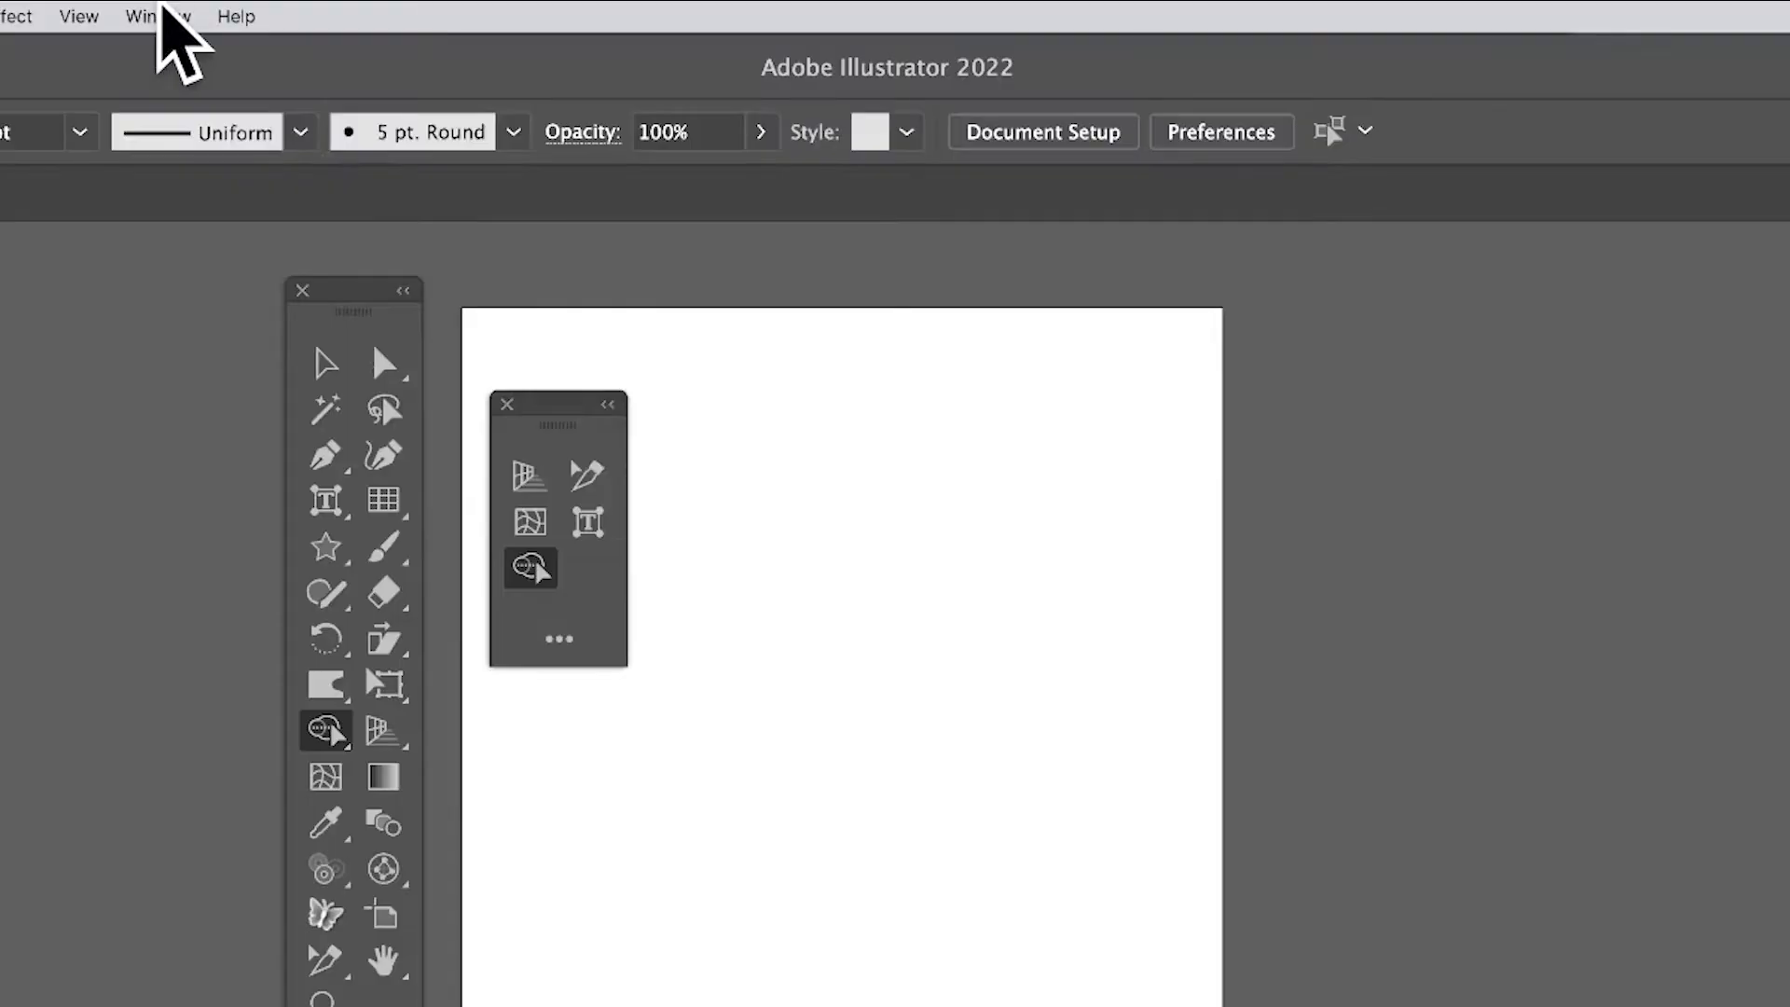
# - Delete Untitled Toolbar 2 in Manage Toolbars and confirm with OK
pyautogui.click(173, 14)
pyautogui.moveTo(224, 334)
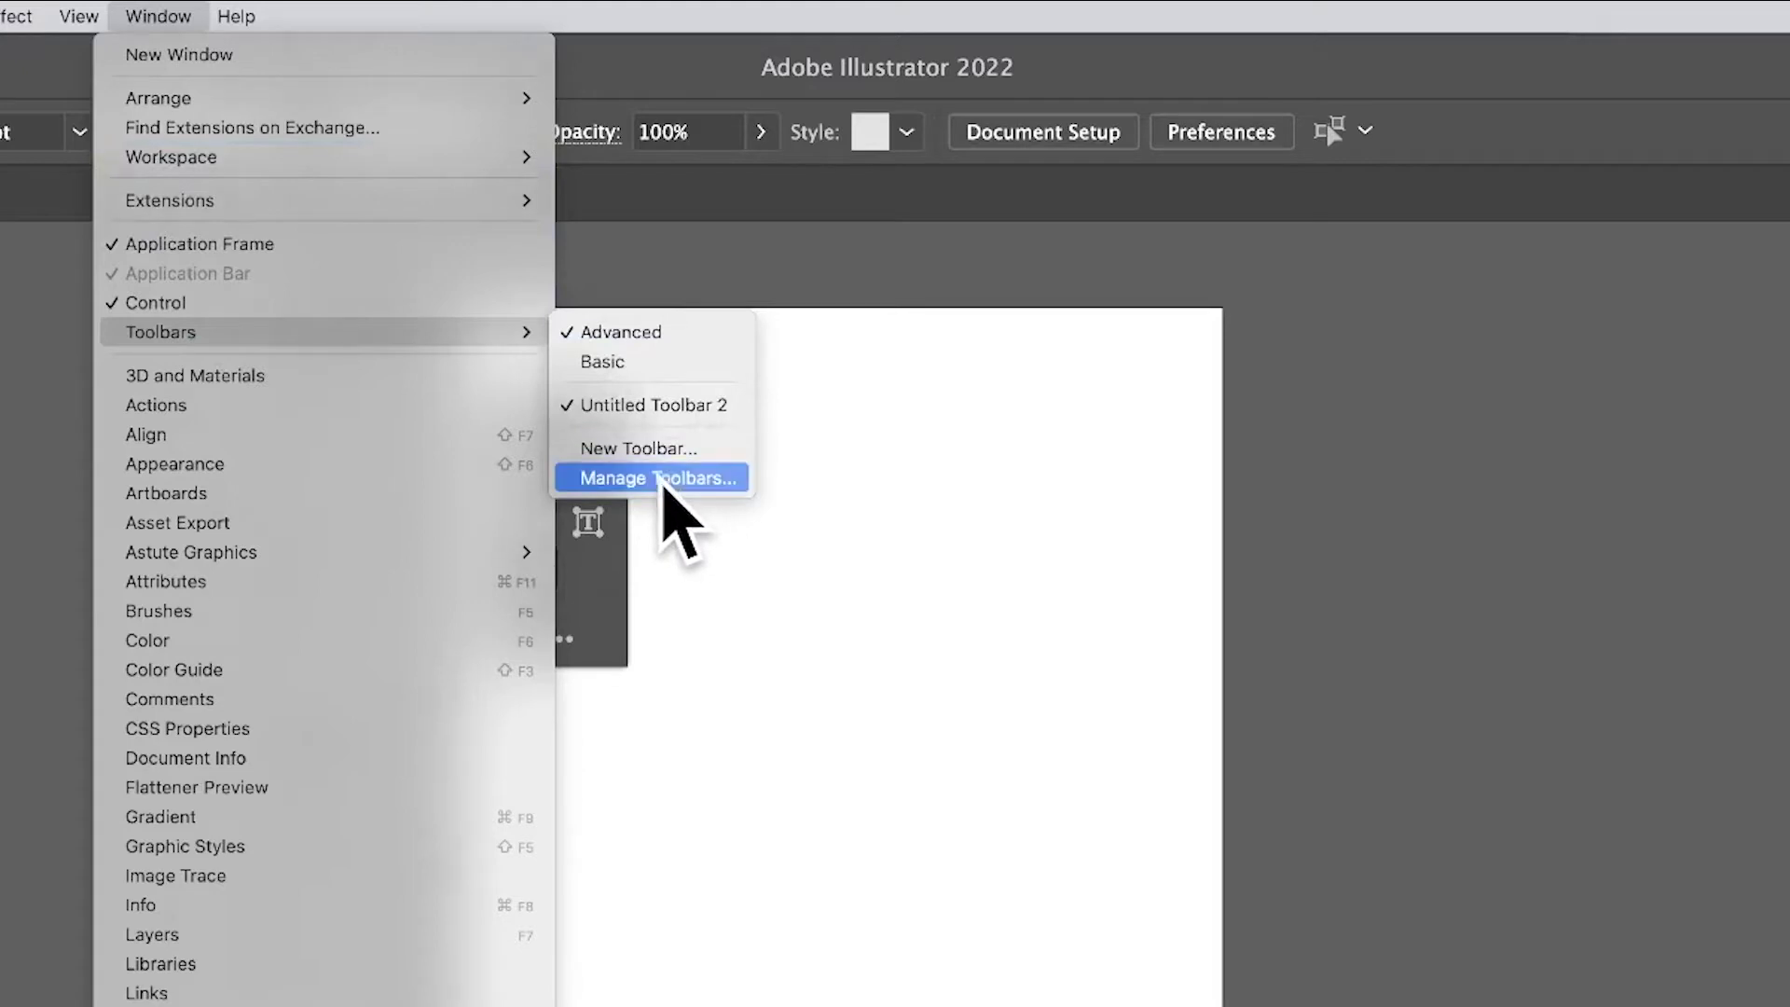
pyautogui.click(664, 480)
pyautogui.click(753, 602)
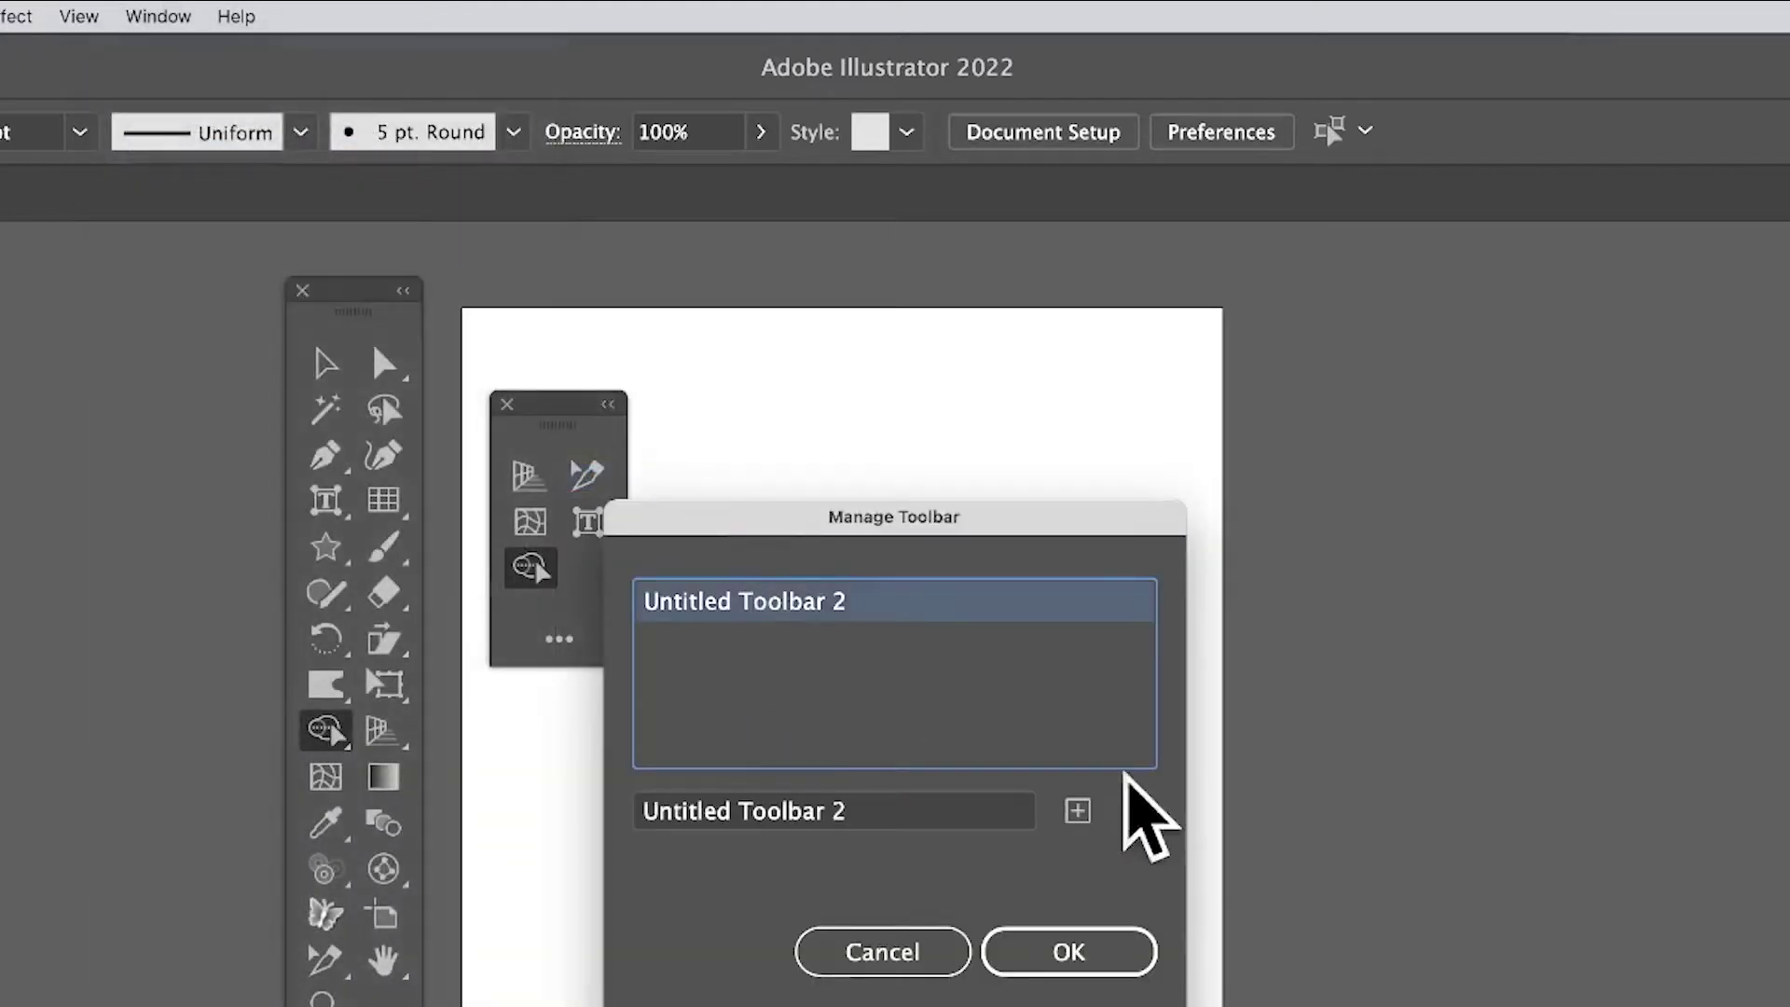
pyautogui.click(1133, 811)
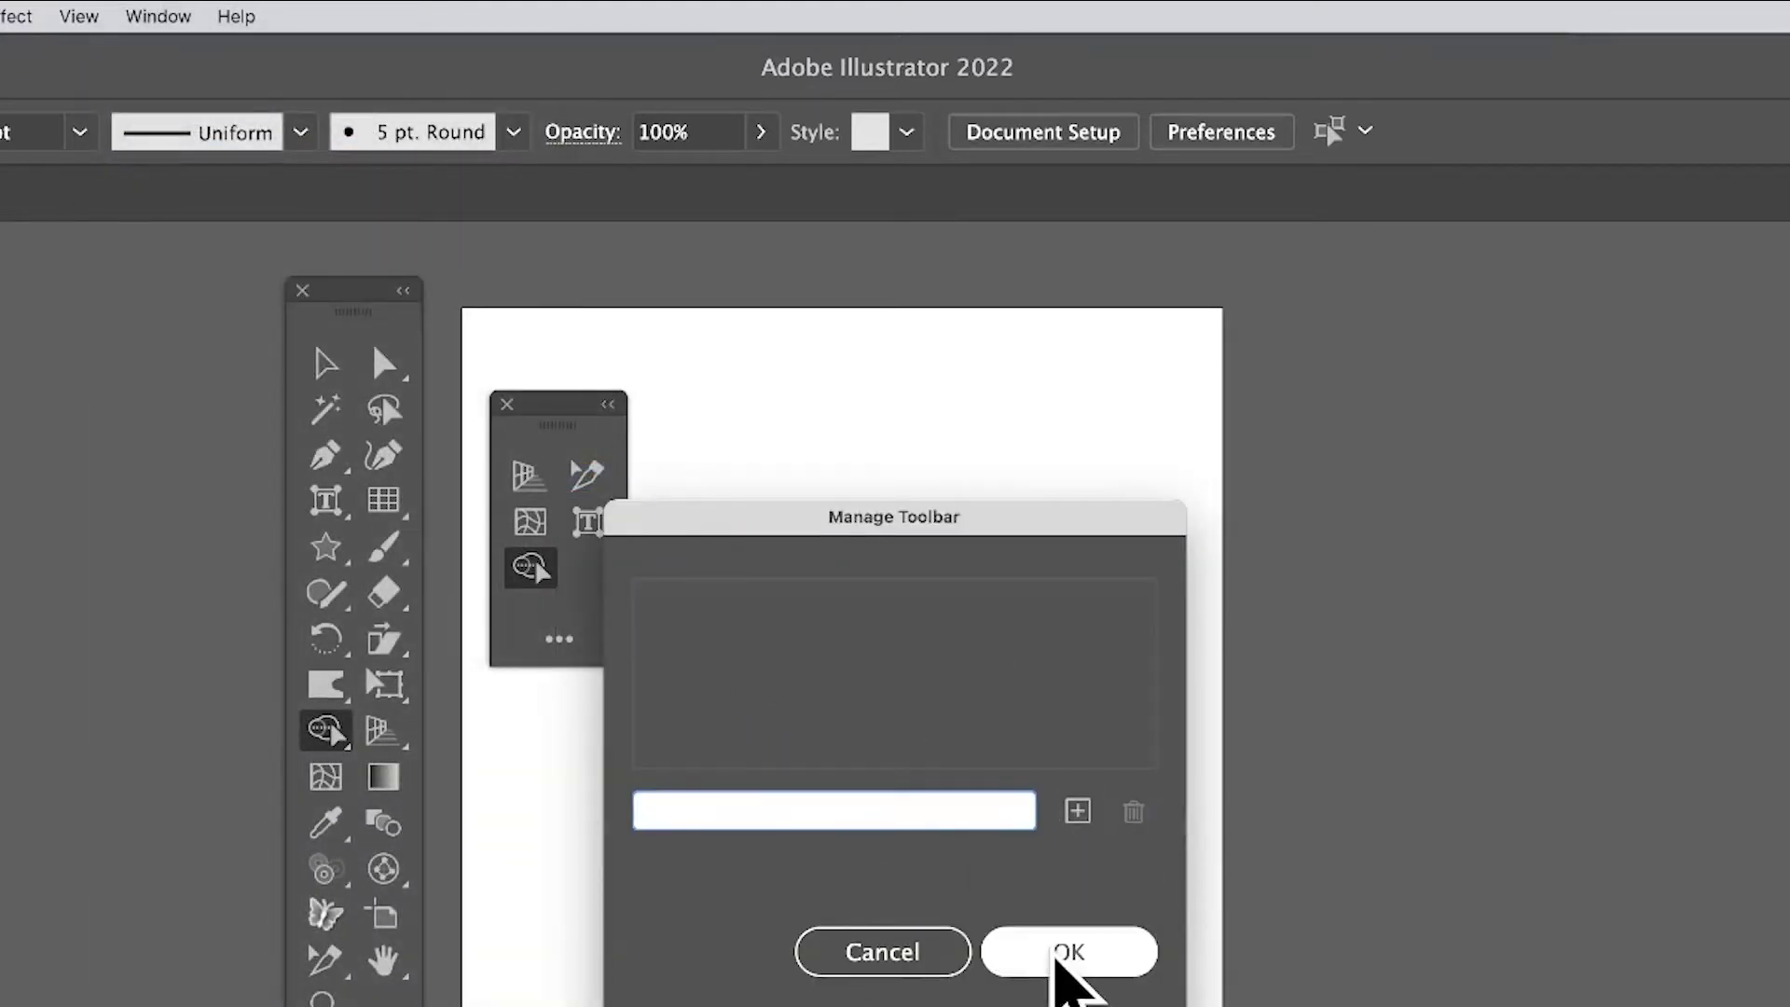
pyautogui.click(1057, 952)
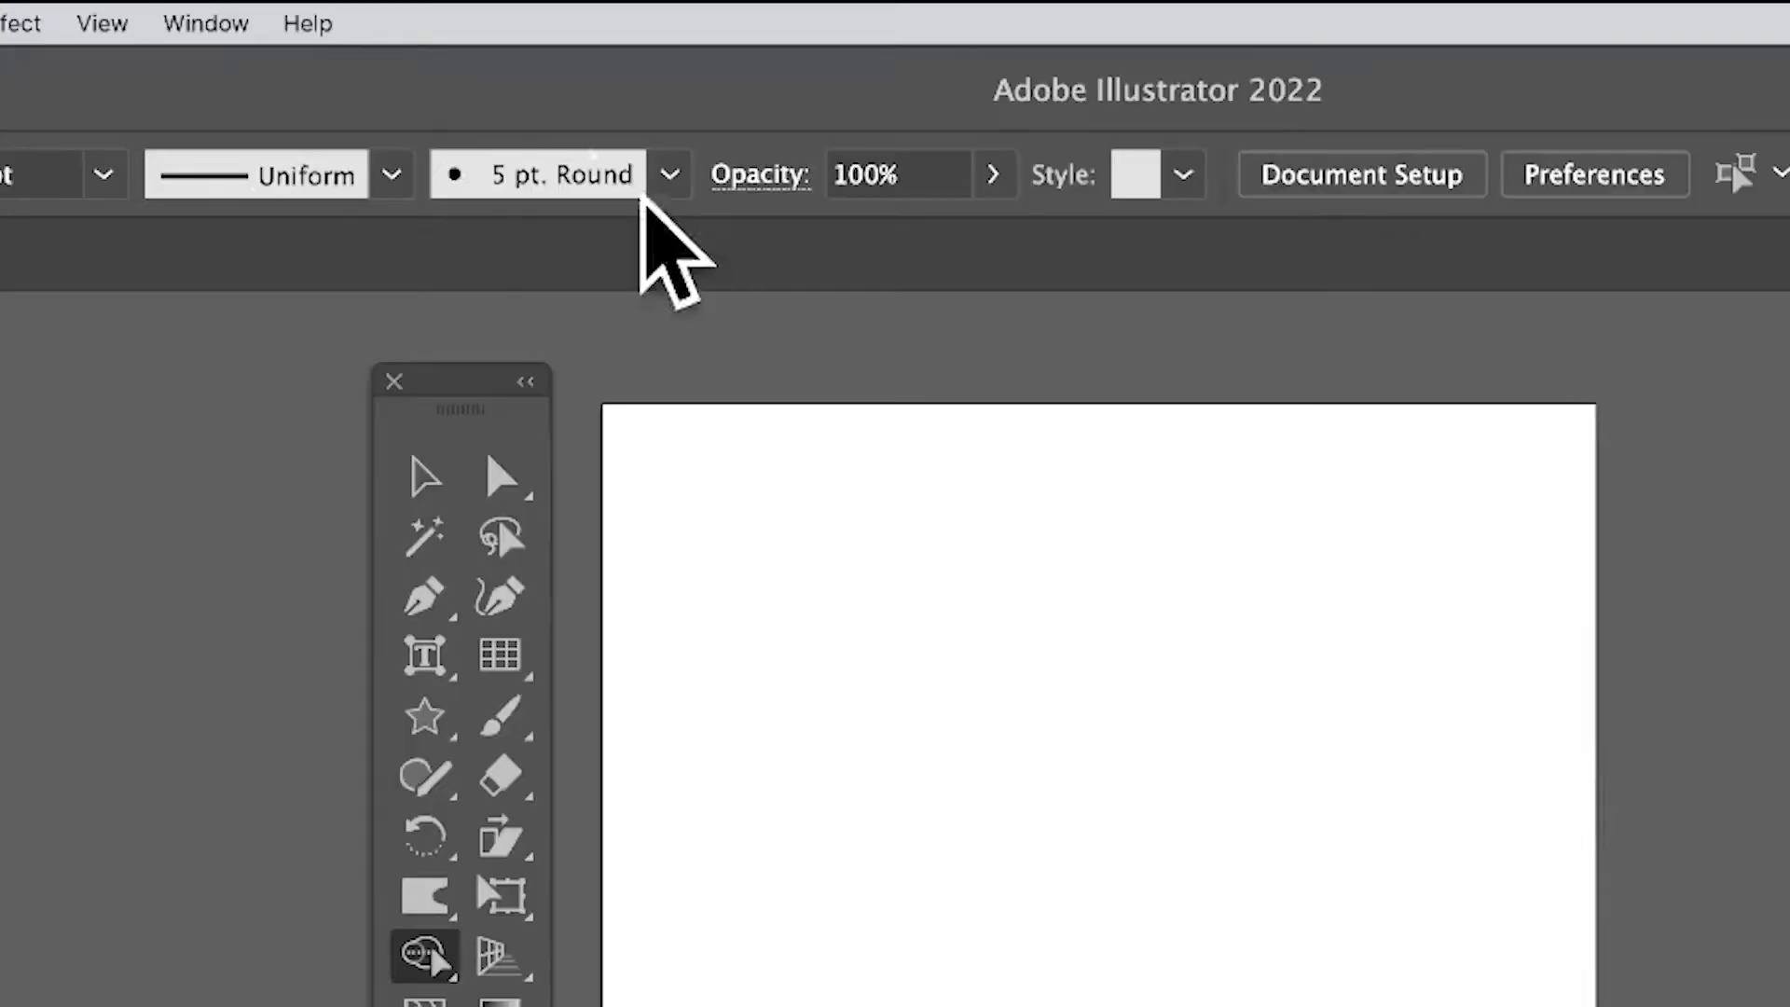
# - Create a new toolbar with the default name Untitled Toolbar 1
pyautogui.click(207, 23)
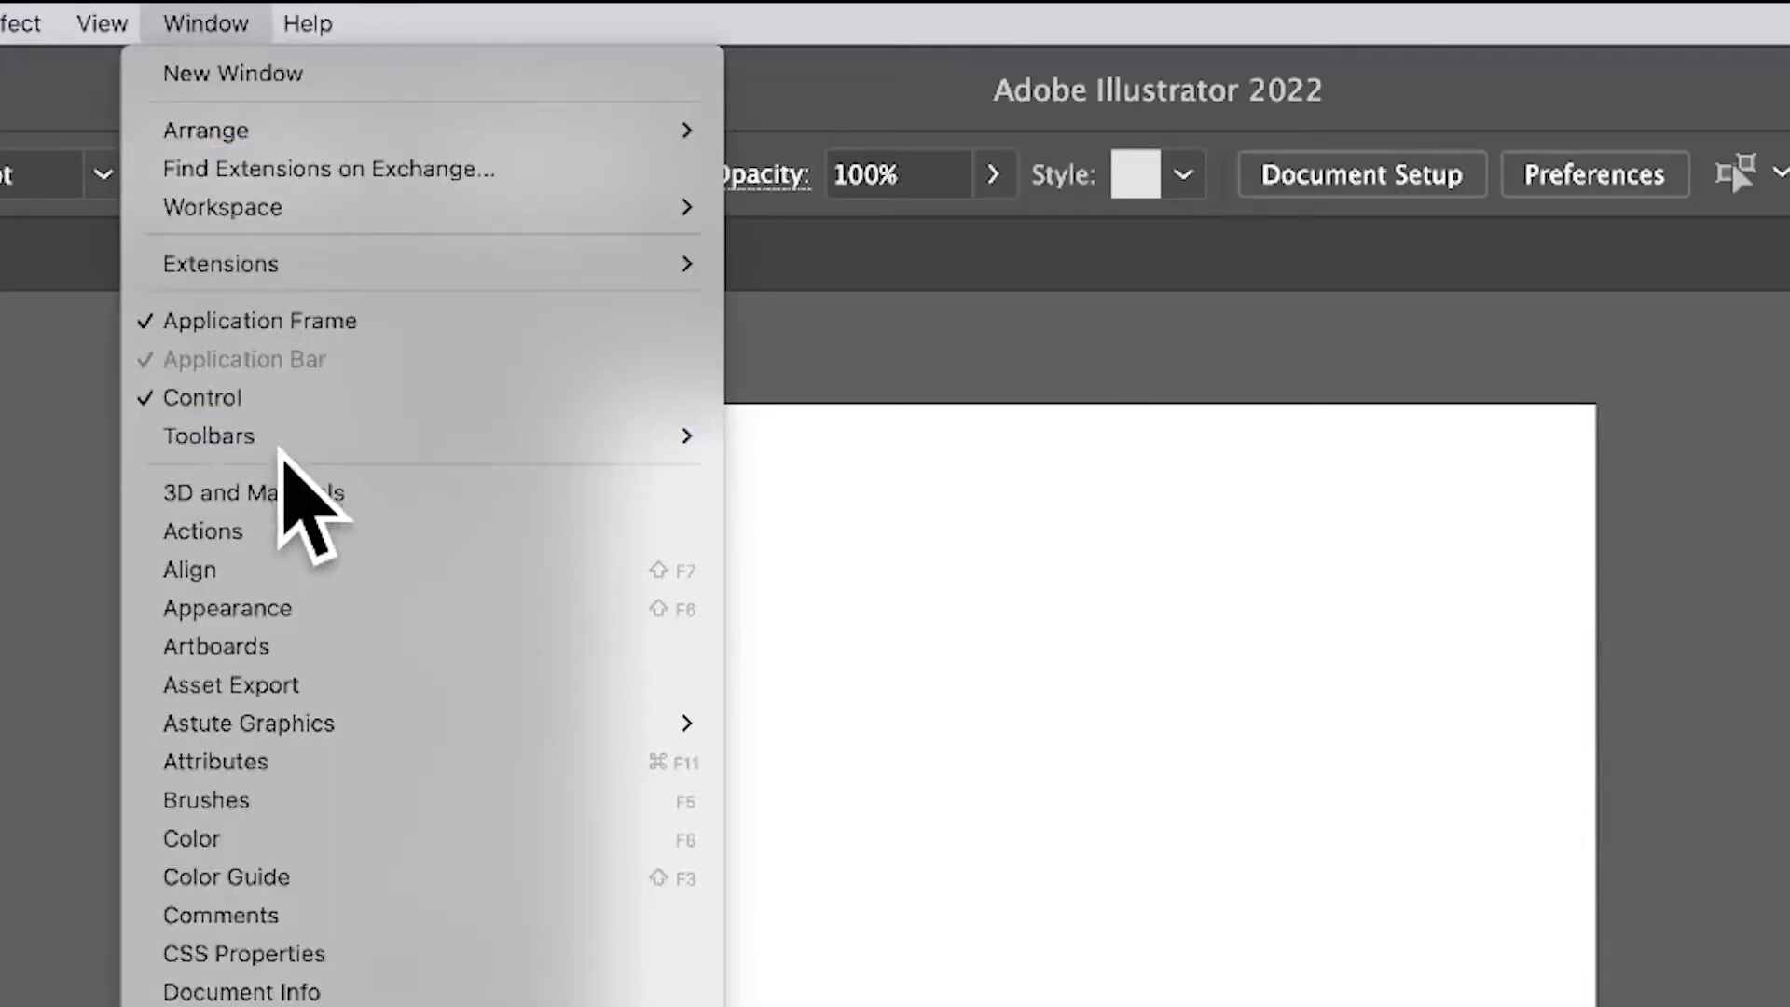
pyautogui.moveTo(280, 445)
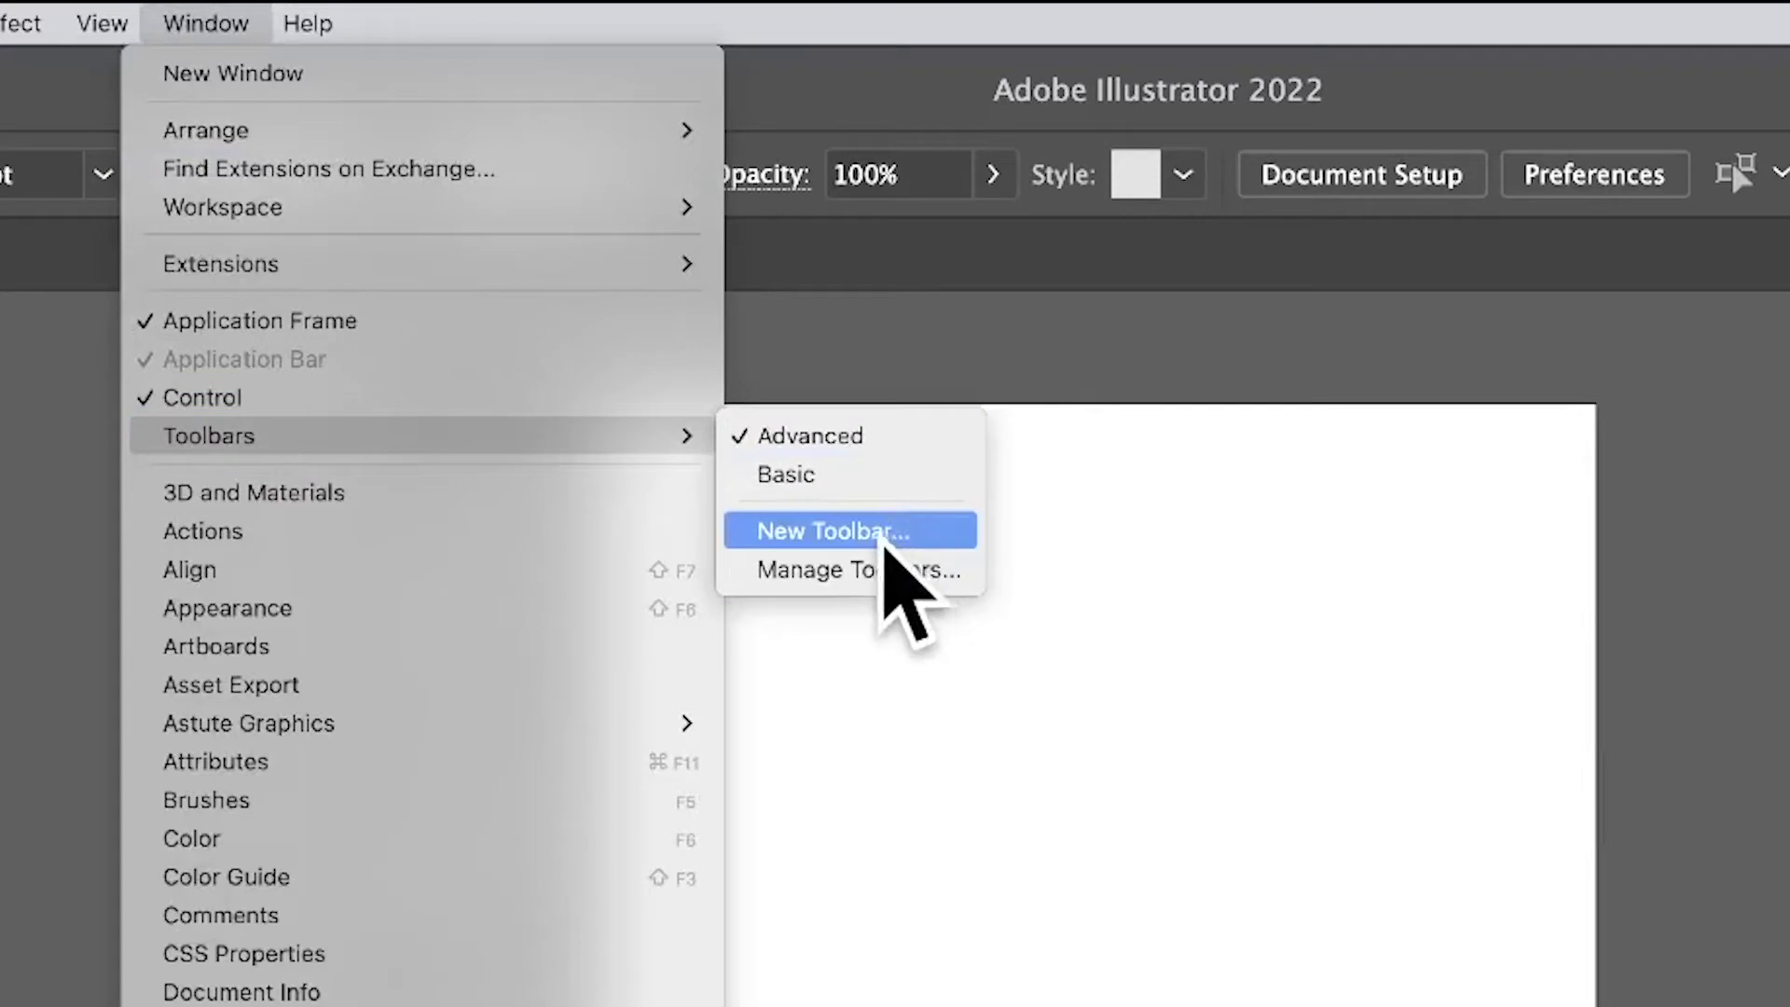
pyautogui.click(886, 539)
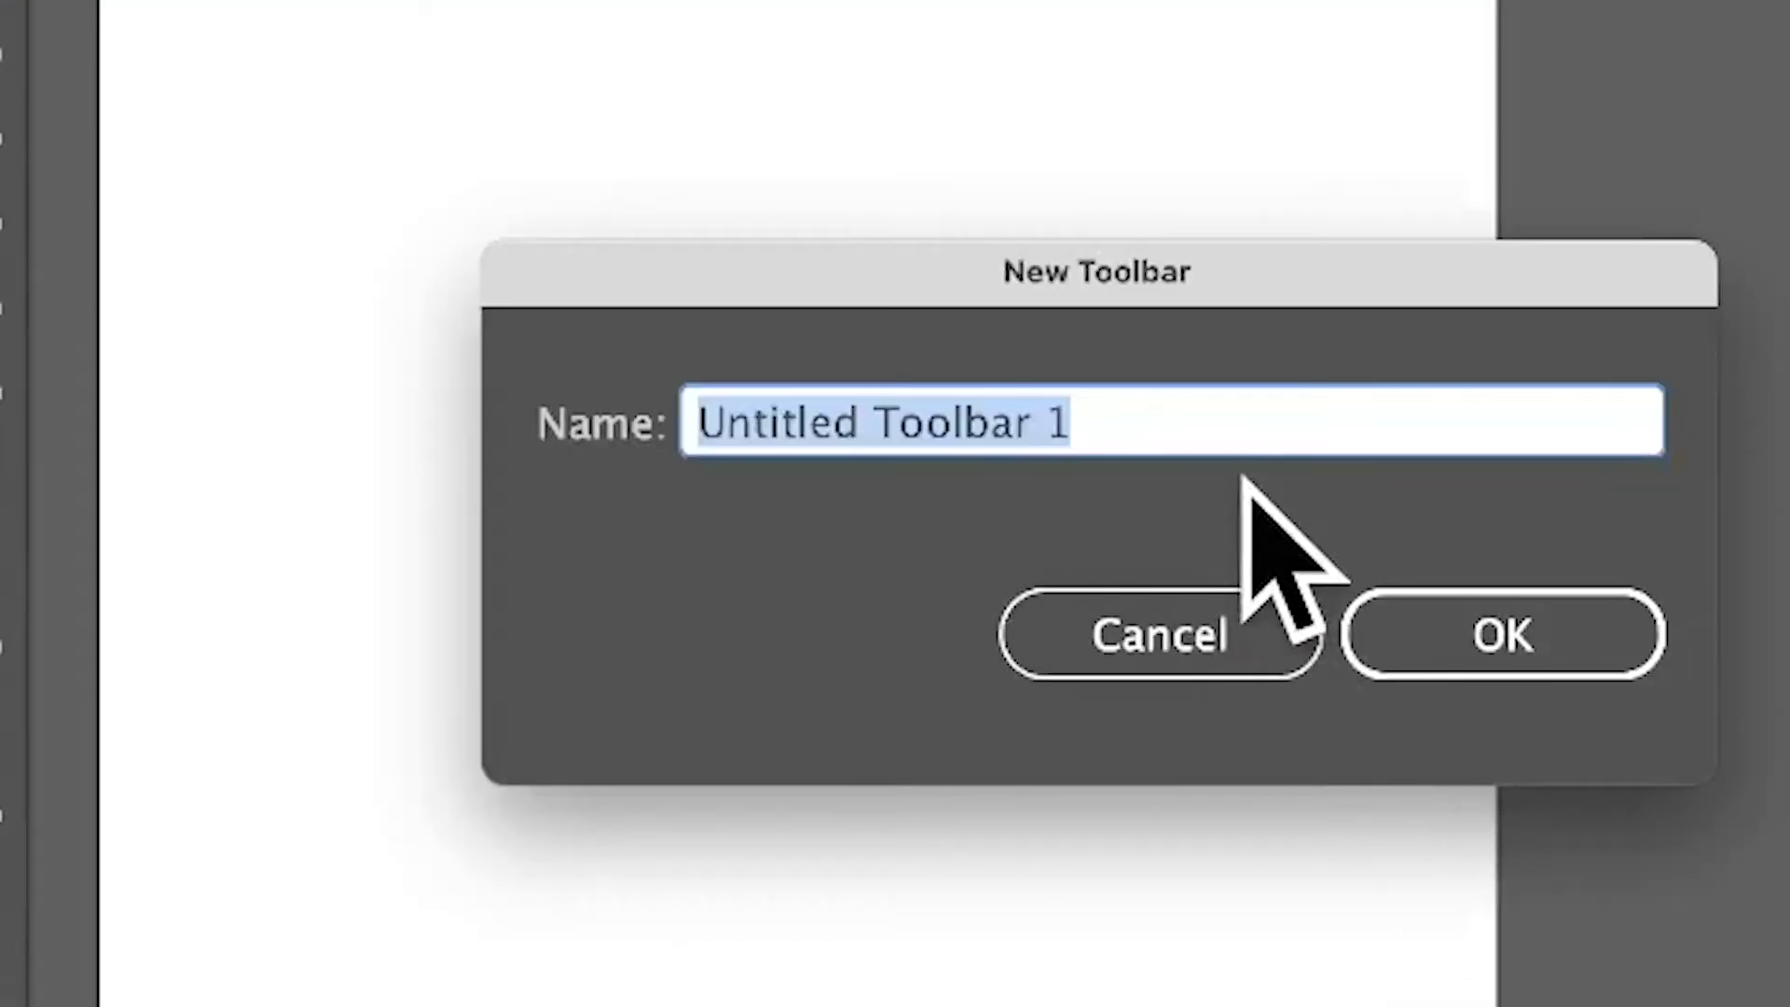
pyautogui.click(1555, 629)
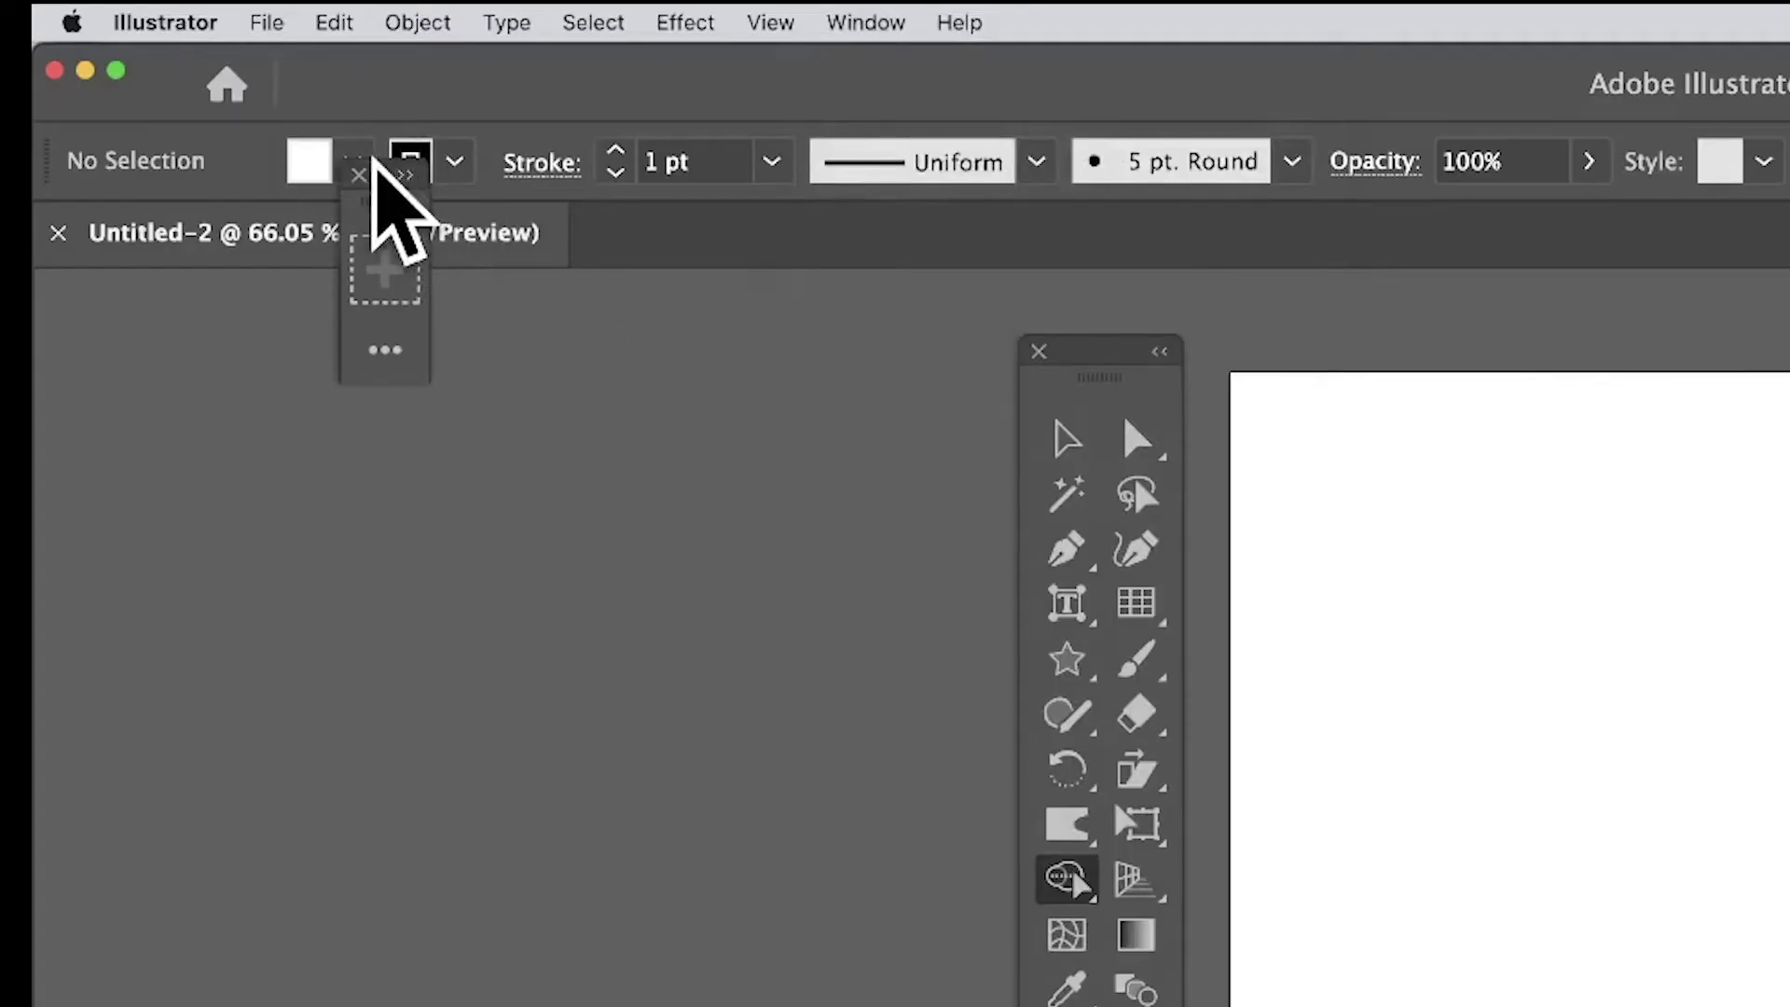
# - Expand the empty Untitled Toolbar 1 and drag it onto the canvas beside the tools panel
pyautogui.click(404, 176)
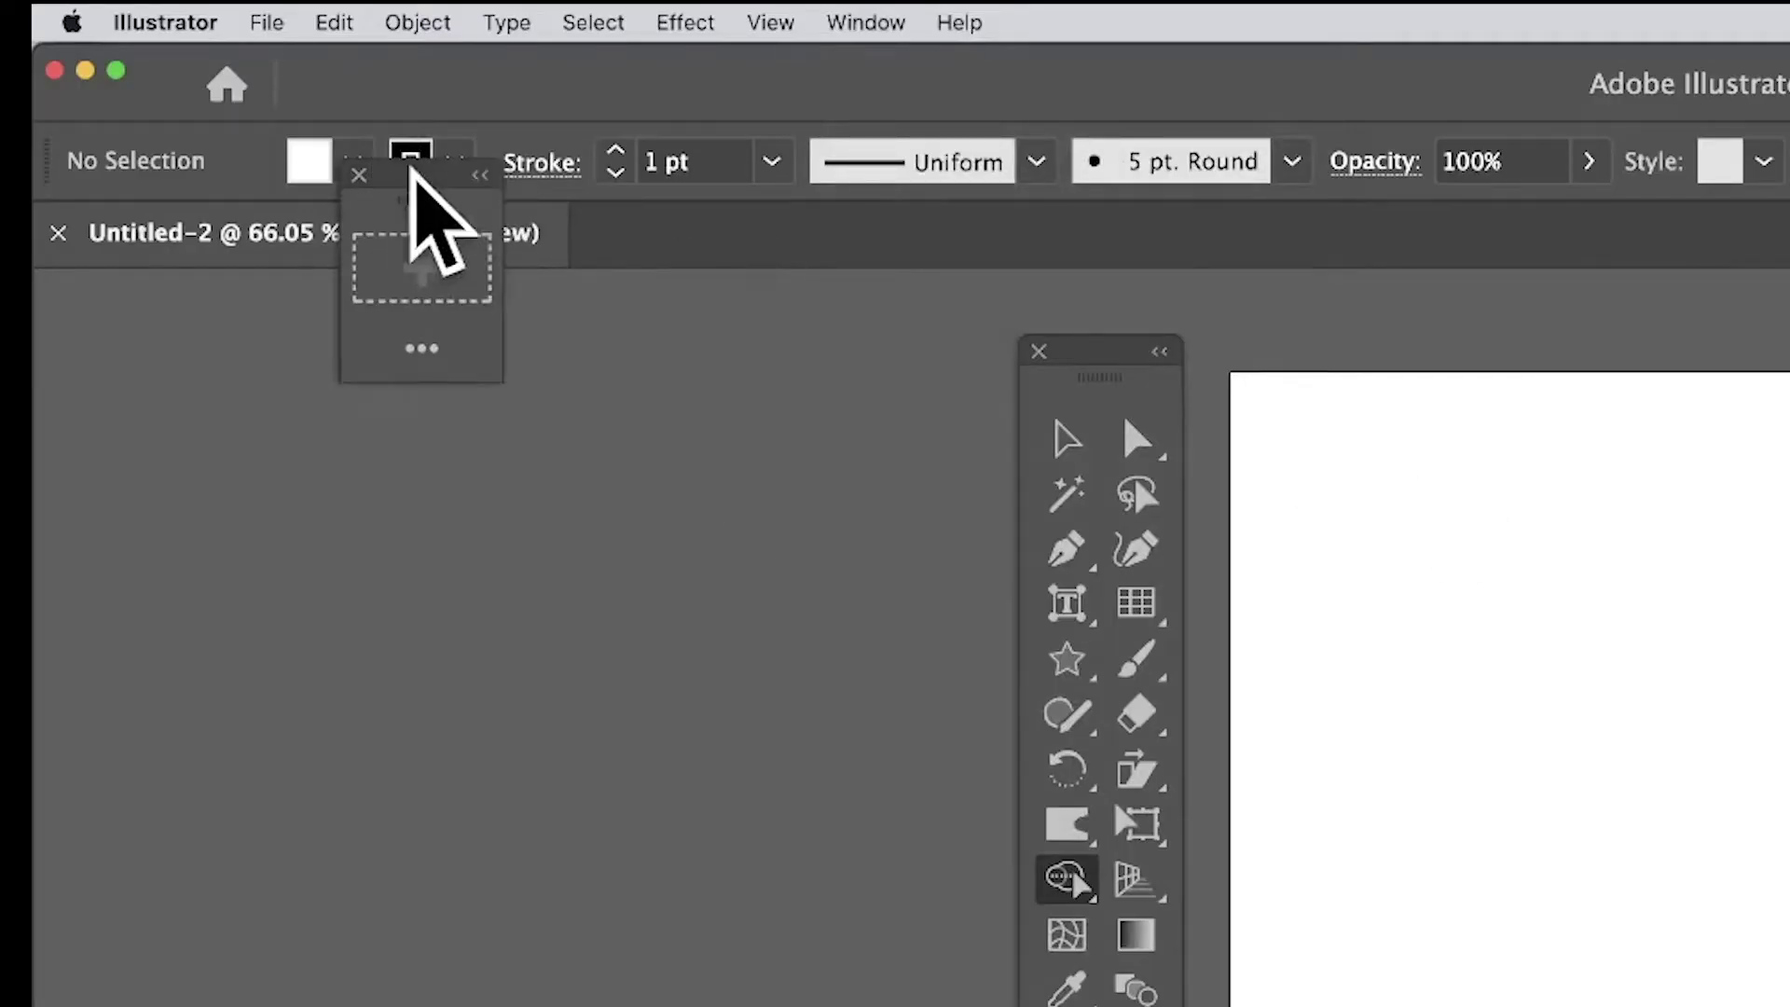
pyautogui.moveTo(404, 175); pyautogui.dragTo(1351, 483)
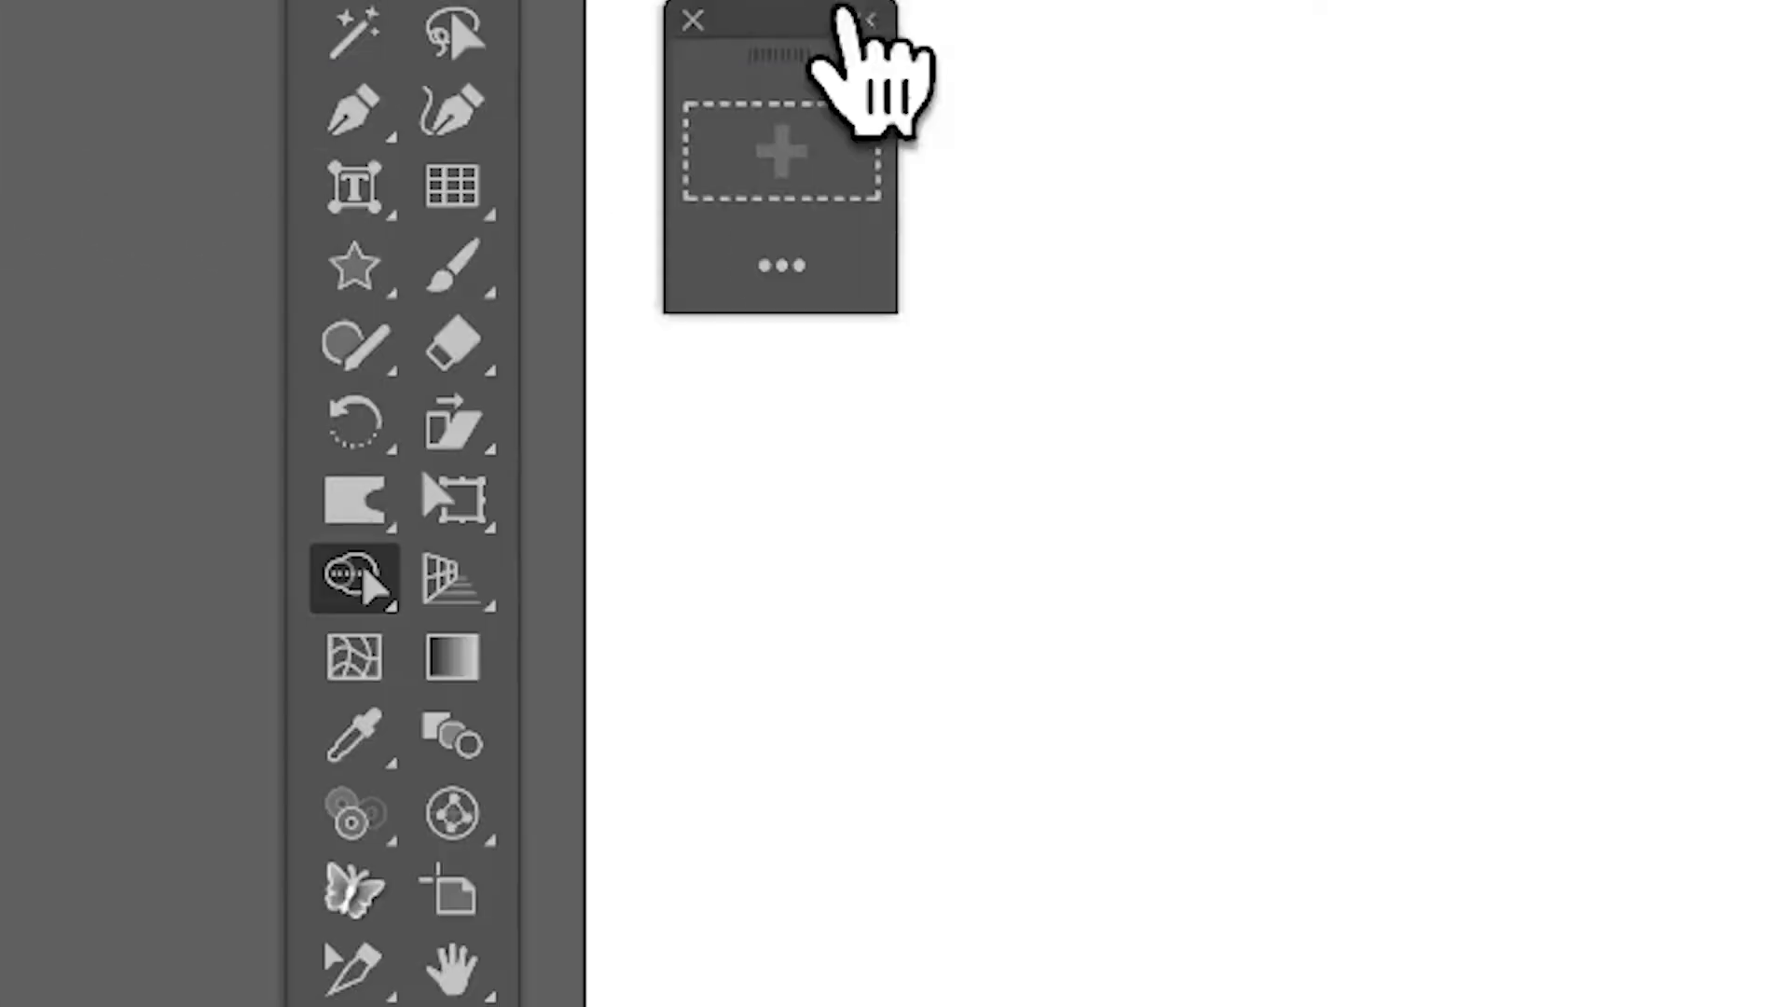
pyautogui.moveTo(849, 14); pyautogui.dragTo(794, 26)
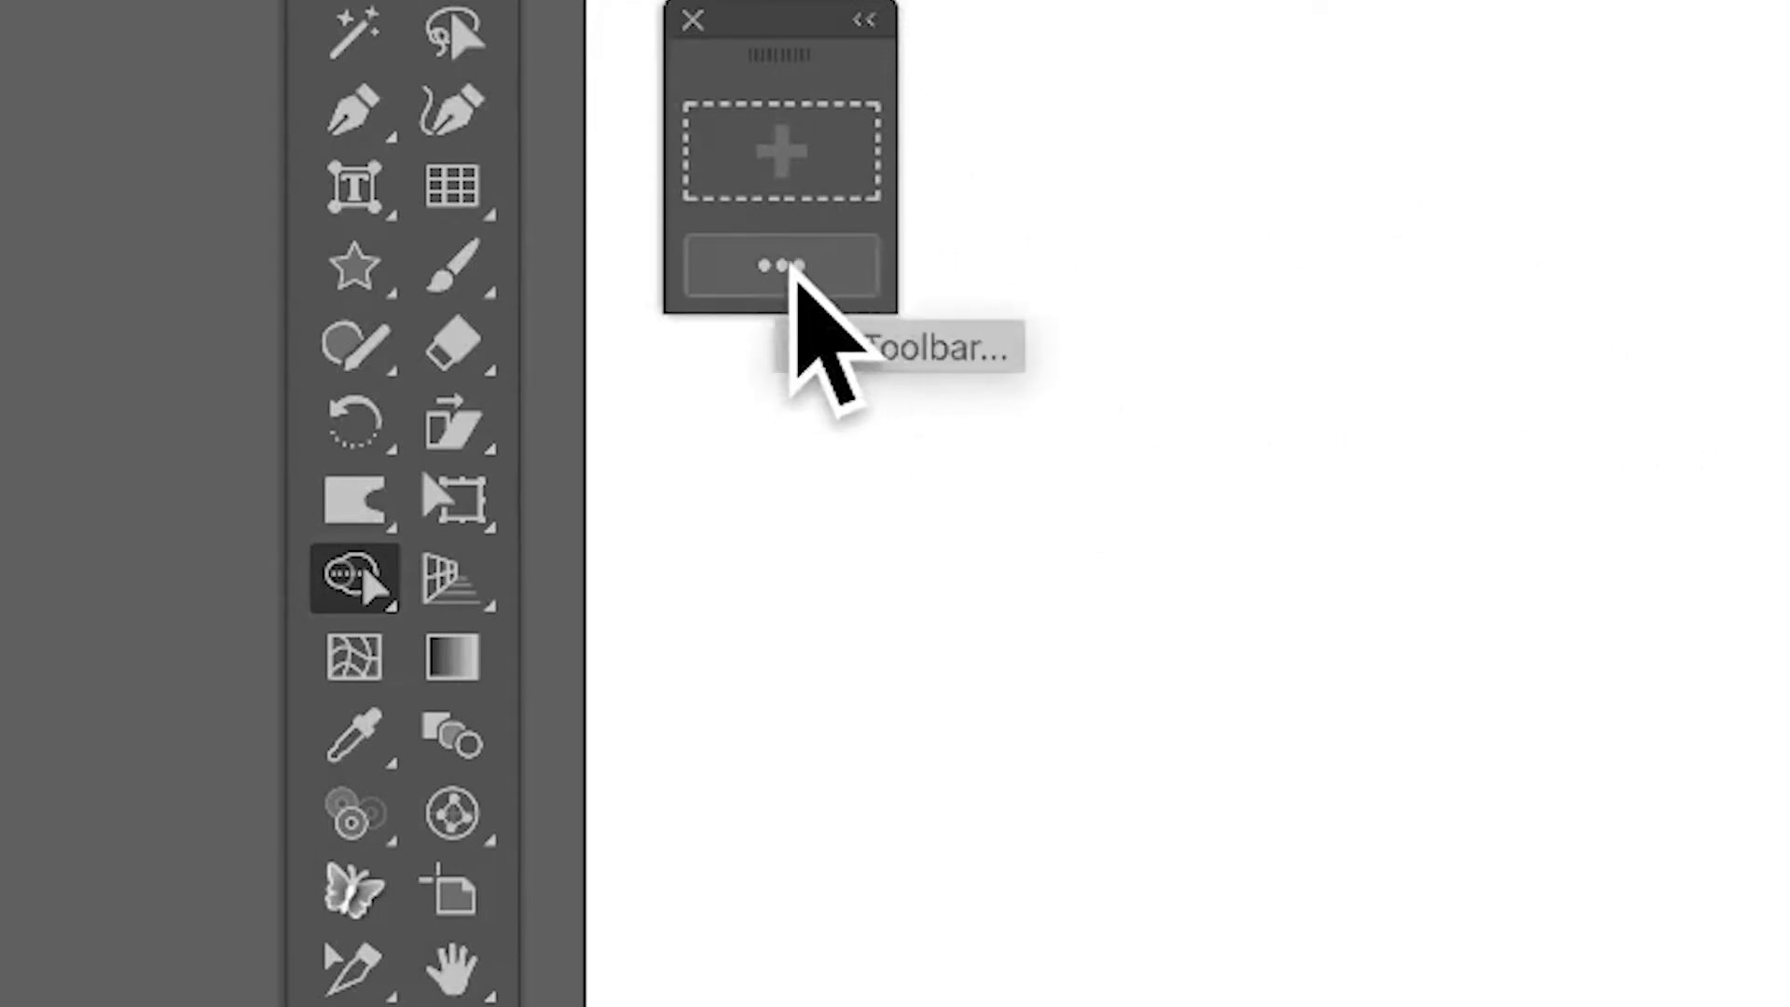
# - Add Gradient, Mesh, Shape Builder and Live Paint Bucket from All Tools to the custom toolbar
pyautogui.click(786, 269)
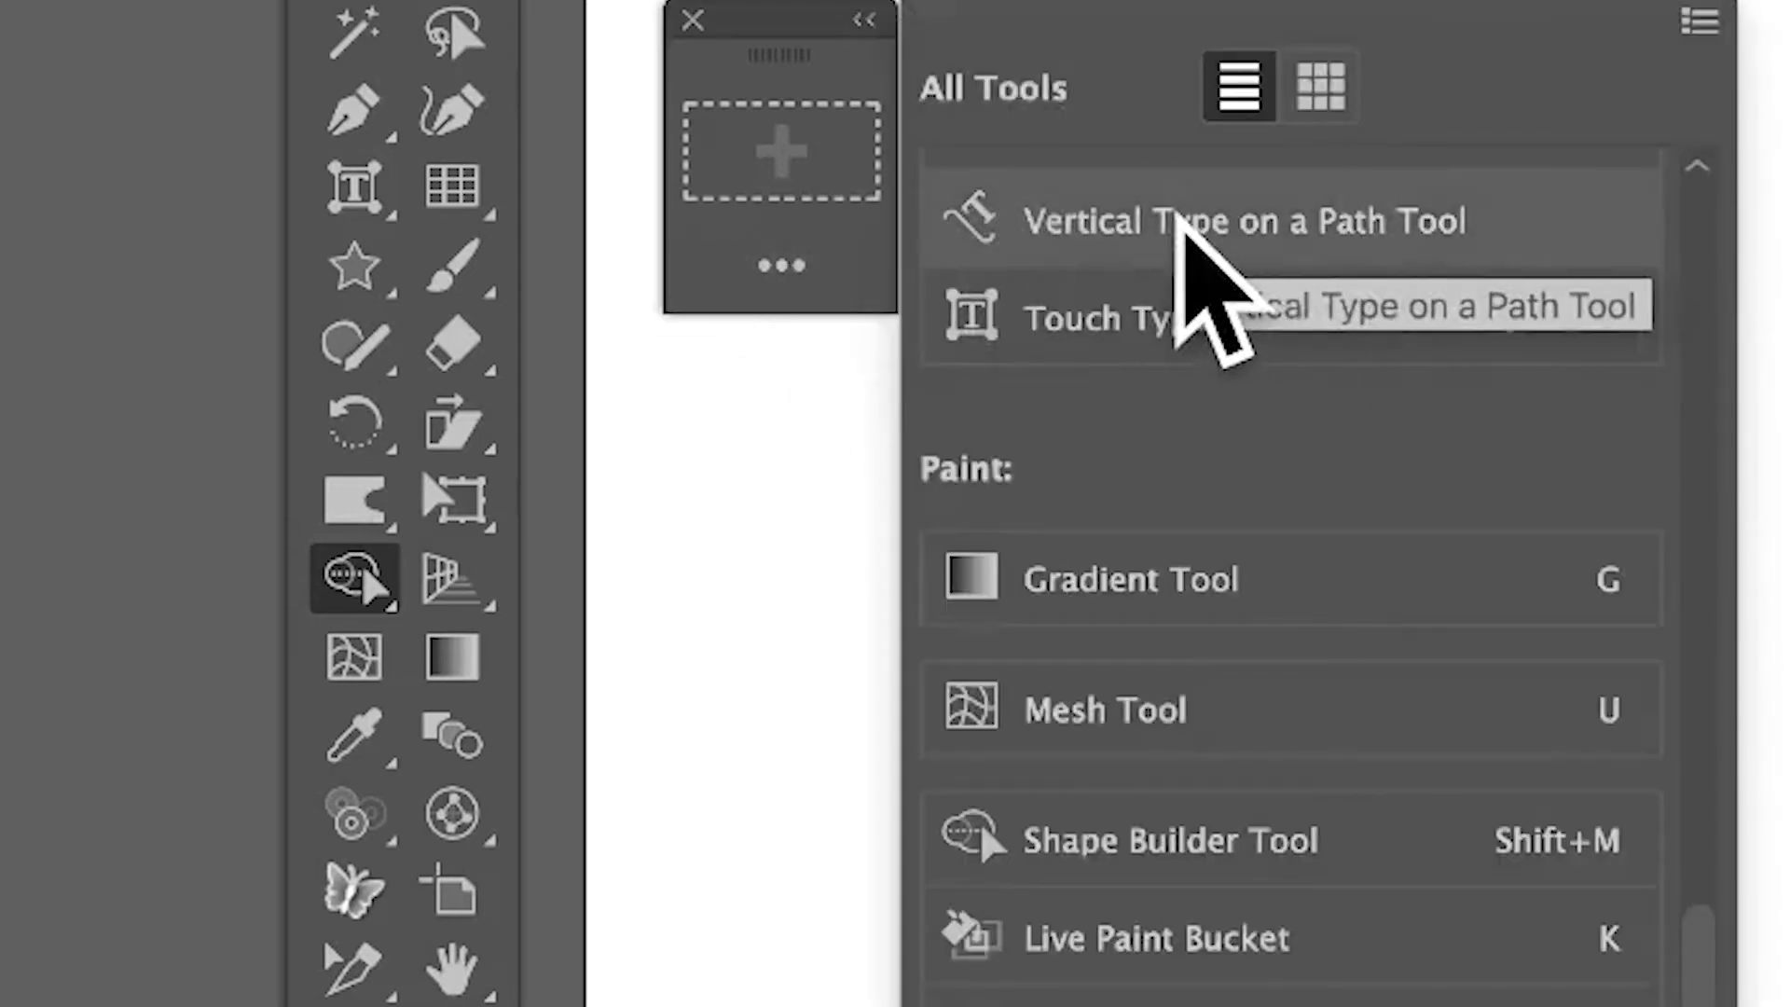
pyautogui.moveTo(1087, 578); pyautogui.dragTo(811, 156)
pyautogui.moveTo(1093, 698); pyautogui.dragTo(820, 151)
pyautogui.moveTo(1063, 825); pyautogui.dragTo(738, 187)
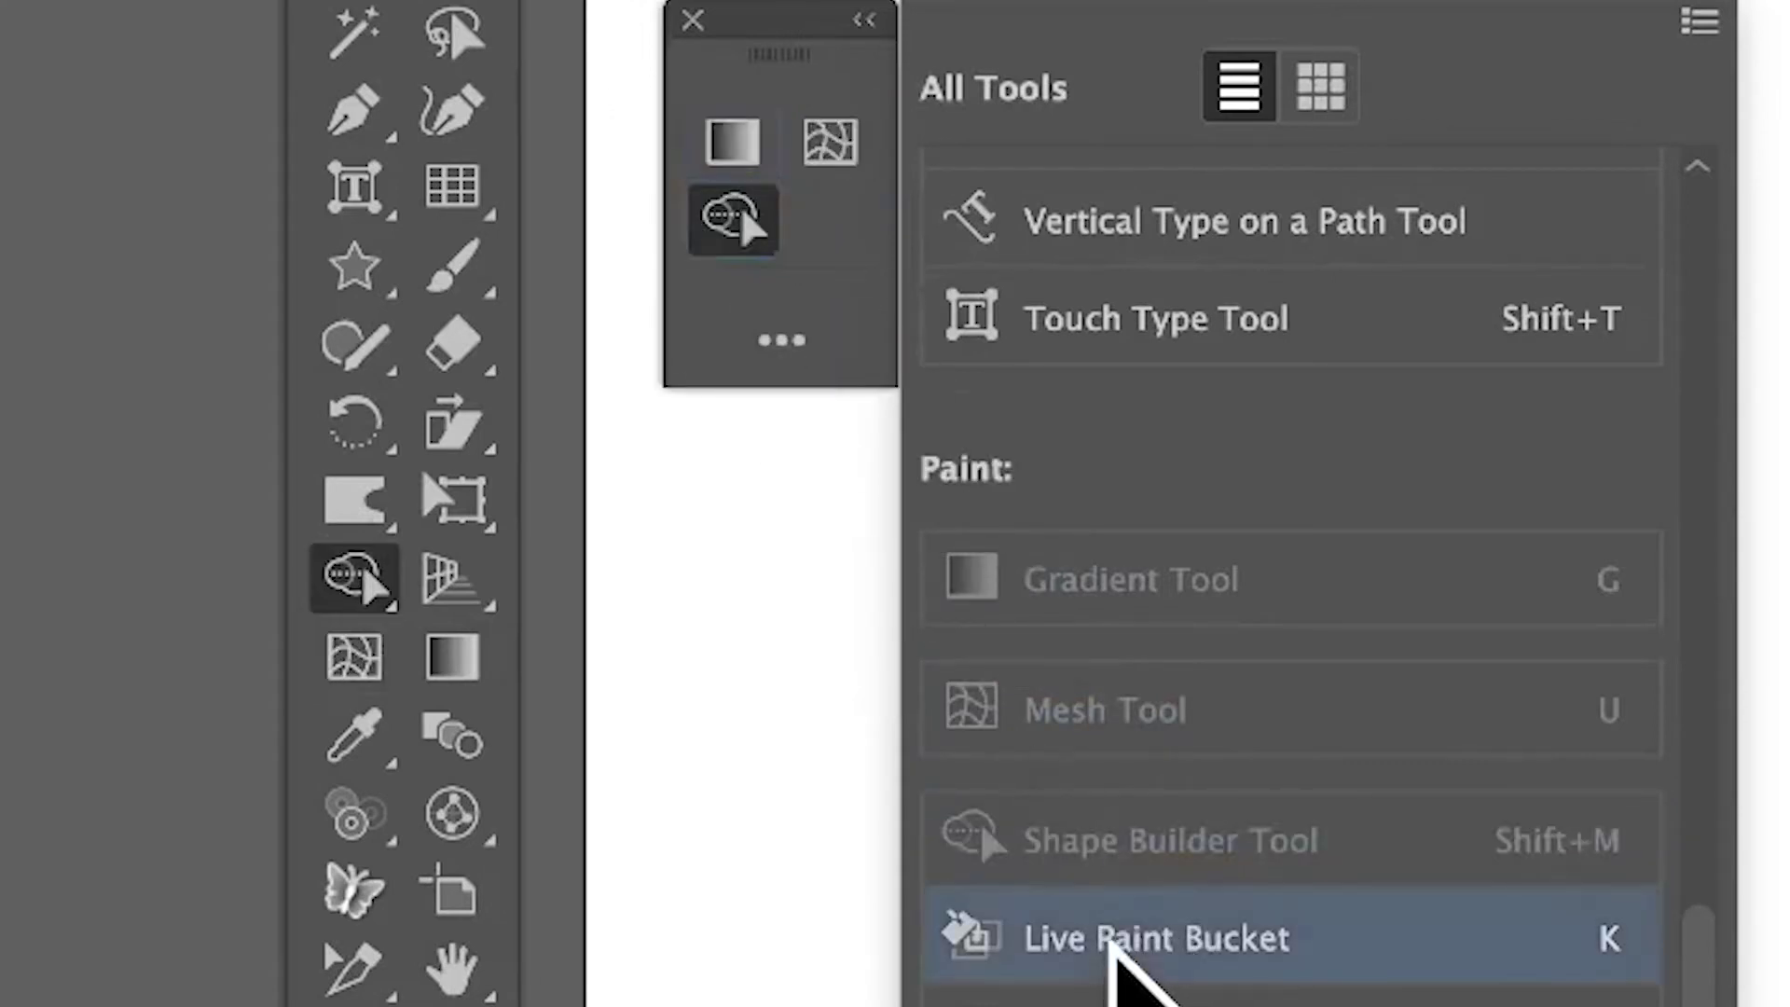
pyautogui.moveTo(1115, 947)
pyautogui.mouseDown()
pyautogui.moveTo(1048, 827)
pyautogui.moveTo(915, 383)
pyautogui.moveTo(848, 280)
pyautogui.moveTo(876, 233)
pyautogui.mouseUp()
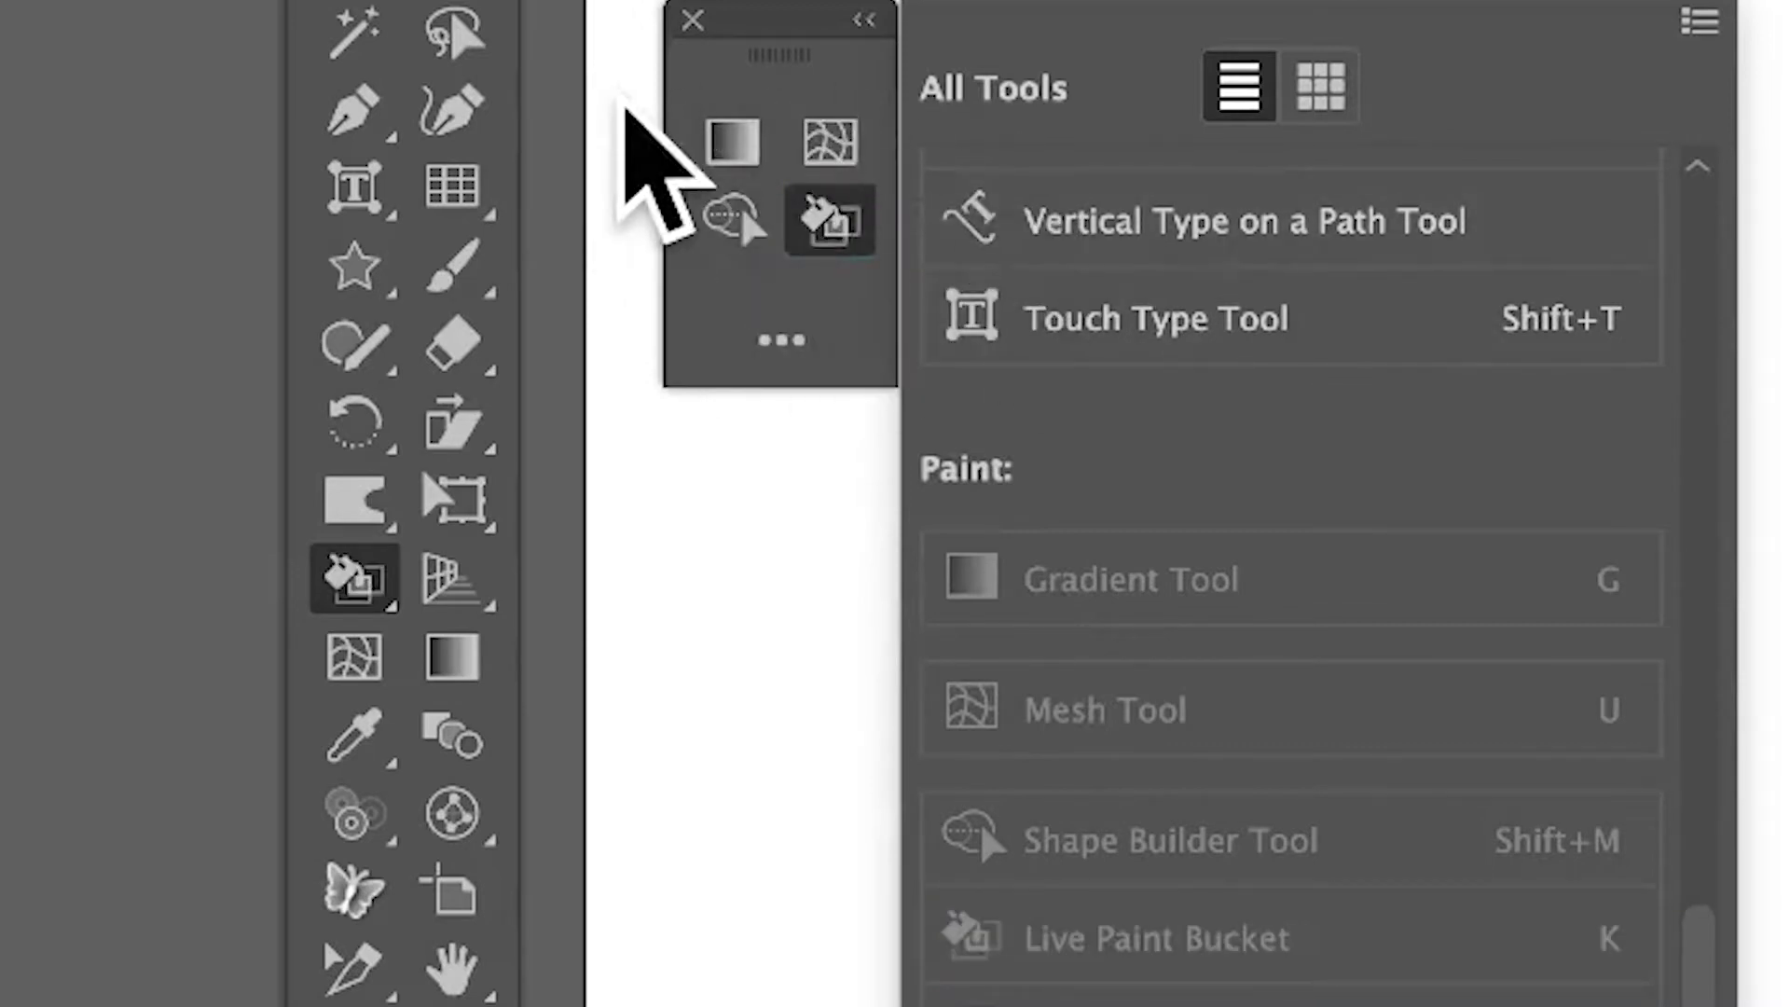
# - Collapse the custom toolbar to one column, expand it back to two, and reposition it
pyautogui.click(863, 20)
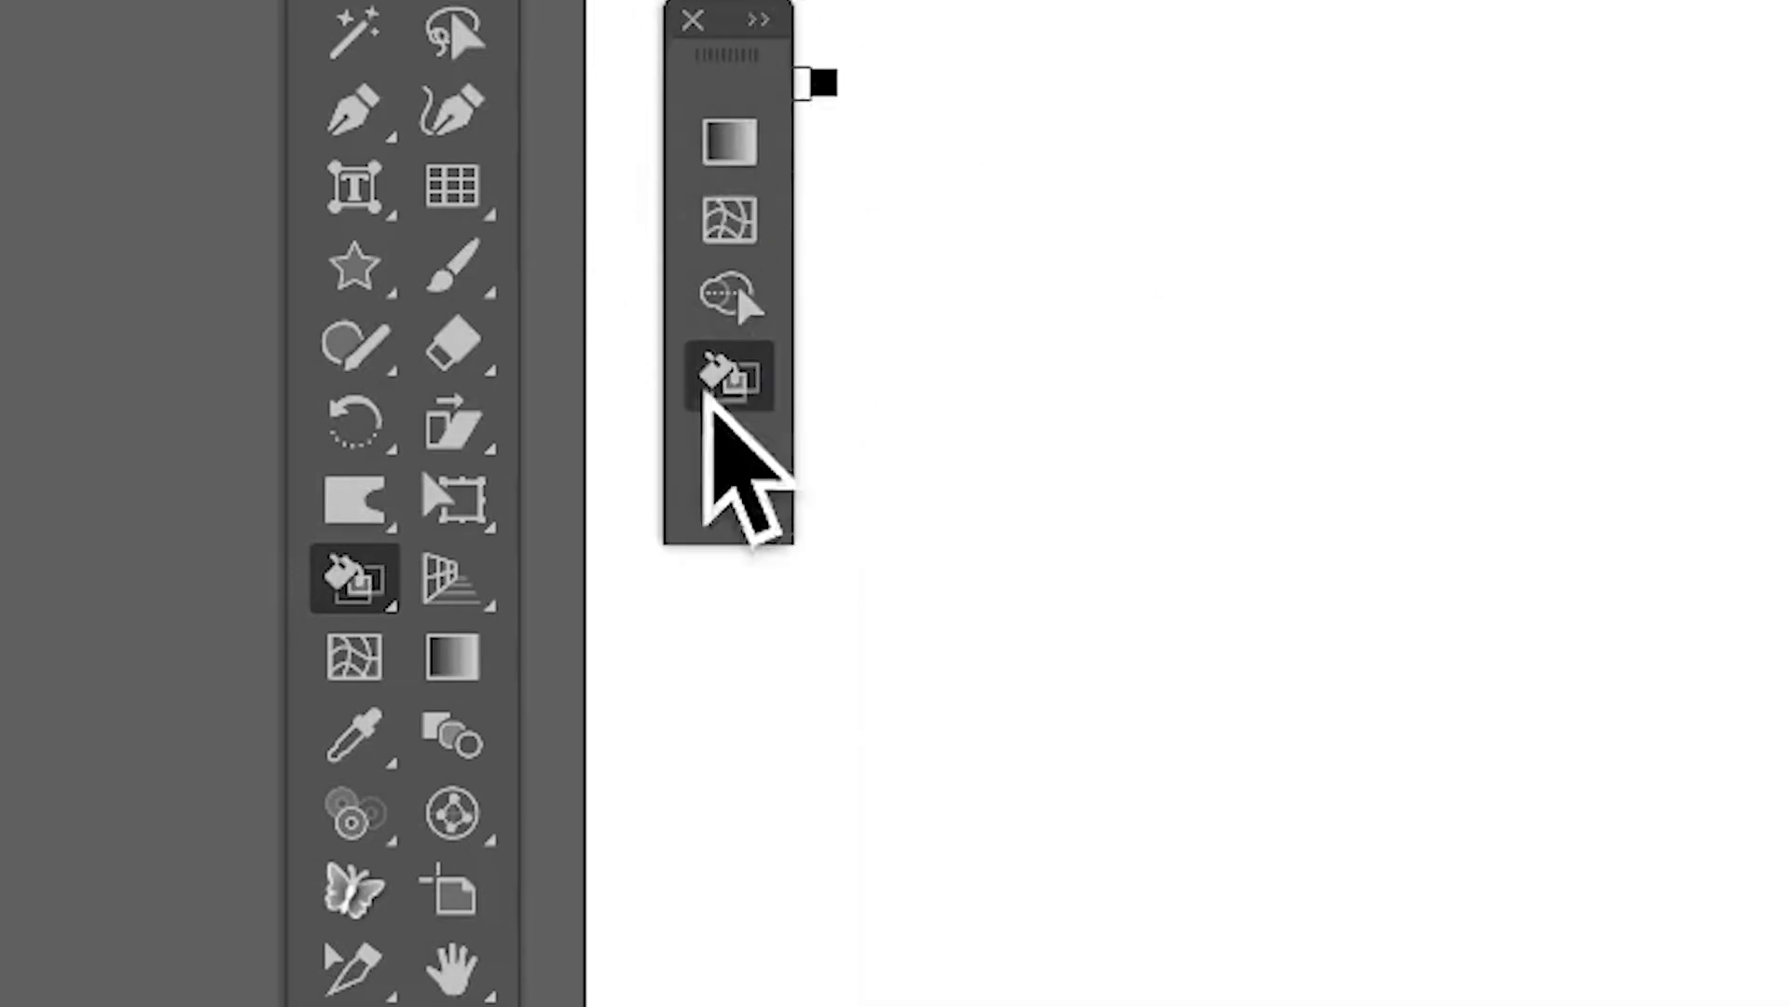
pyautogui.click(759, 20)
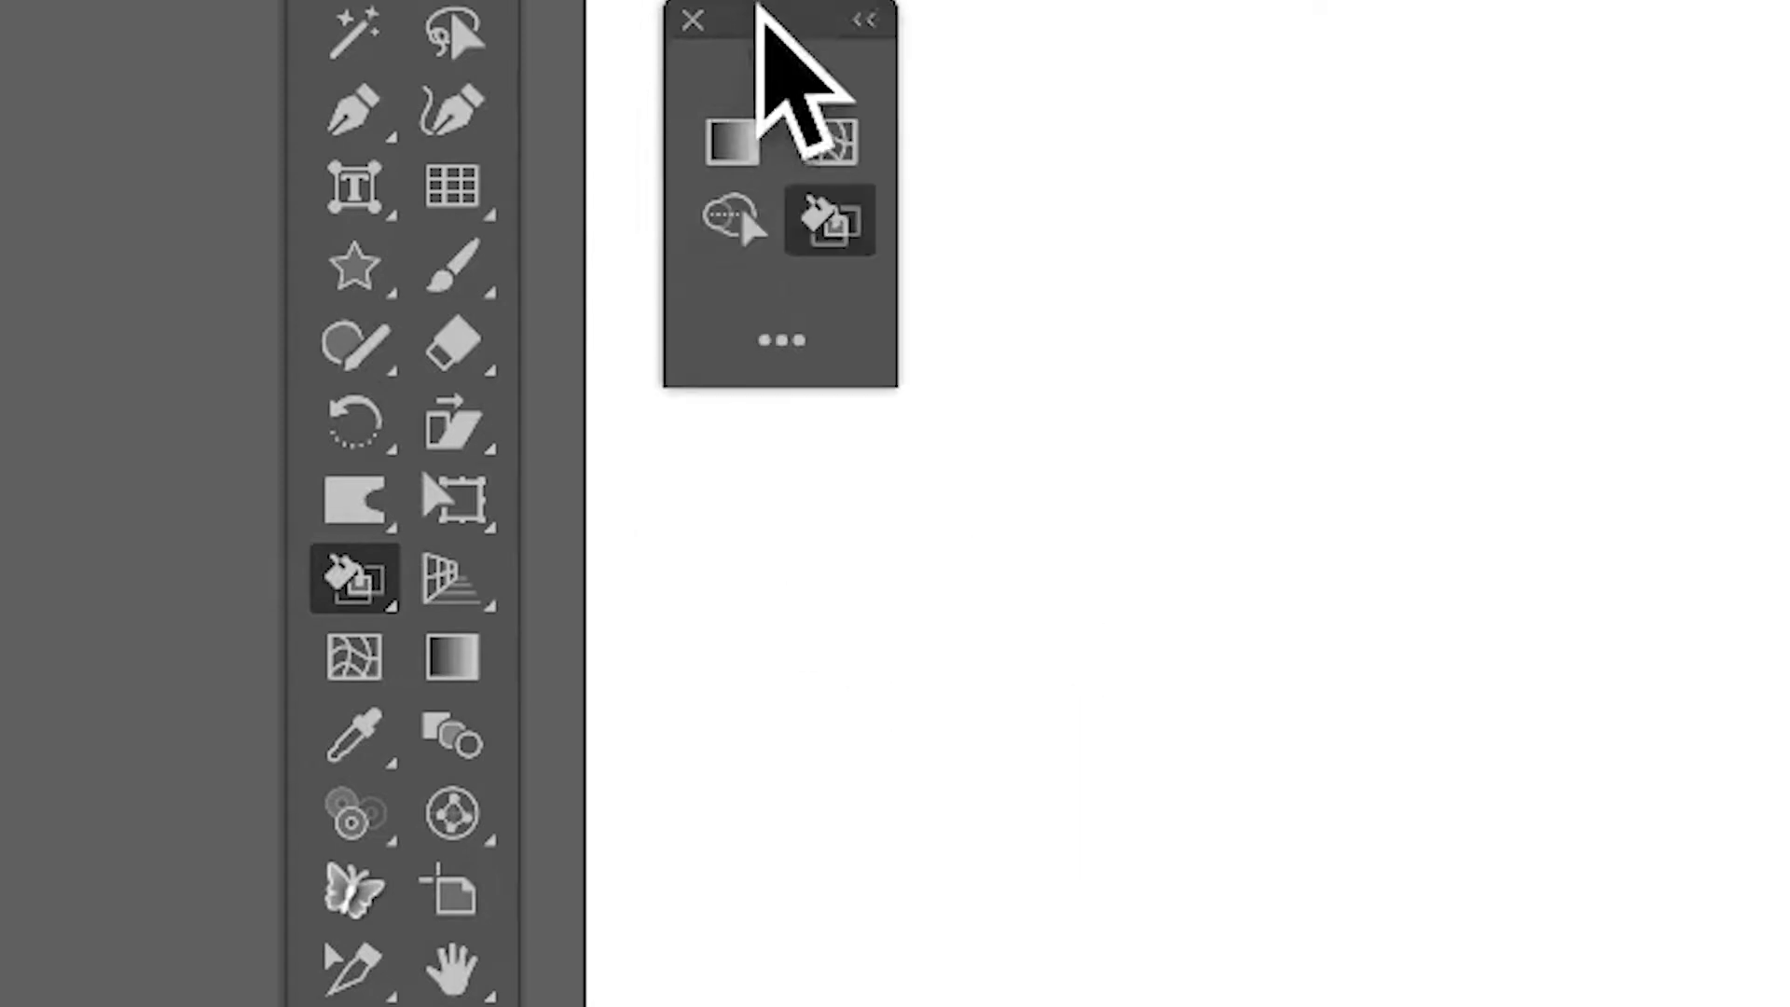
pyautogui.moveTo(781, 13)
pyautogui.mouseDown()
pyautogui.moveTo(1138, 5)
pyautogui.moveTo(550, 242)
pyautogui.moveTo(601, 238)
pyautogui.moveTo(843, 432)
pyautogui.moveTo(915, 264)
pyautogui.mouseUp()
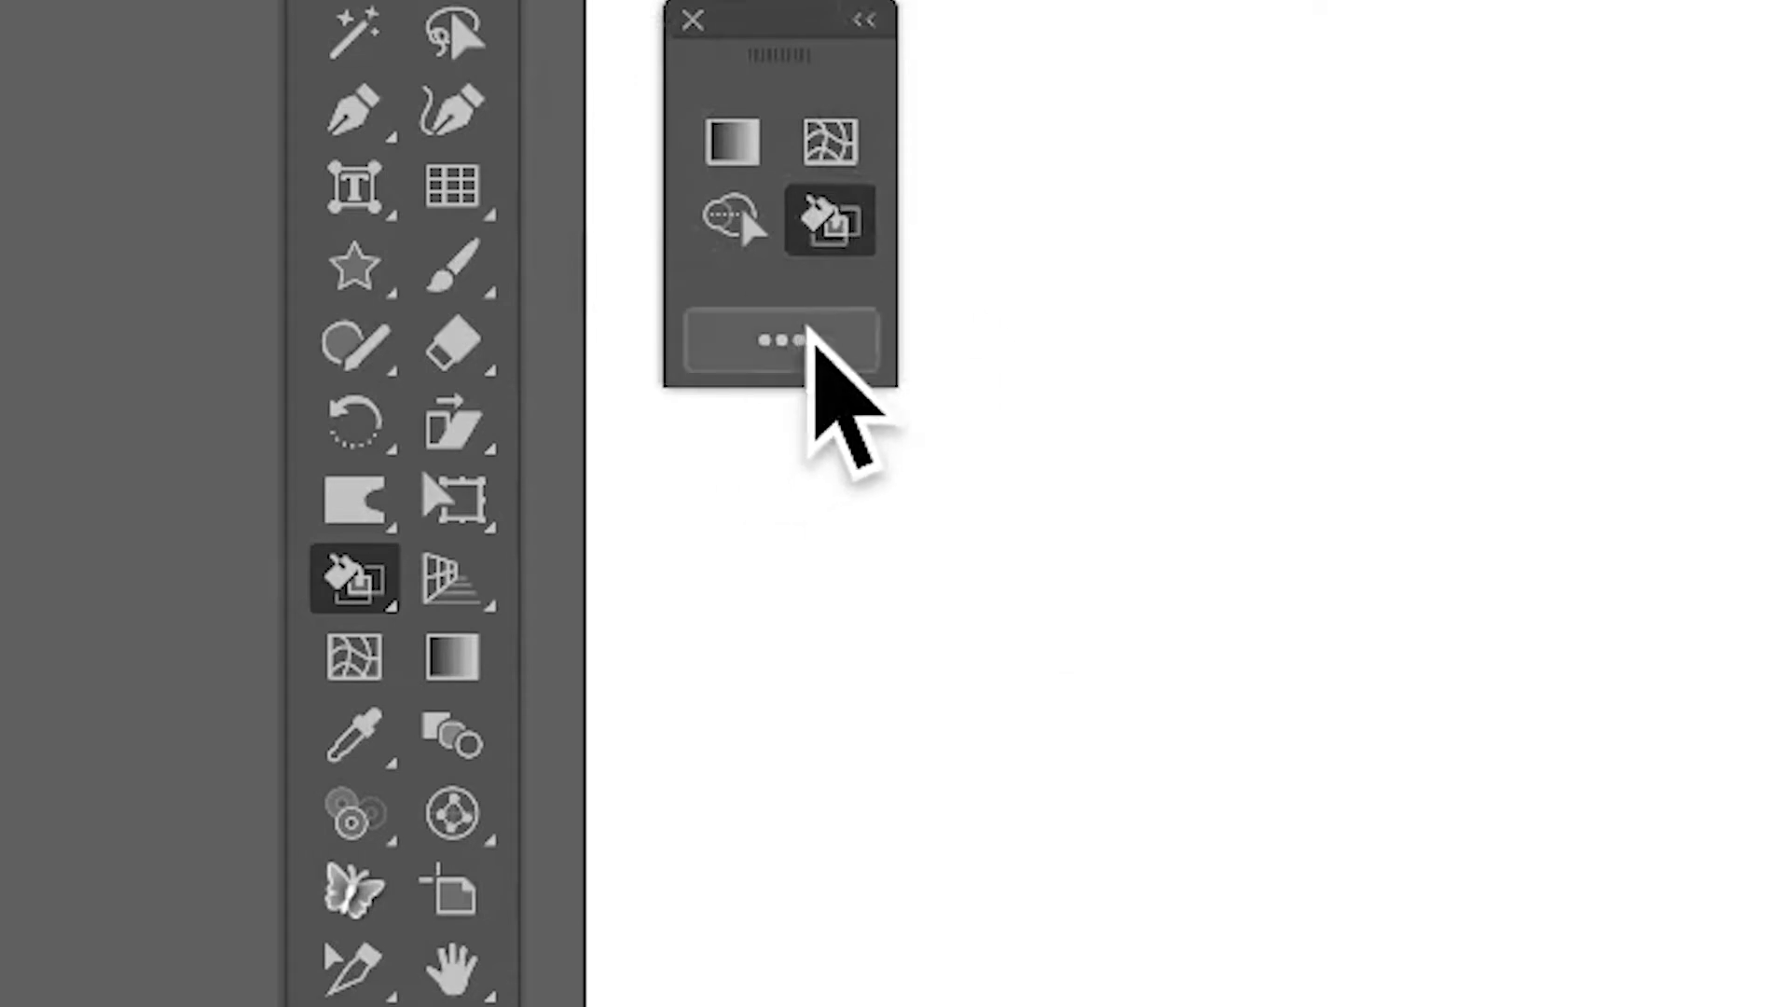
# - Browse the All Tools drawer, switching between icon grid and named list views
pyautogui.click(800, 339)
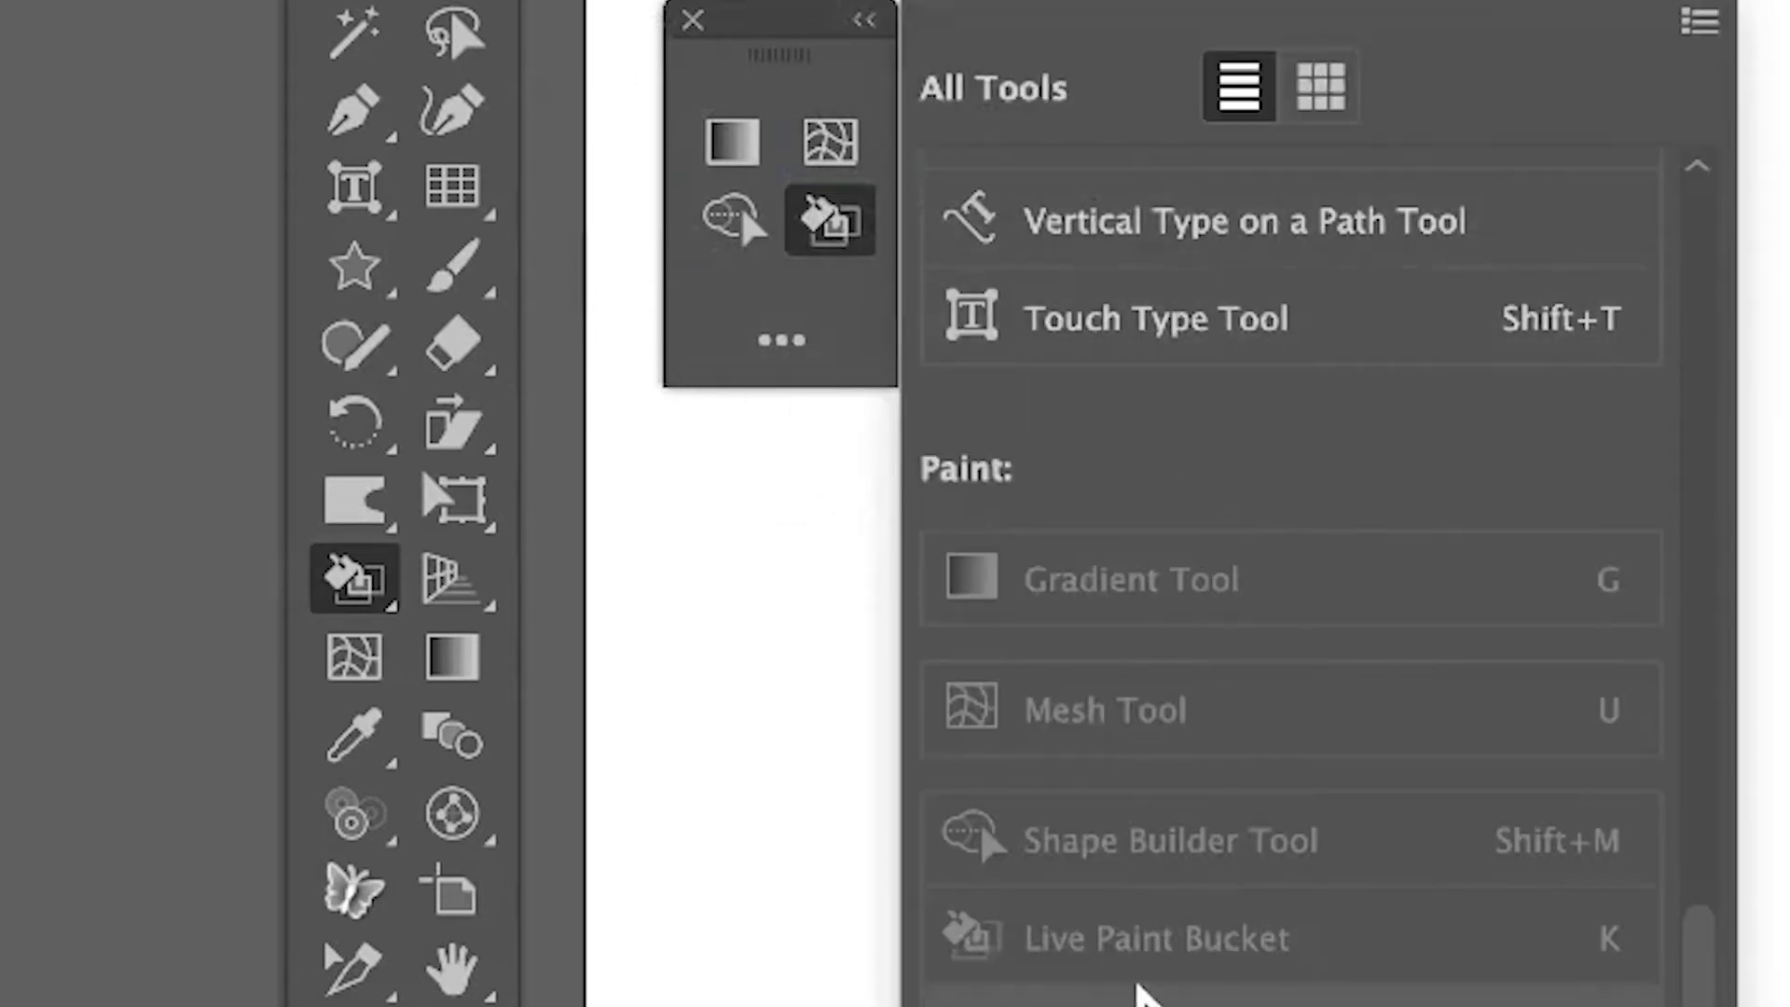
pyautogui.scroll(-5, 1147, 933)
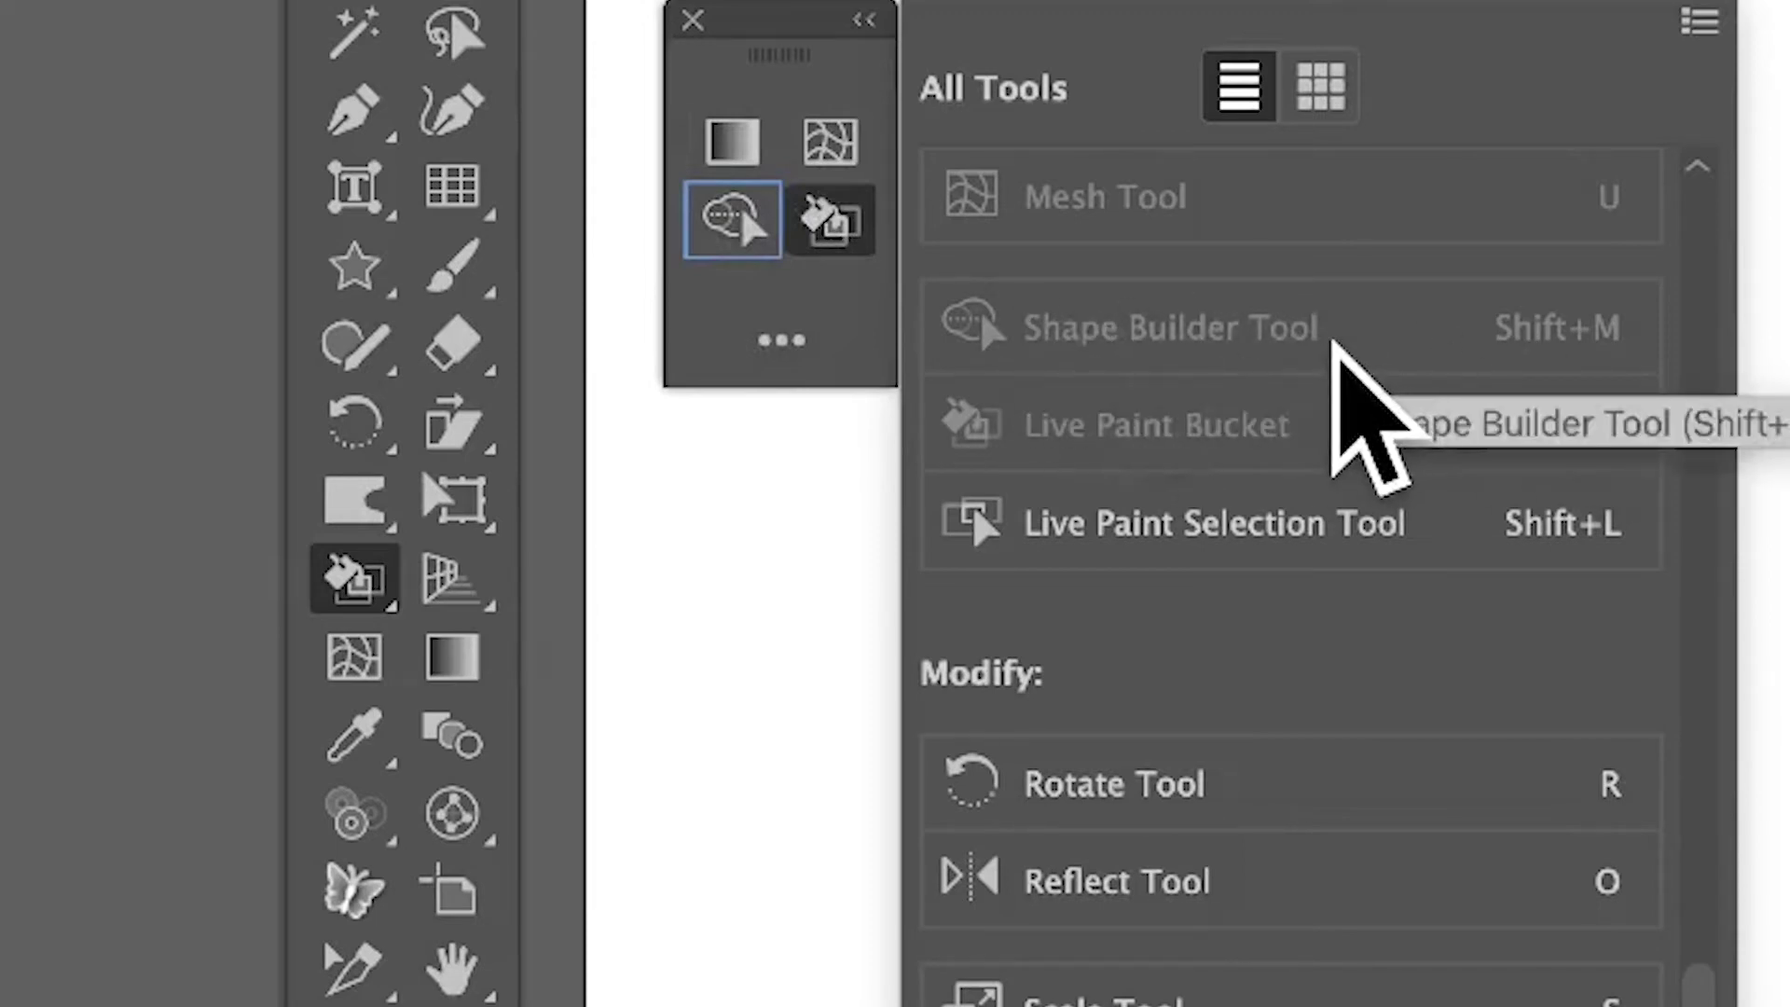
pyautogui.click(1322, 82)
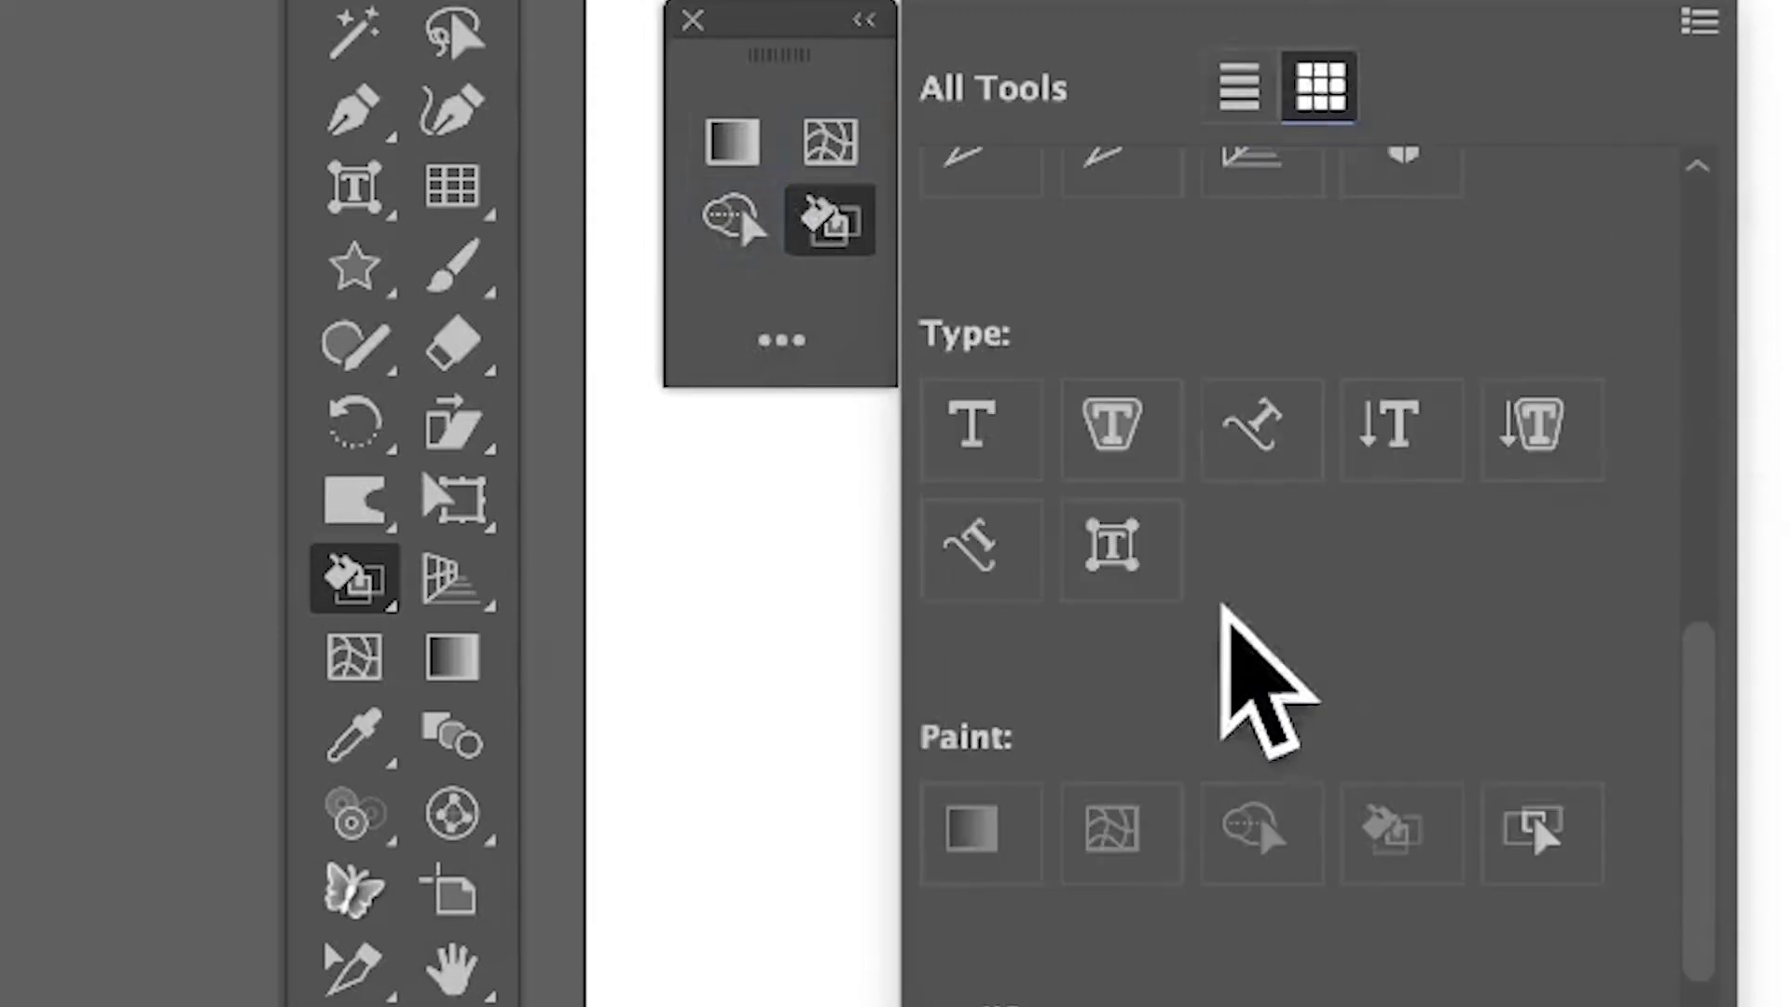
pyautogui.scroll(-10, 1290, 504)
pyautogui.scroll(10, 1287, 401)
pyautogui.scroll(5, 1305, 466)
pyautogui.click(1235, 82)
pyautogui.scroll(-10, 1257, 756)
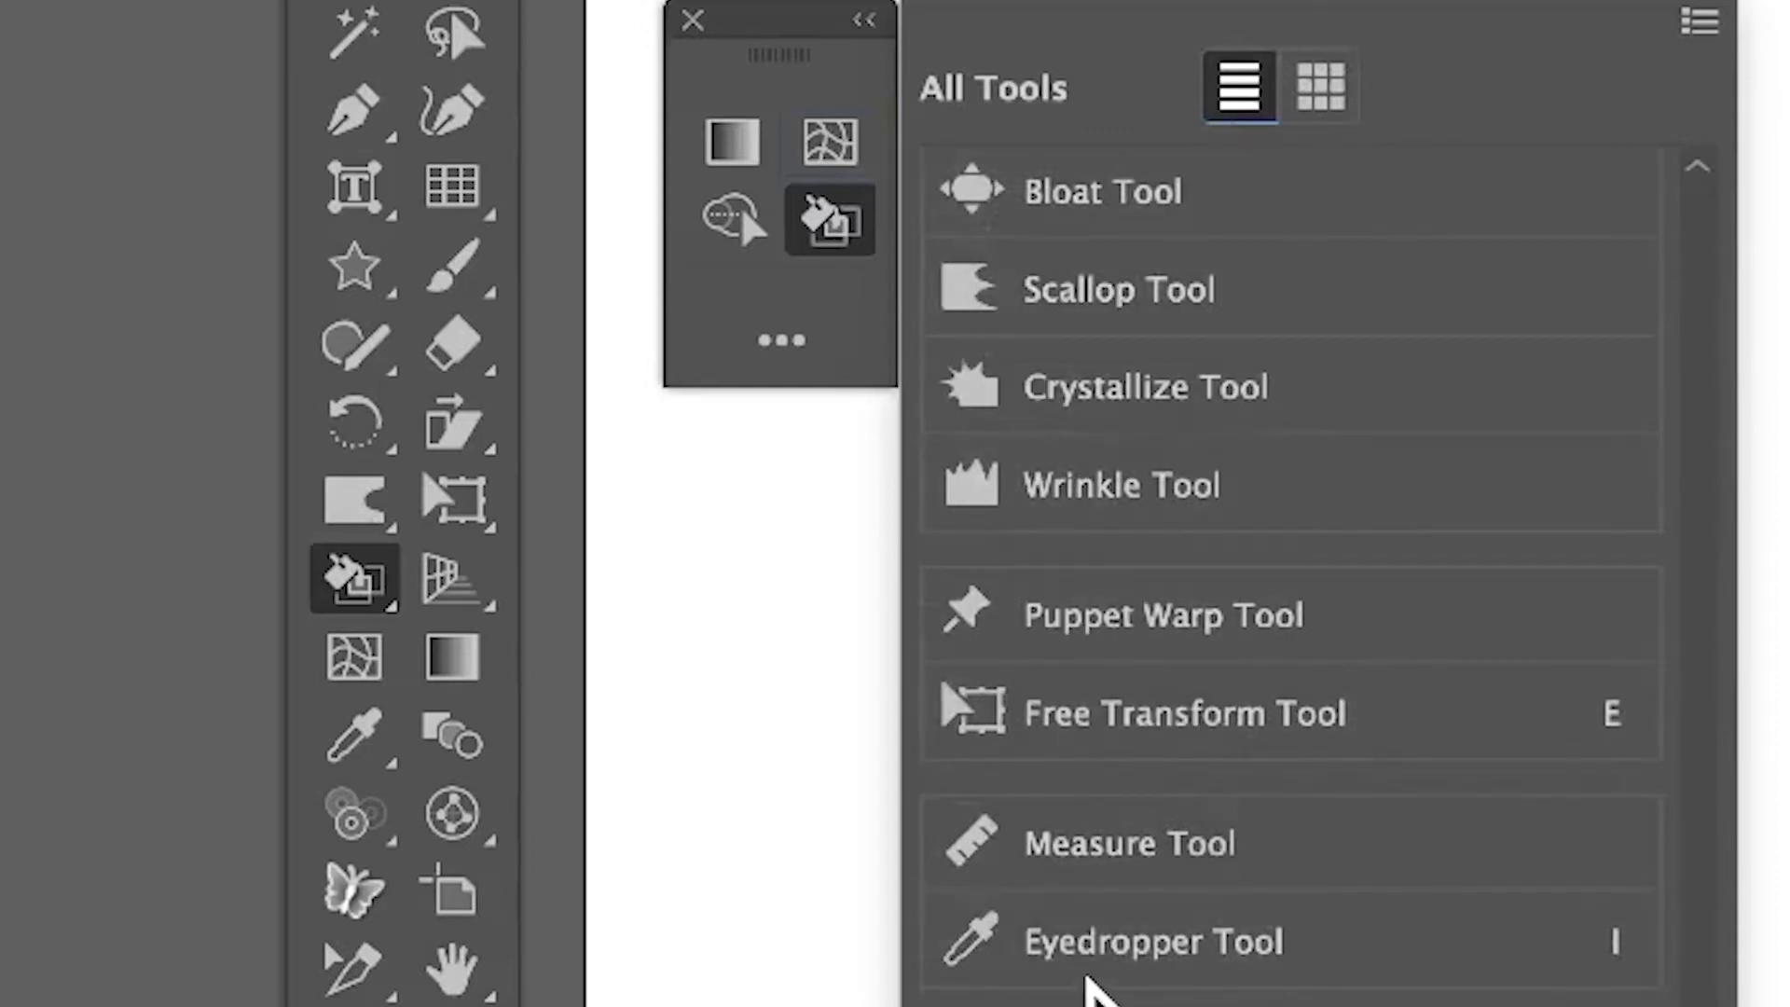
# - Add Puppet Warp and Bloat to the custom toolbar, moving Bloat near the top
pyautogui.moveTo(1095, 623); pyautogui.dragTo(747, 308)
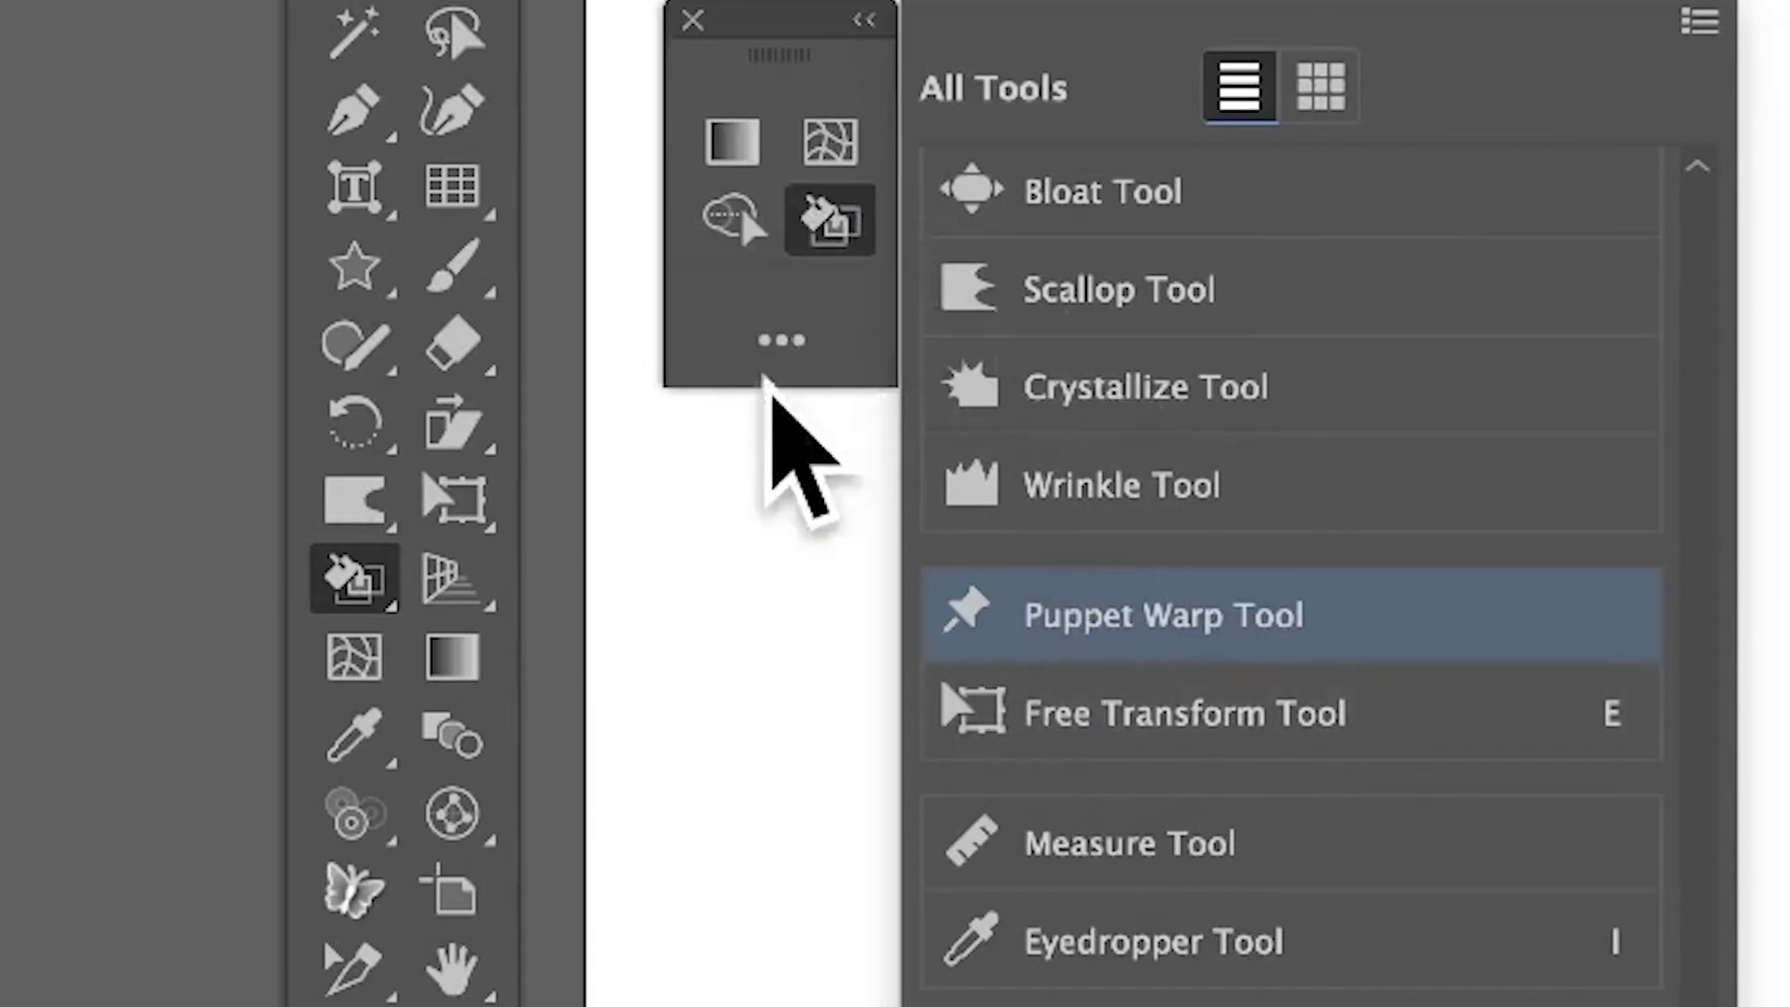
pyautogui.moveTo(1032, 607); pyautogui.dragTo(757, 311)
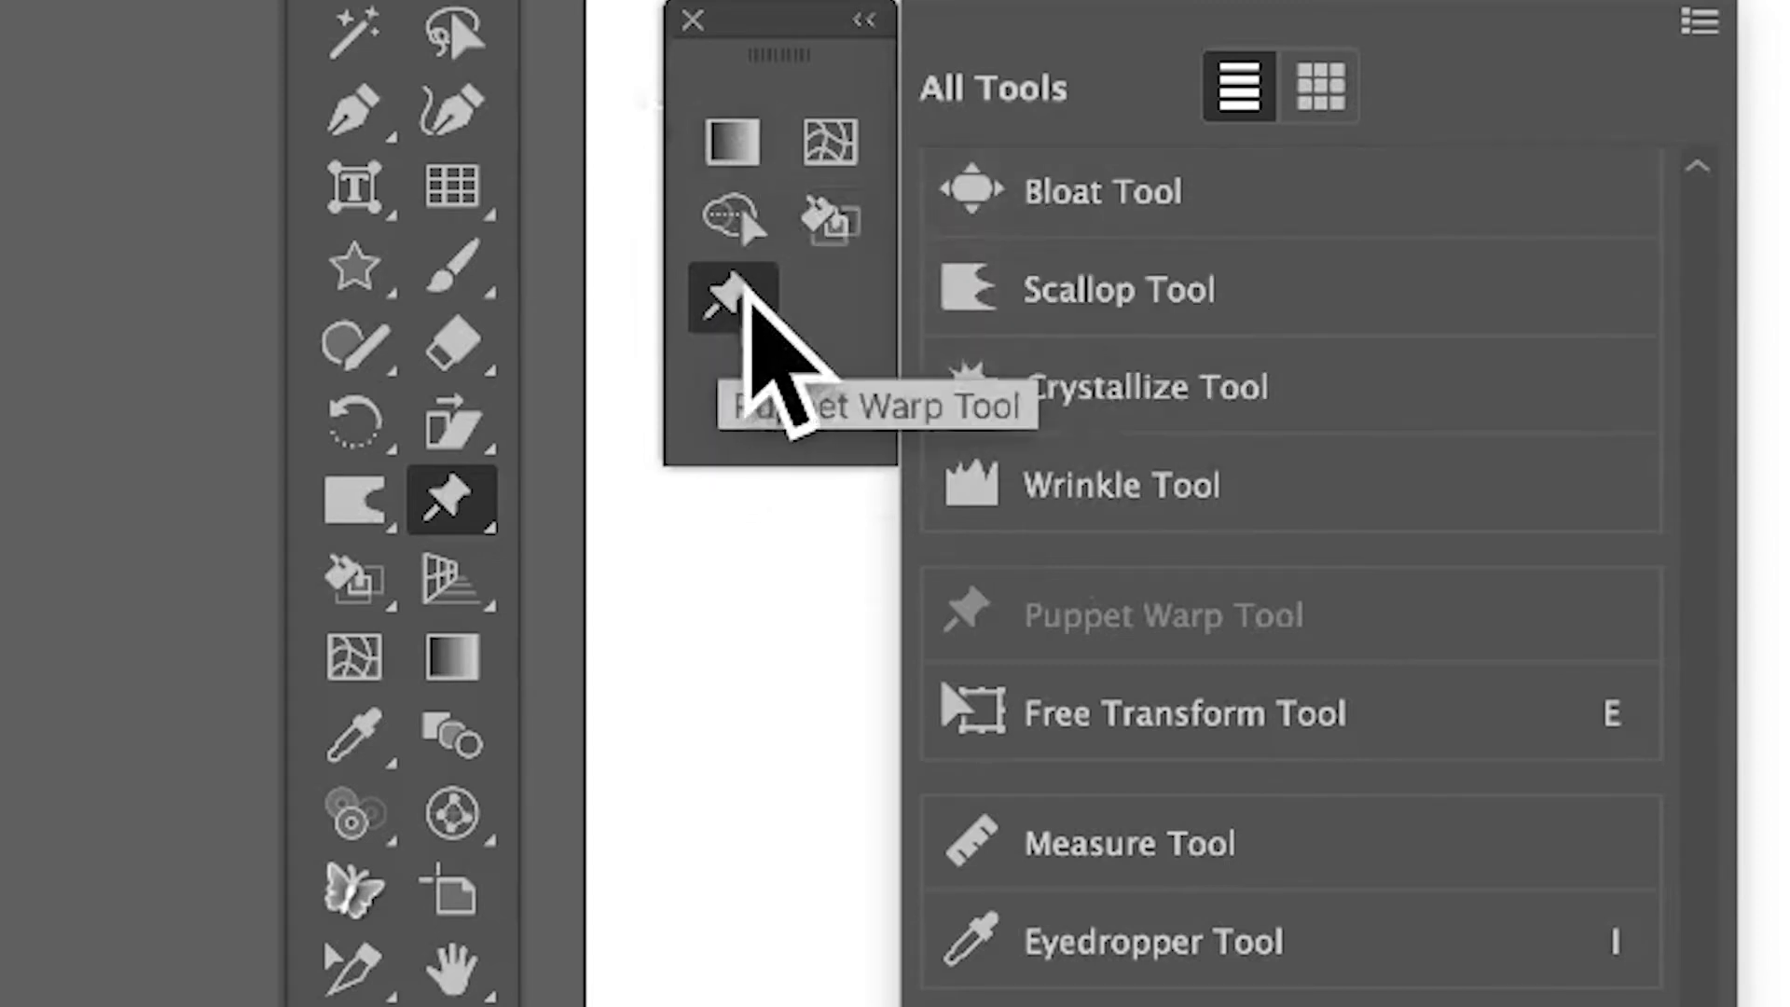
pyautogui.moveTo(1025, 191); pyautogui.dragTo(866, 300)
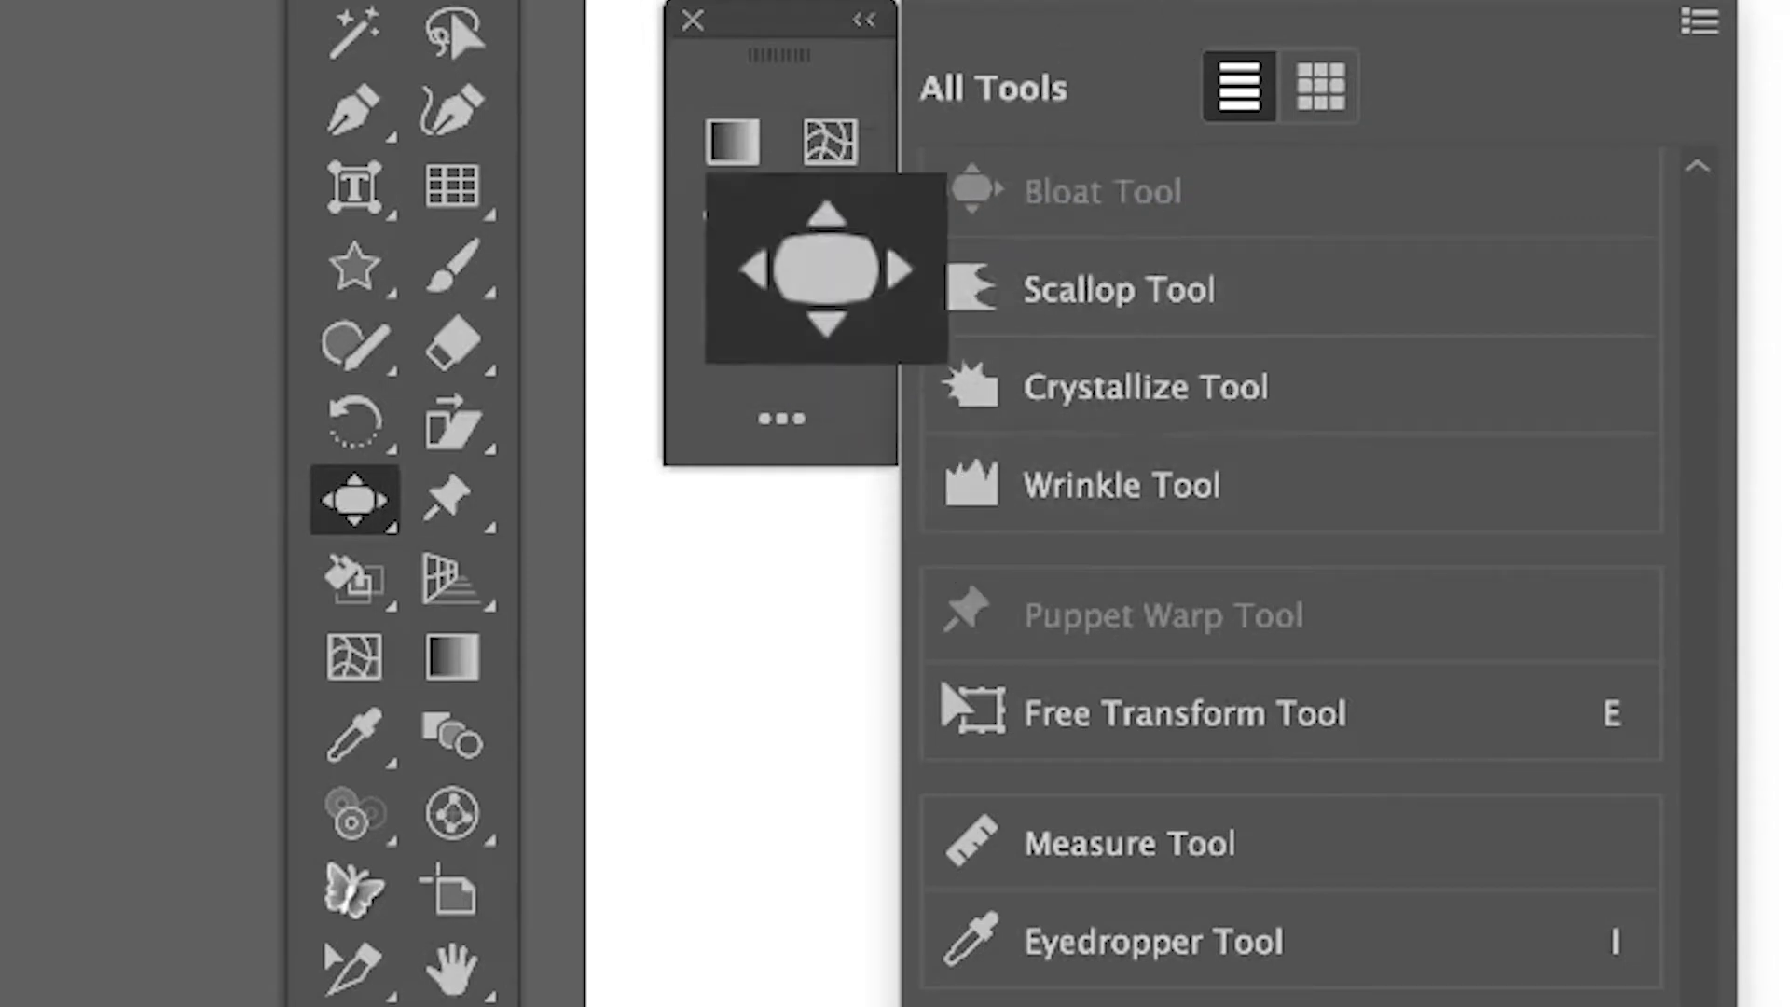
pyautogui.moveTo(826, 262); pyautogui.dragTo(830, 140)
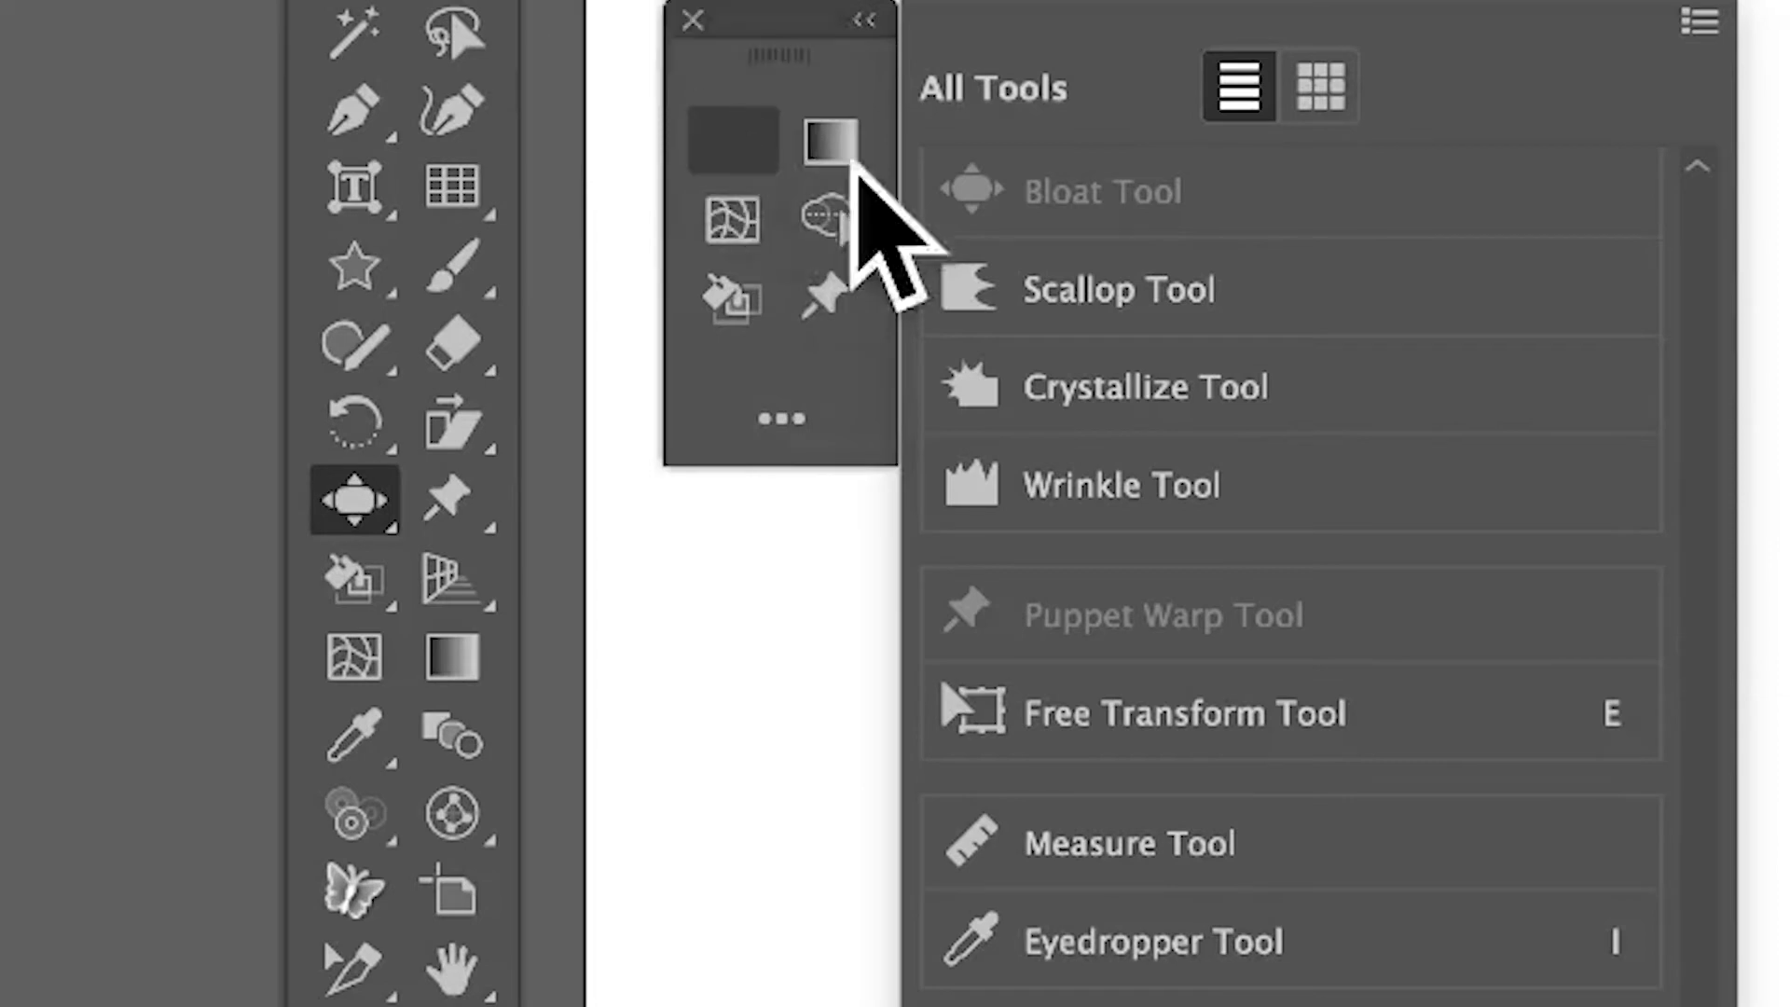
# - Pull Bloat out of its grouped slot and move it down so Mesh is first
pyautogui.moveTo(834, 149); pyautogui.dragTo(737, 296)
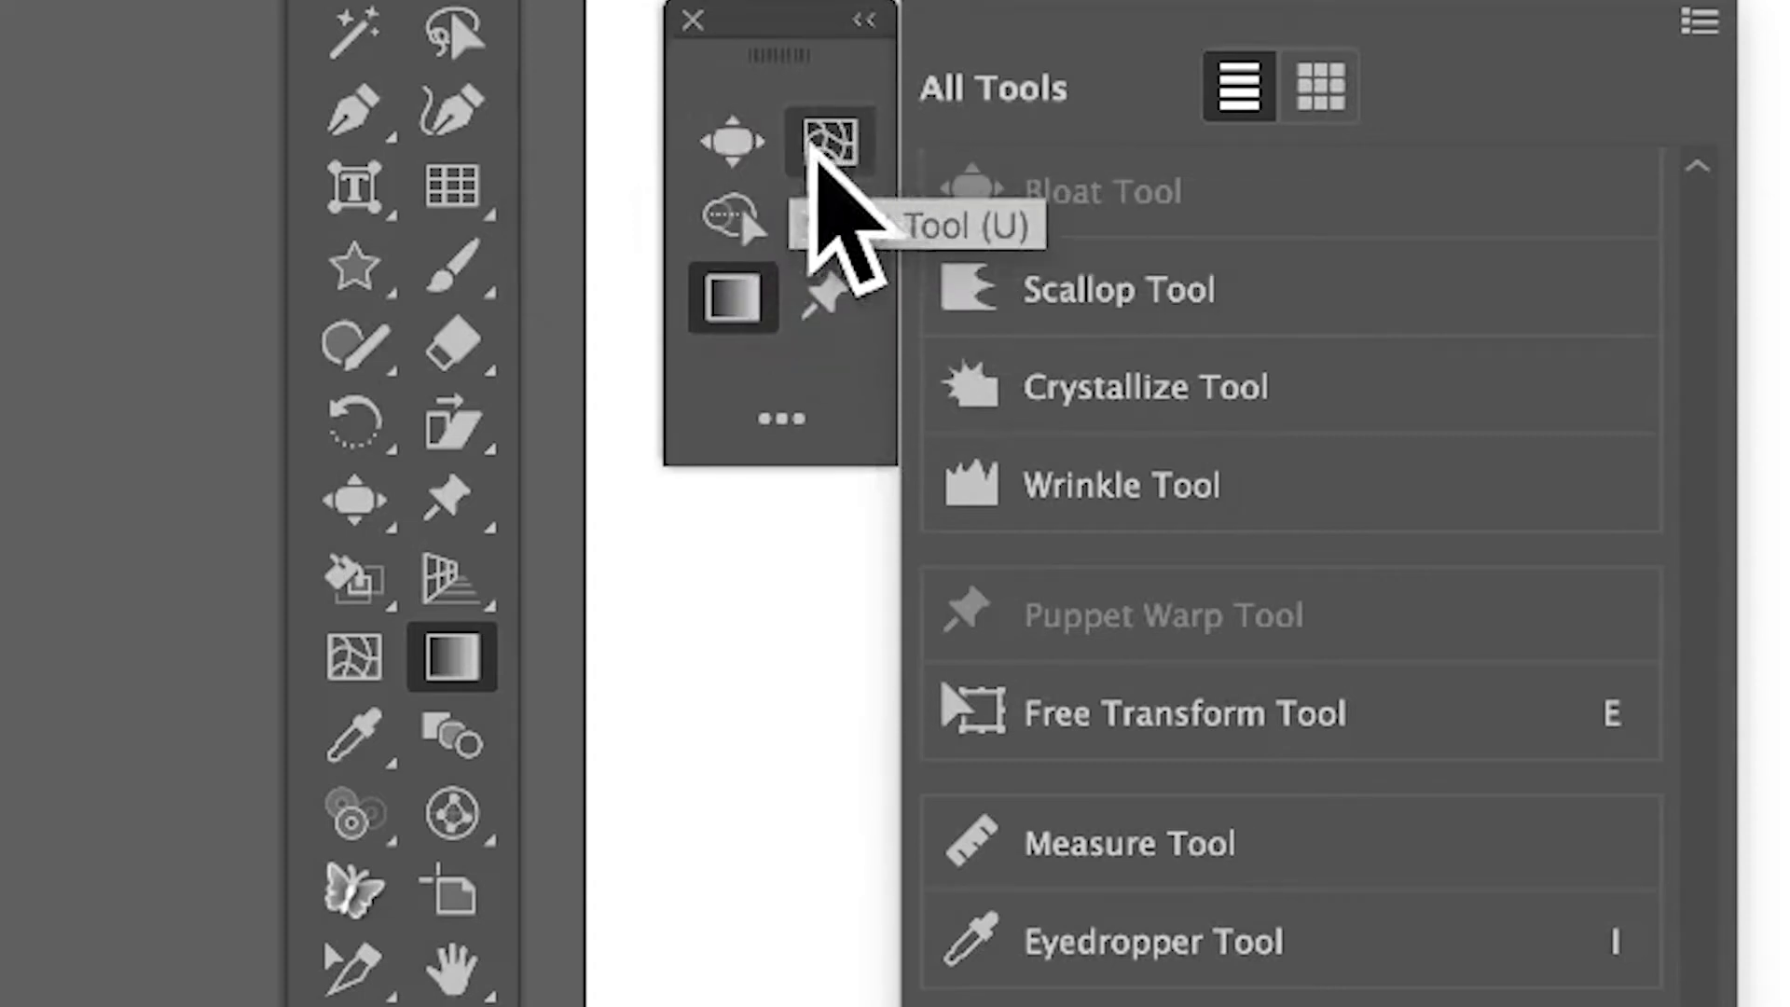
pyautogui.moveTo(732, 140); pyautogui.dragTo(837, 127)
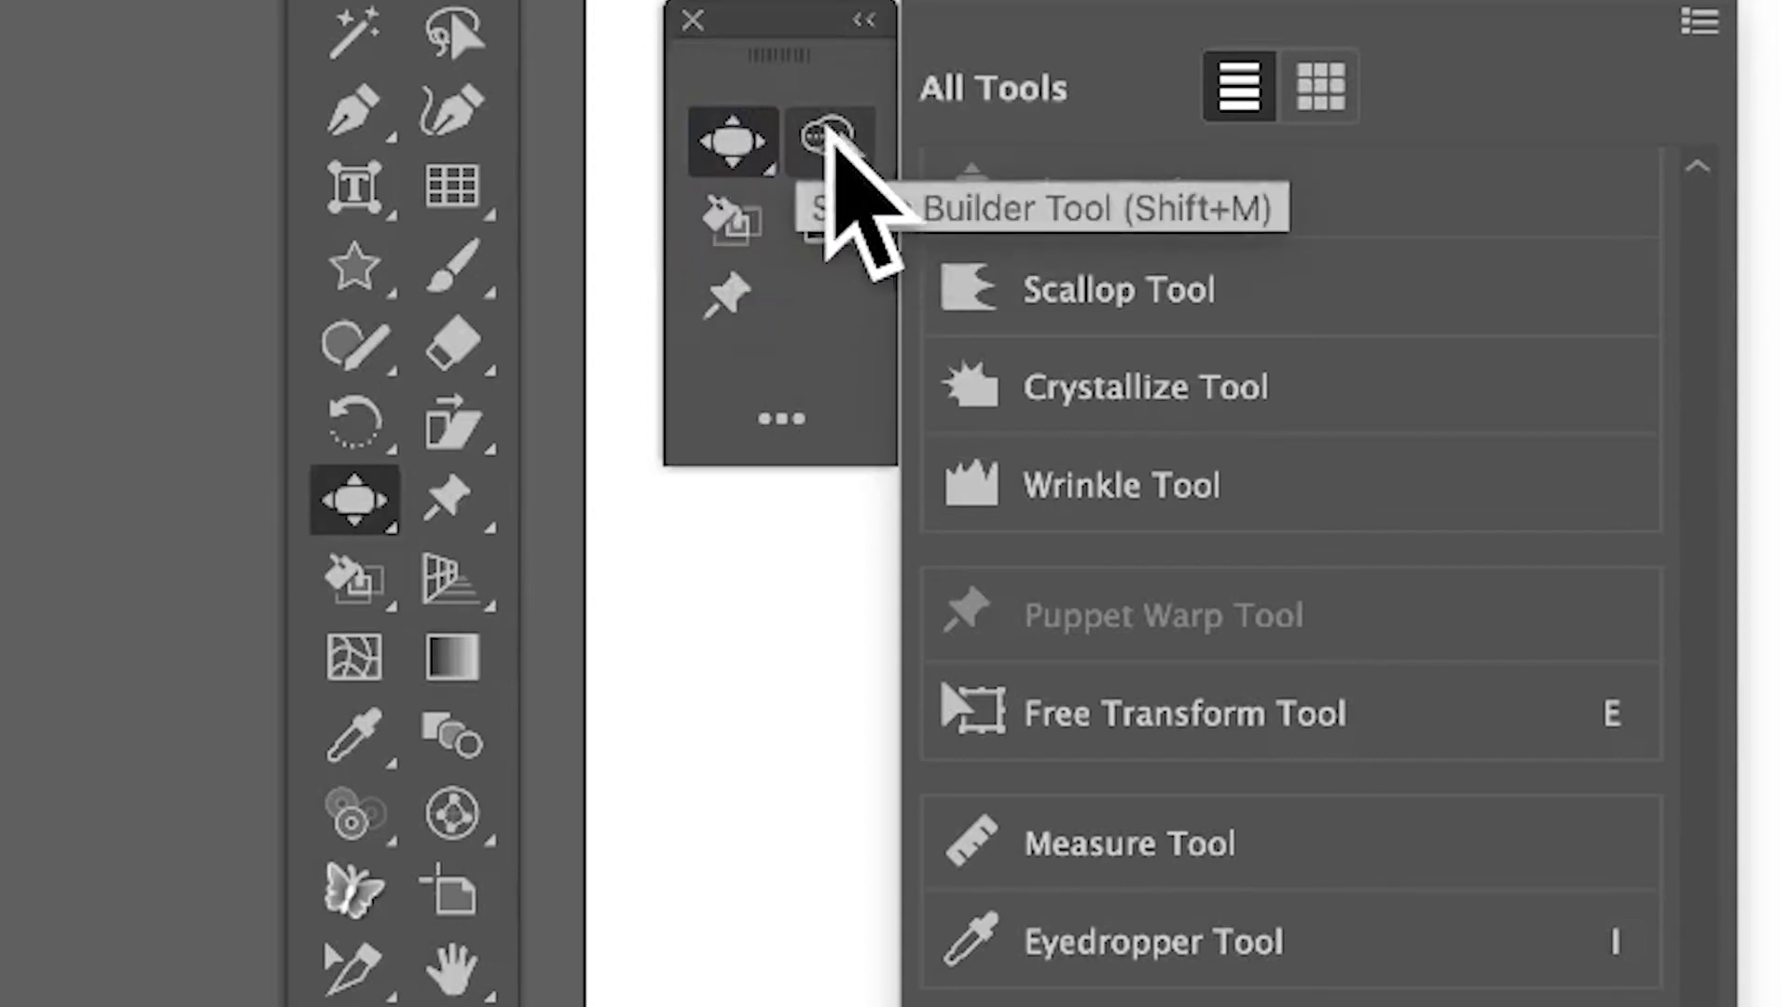
pyautogui.click(758, 149)
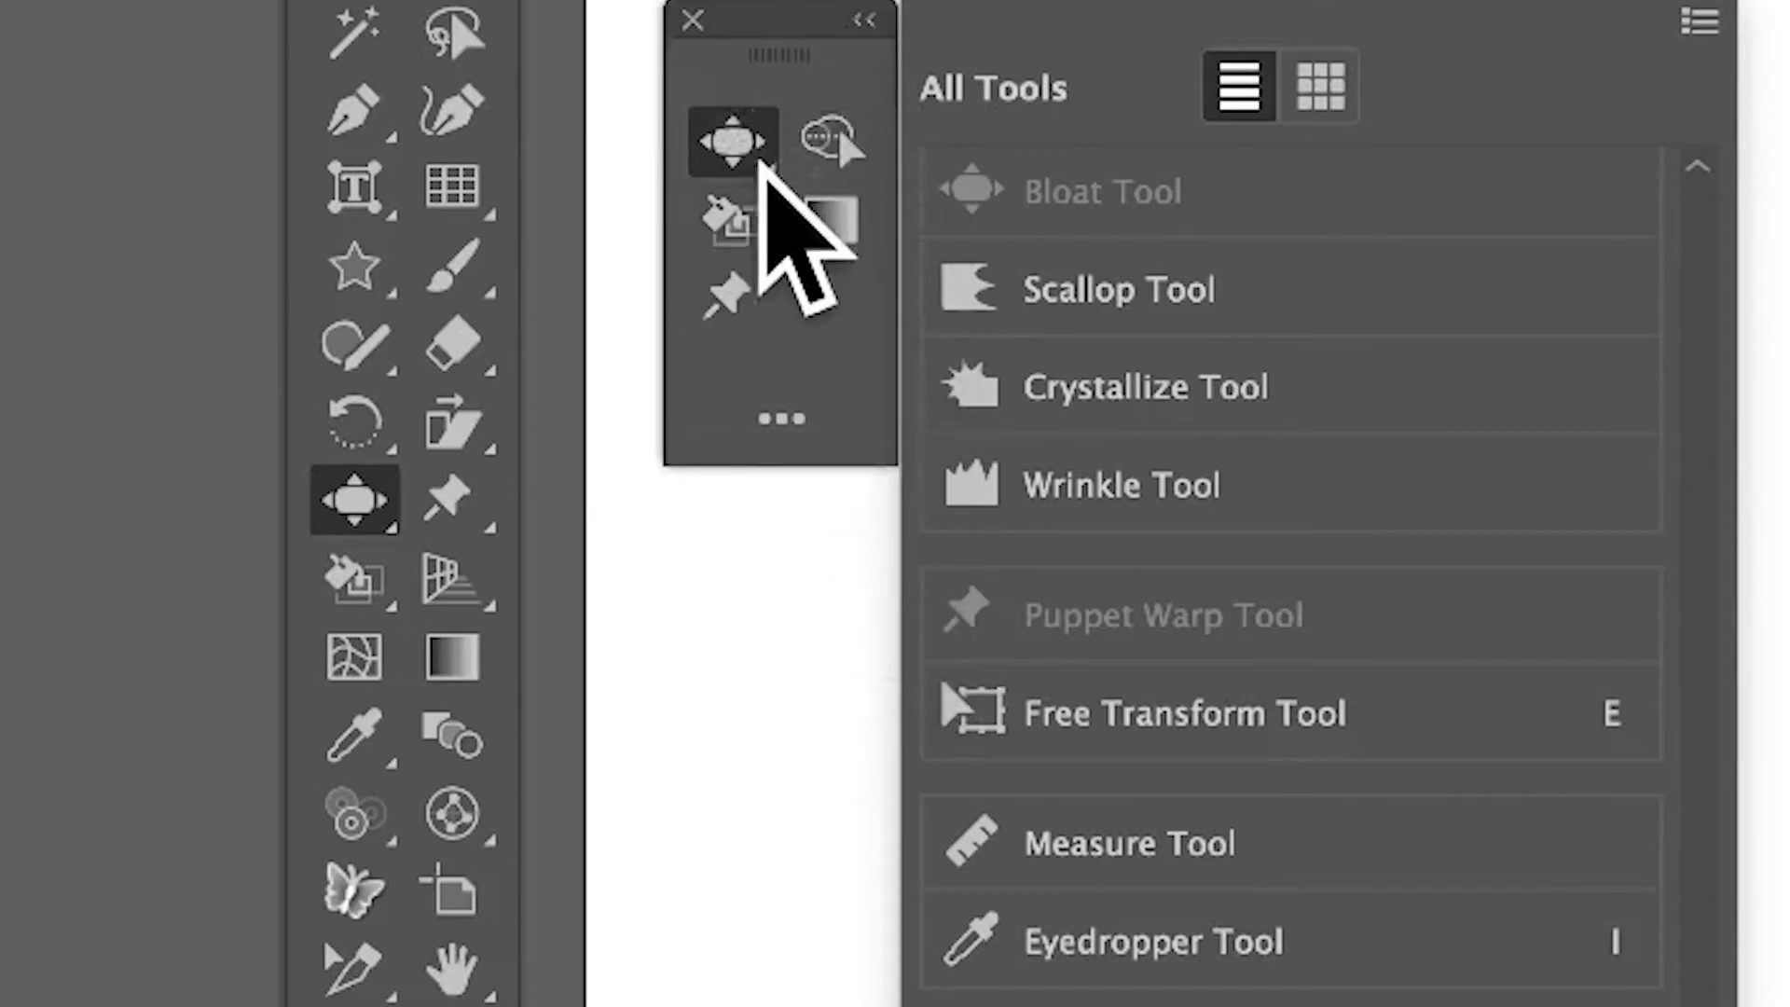
pyautogui.click(766, 166)
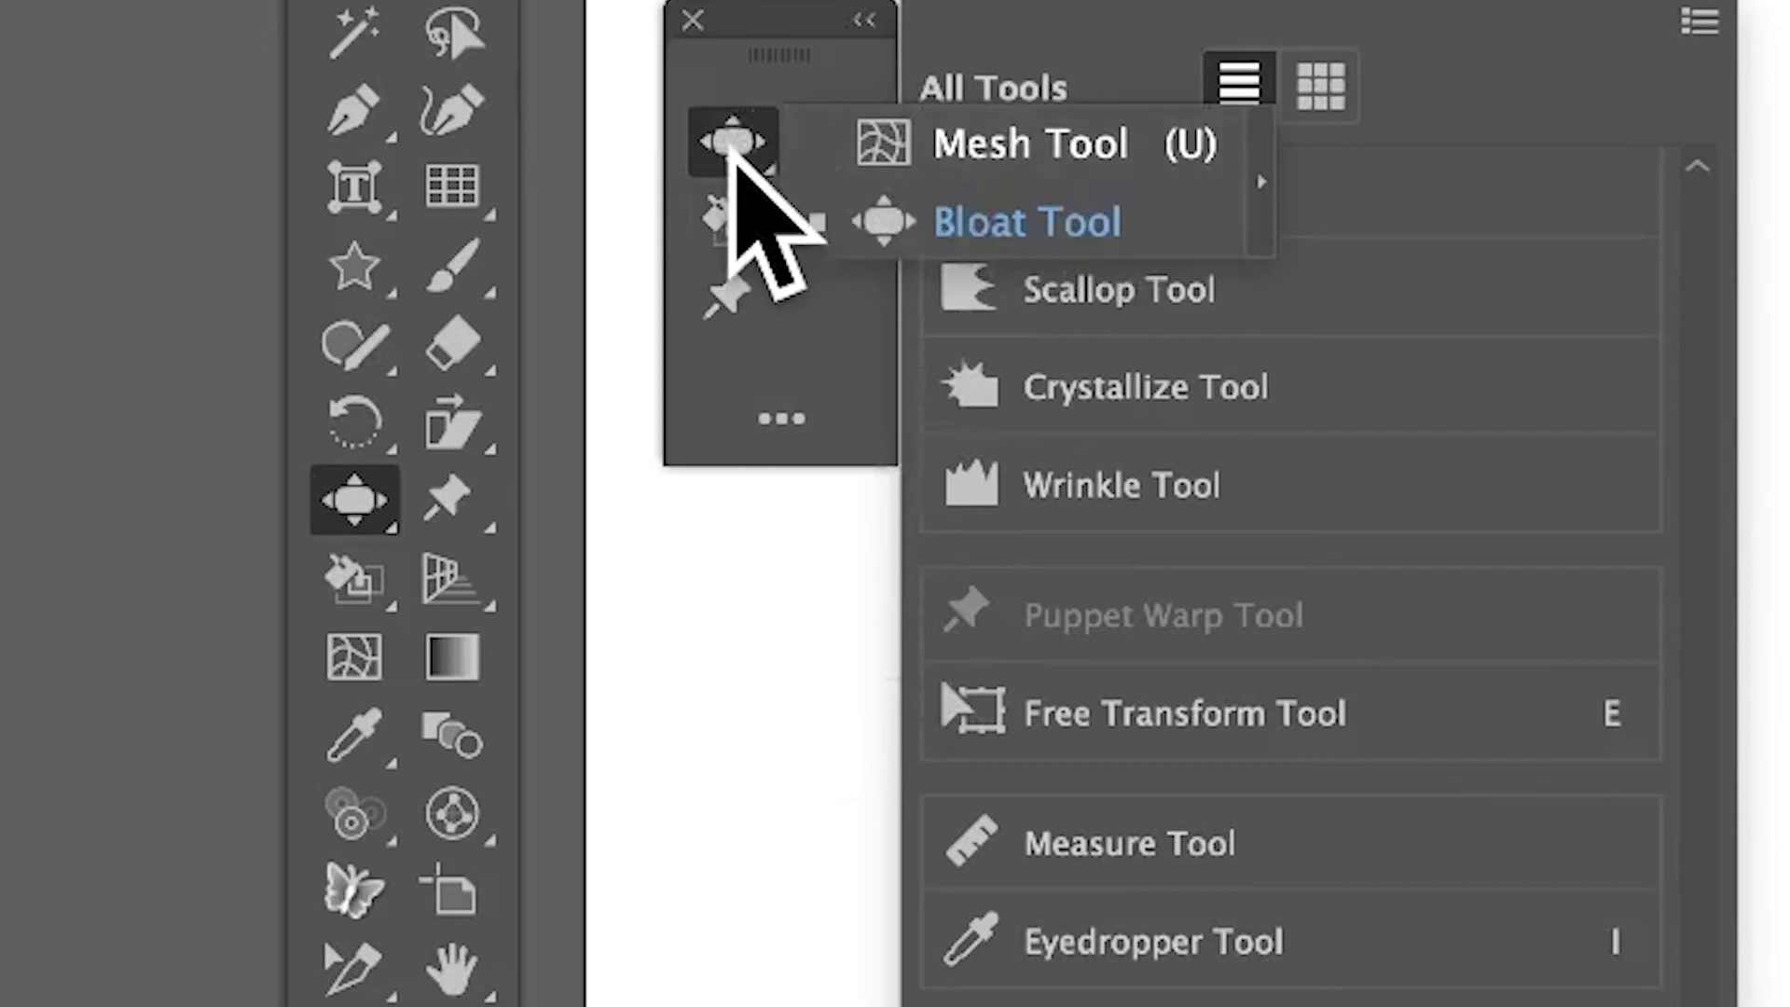
pyautogui.moveTo(733, 149); pyautogui.dragTo(859, 311)
pyautogui.moveTo(737, 150); pyautogui.dragTo(837, 300)
# - Separate Puppet Warp from the Bloat group into its own toolbar slot
pyautogui.click(785, 328)
pyautogui.click(768, 329)
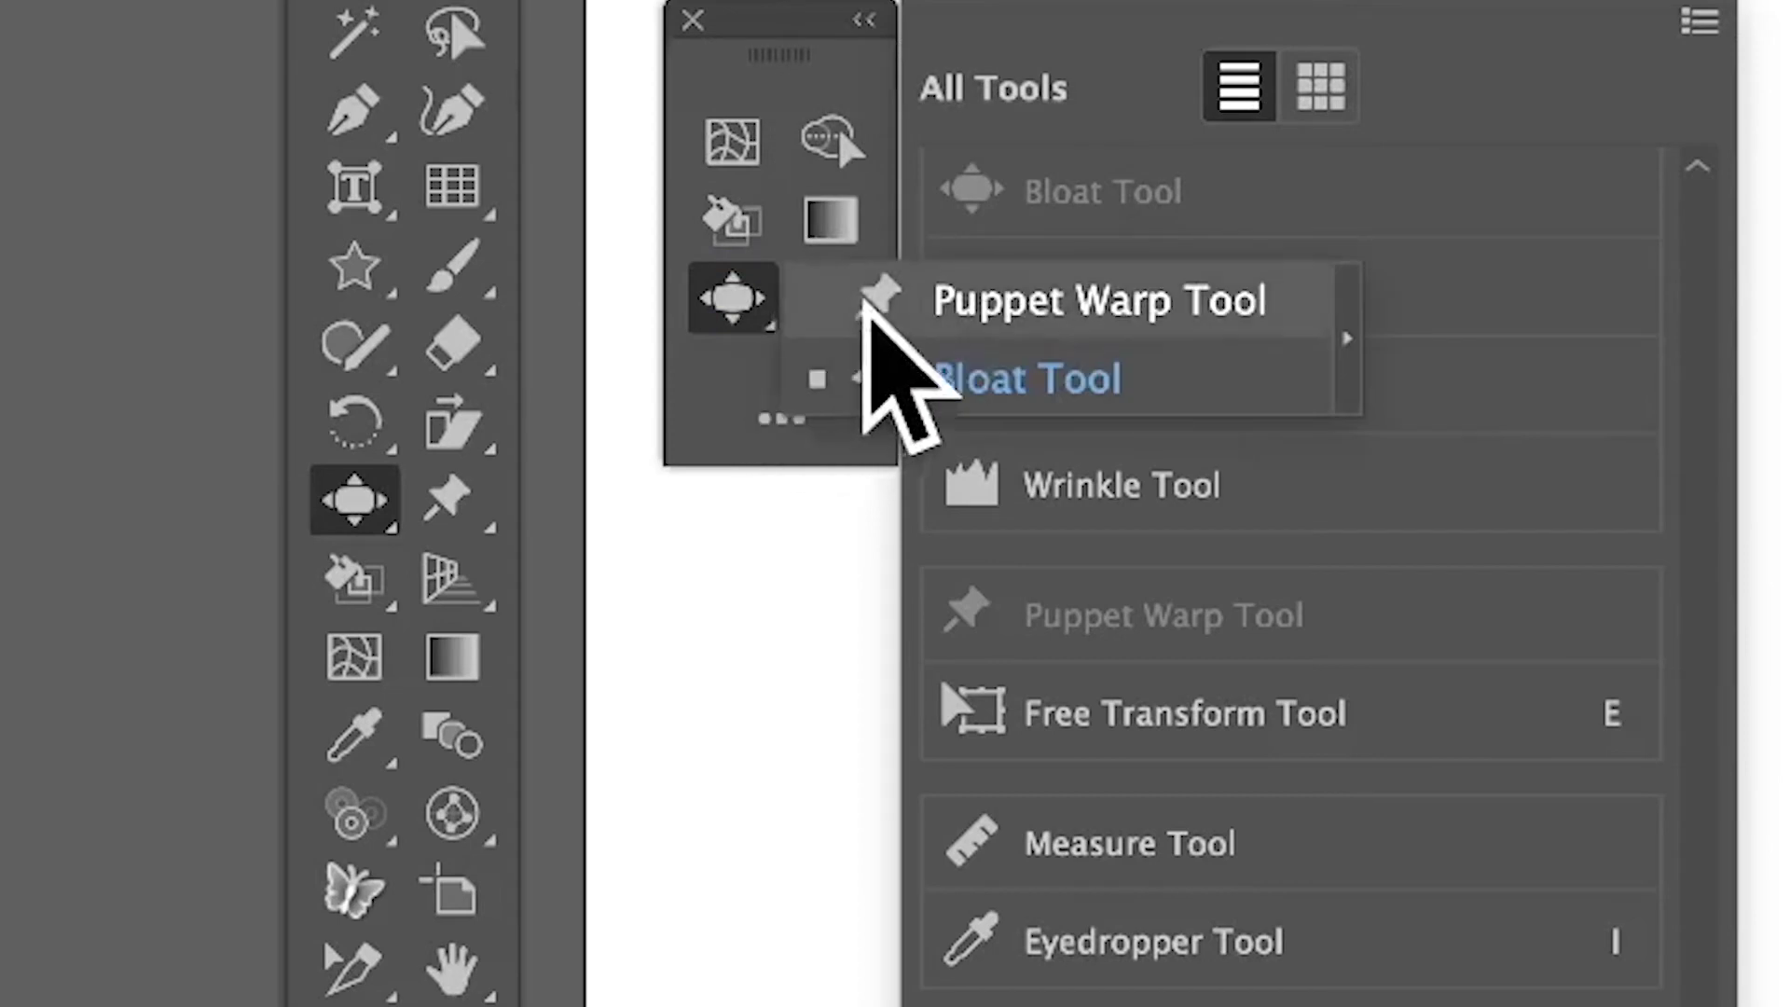
pyautogui.click(941, 299)
pyautogui.moveTo(731, 299); pyautogui.dragTo(840, 299)
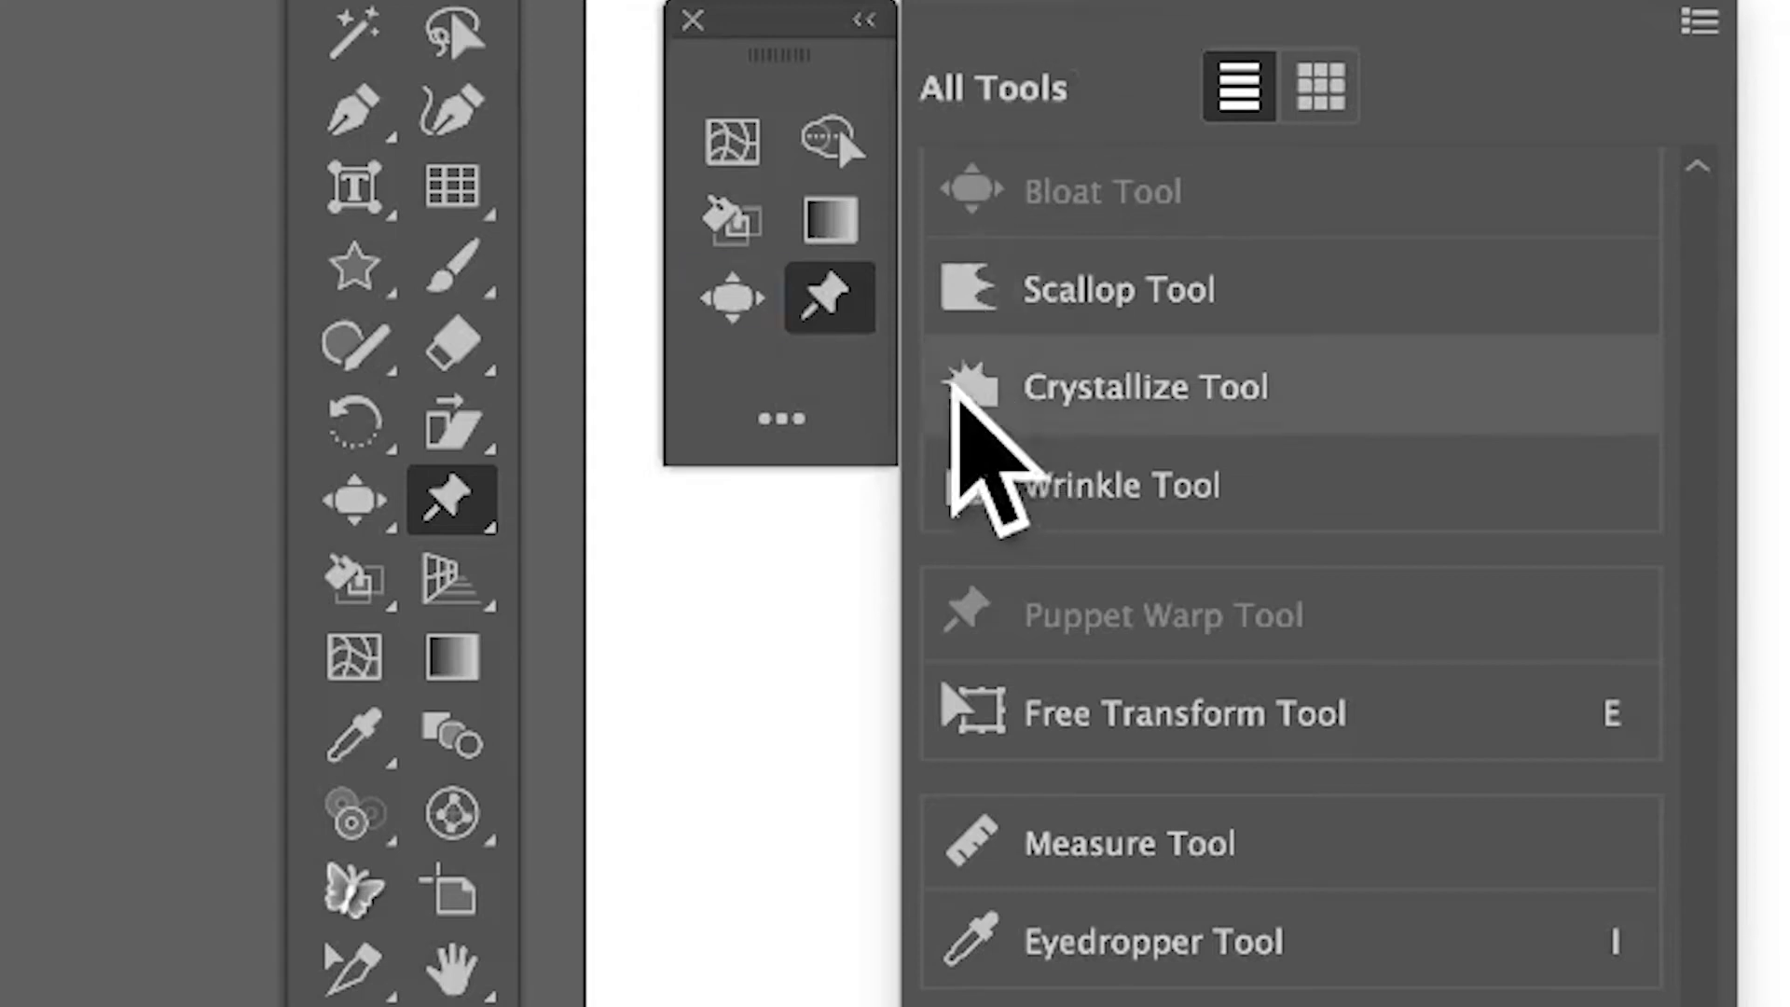
# - Drag Puppet Warp and Gradient out of the custom toolbar back to All Tools
pyautogui.moveTo(821, 275); pyautogui.dragTo(1108, 345)
pyautogui.moveTo(844, 213); pyautogui.dragTo(1084, 240)
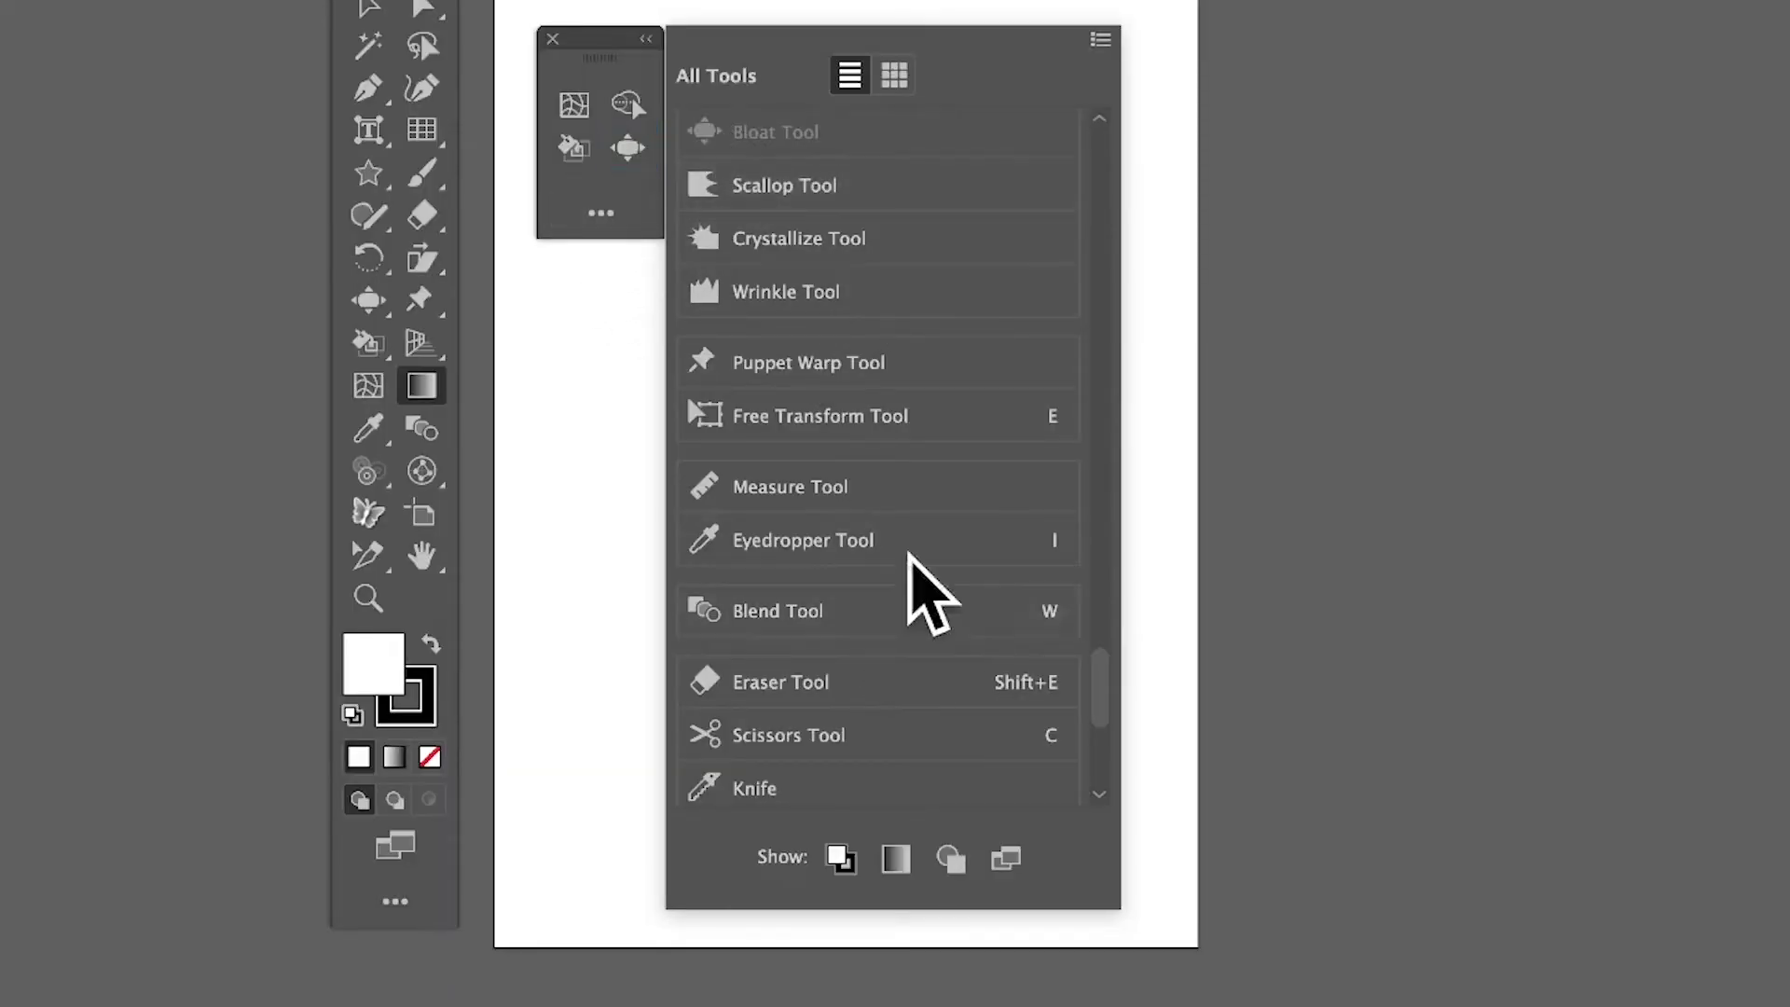
# - Preview the Fill/Stroke and Coloring toggles in the Show row, leaving both hidden
pyautogui.scroll(-5, 819, 640)
pyautogui.scroll(-1, 818, 634)
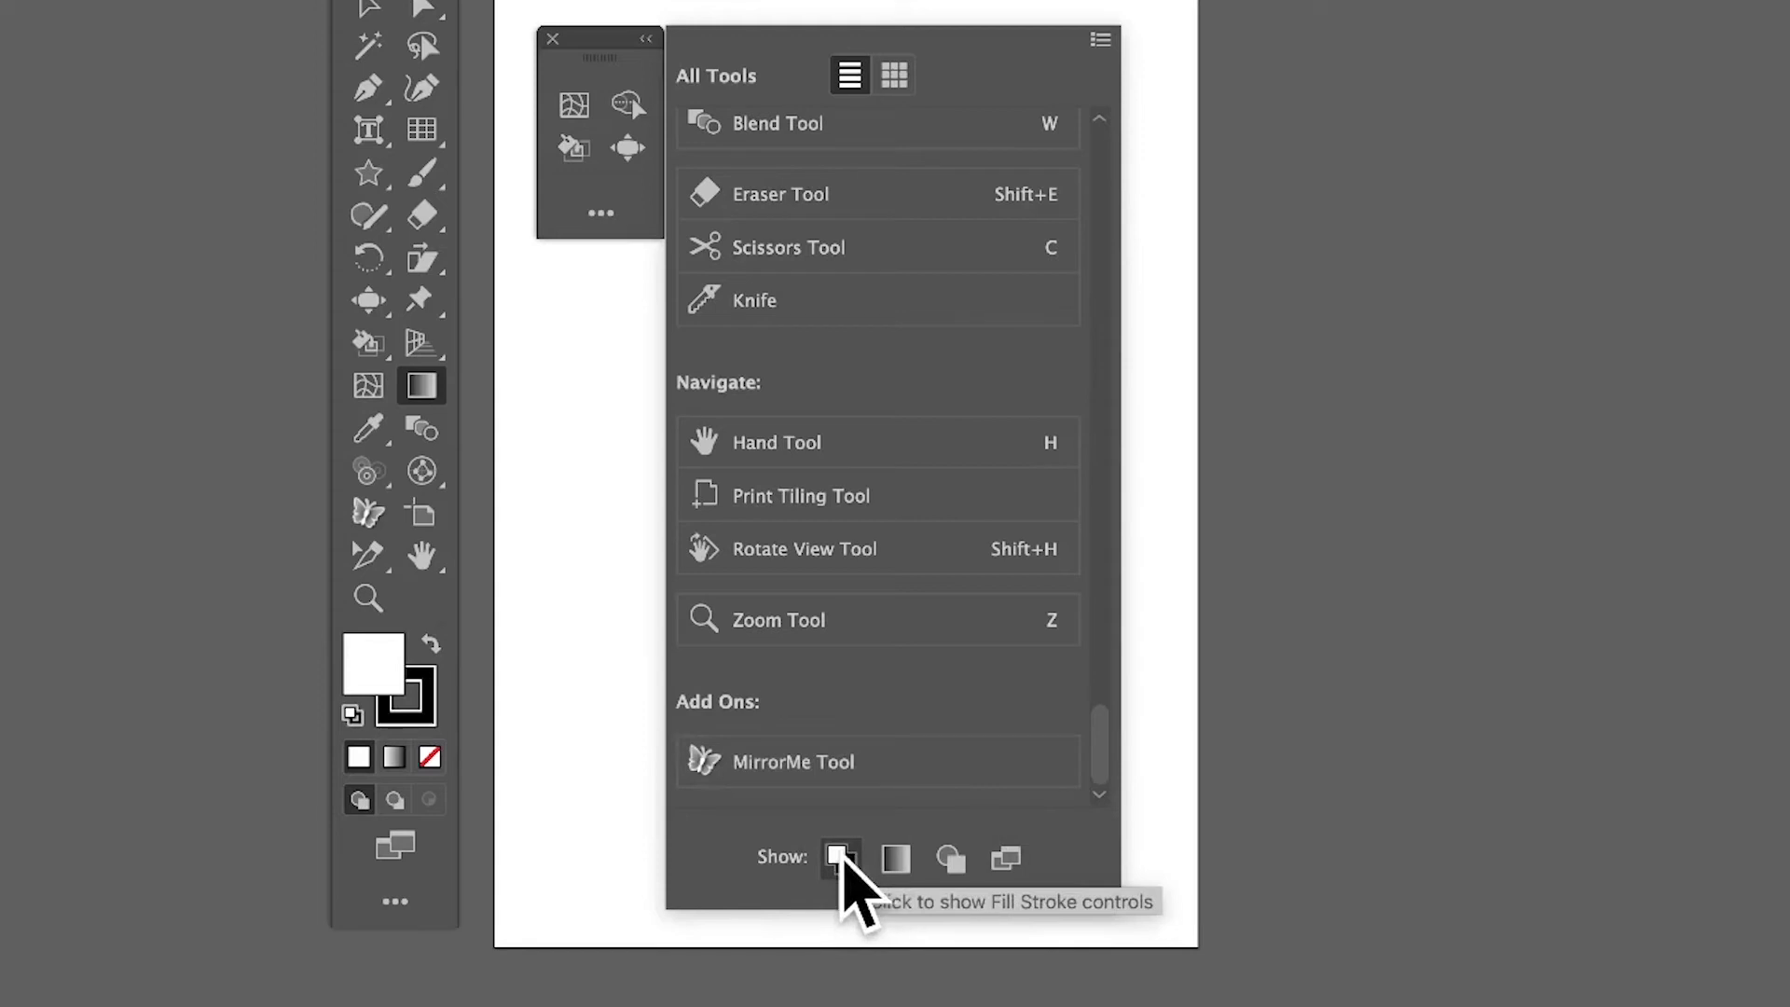
pyautogui.click(844, 858)
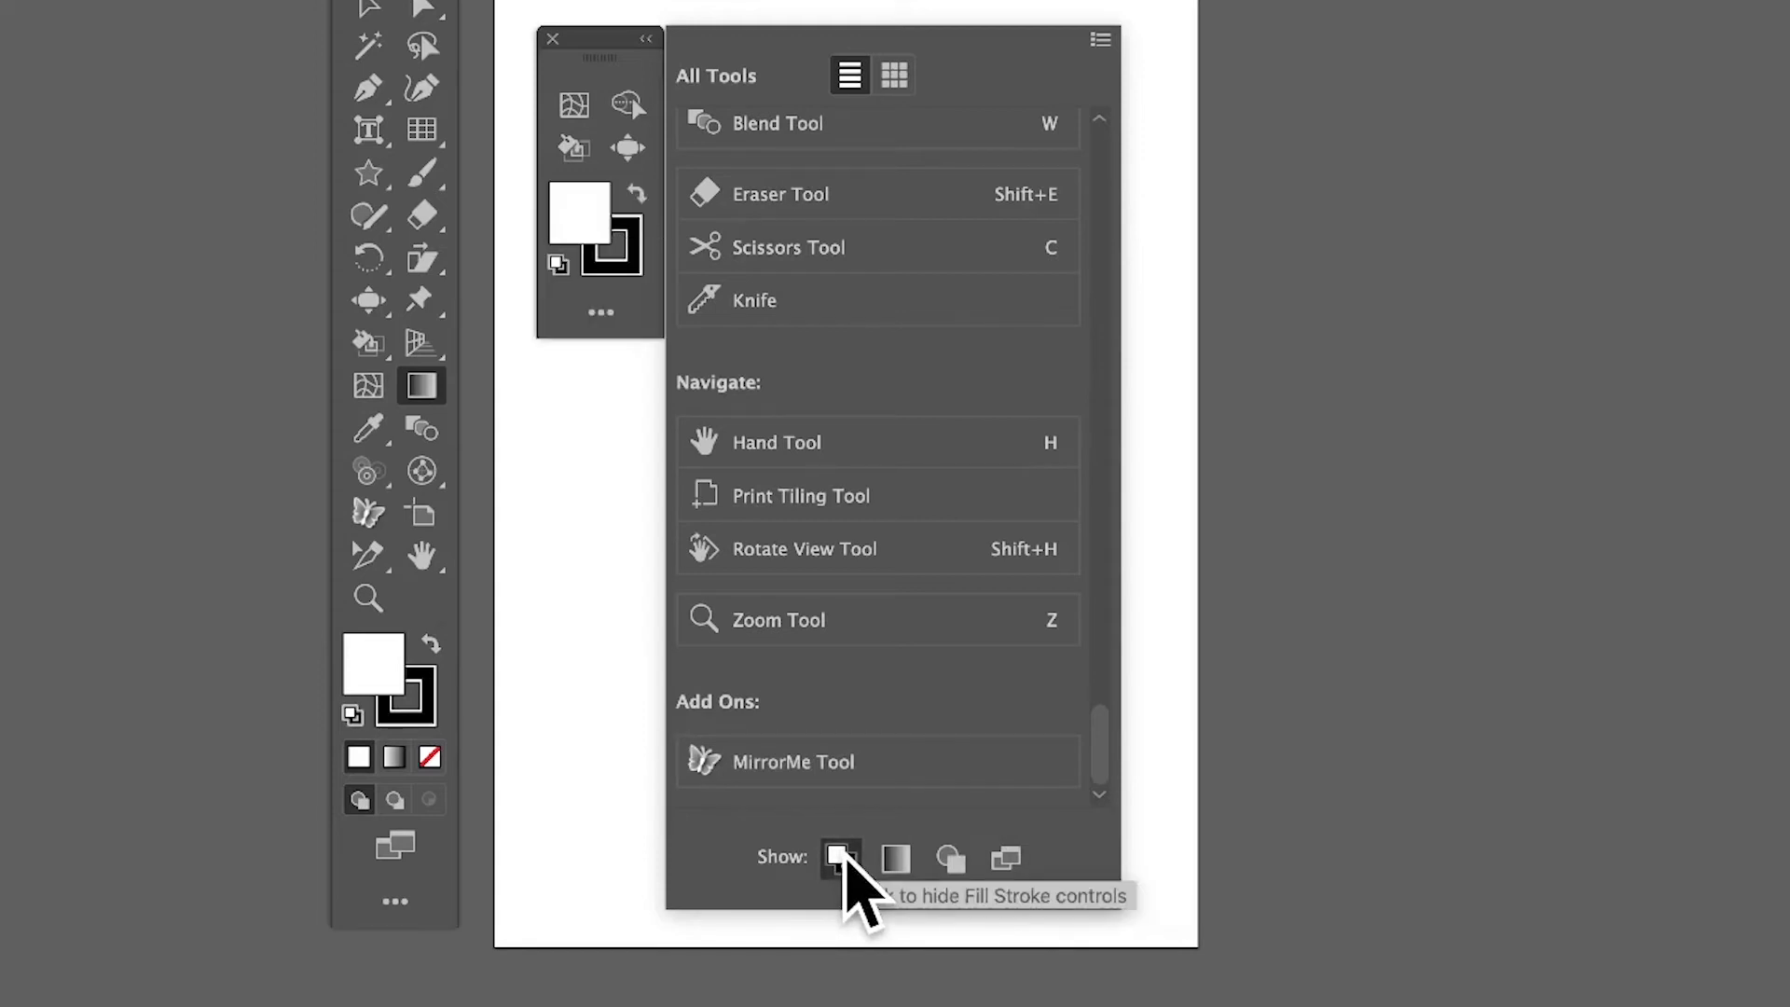
pyautogui.click(844, 859)
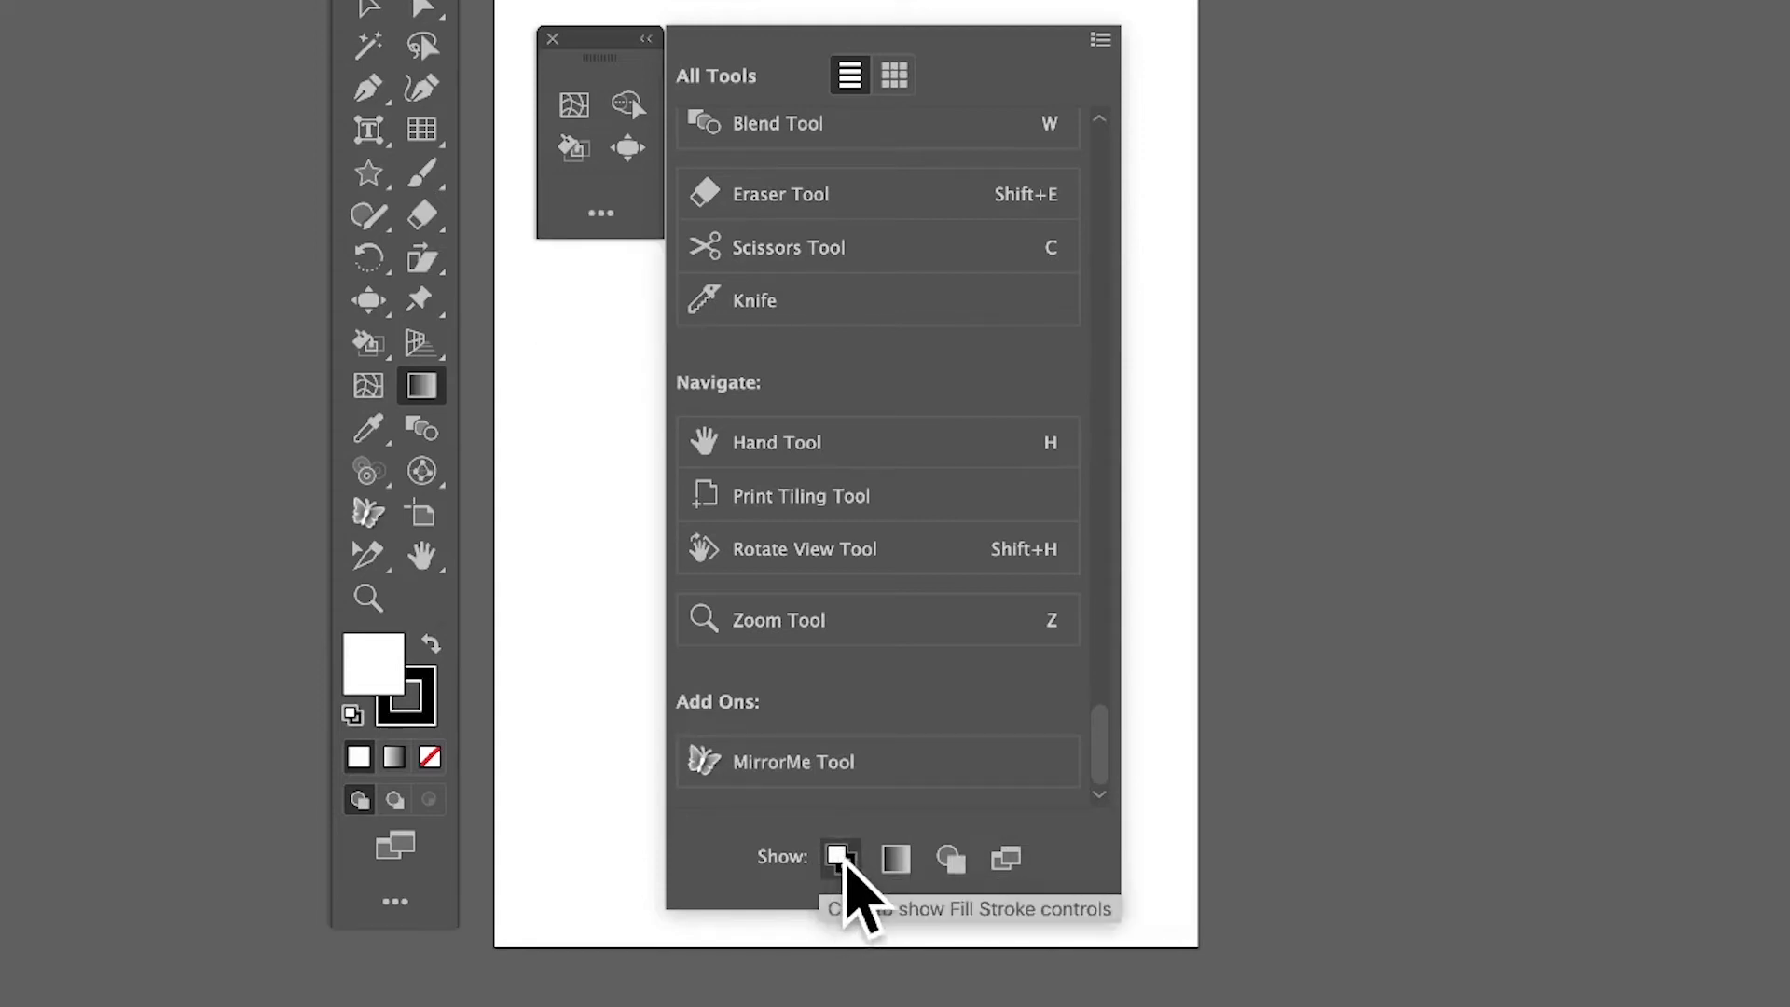
pyautogui.click(844, 859)
pyautogui.click(844, 859)
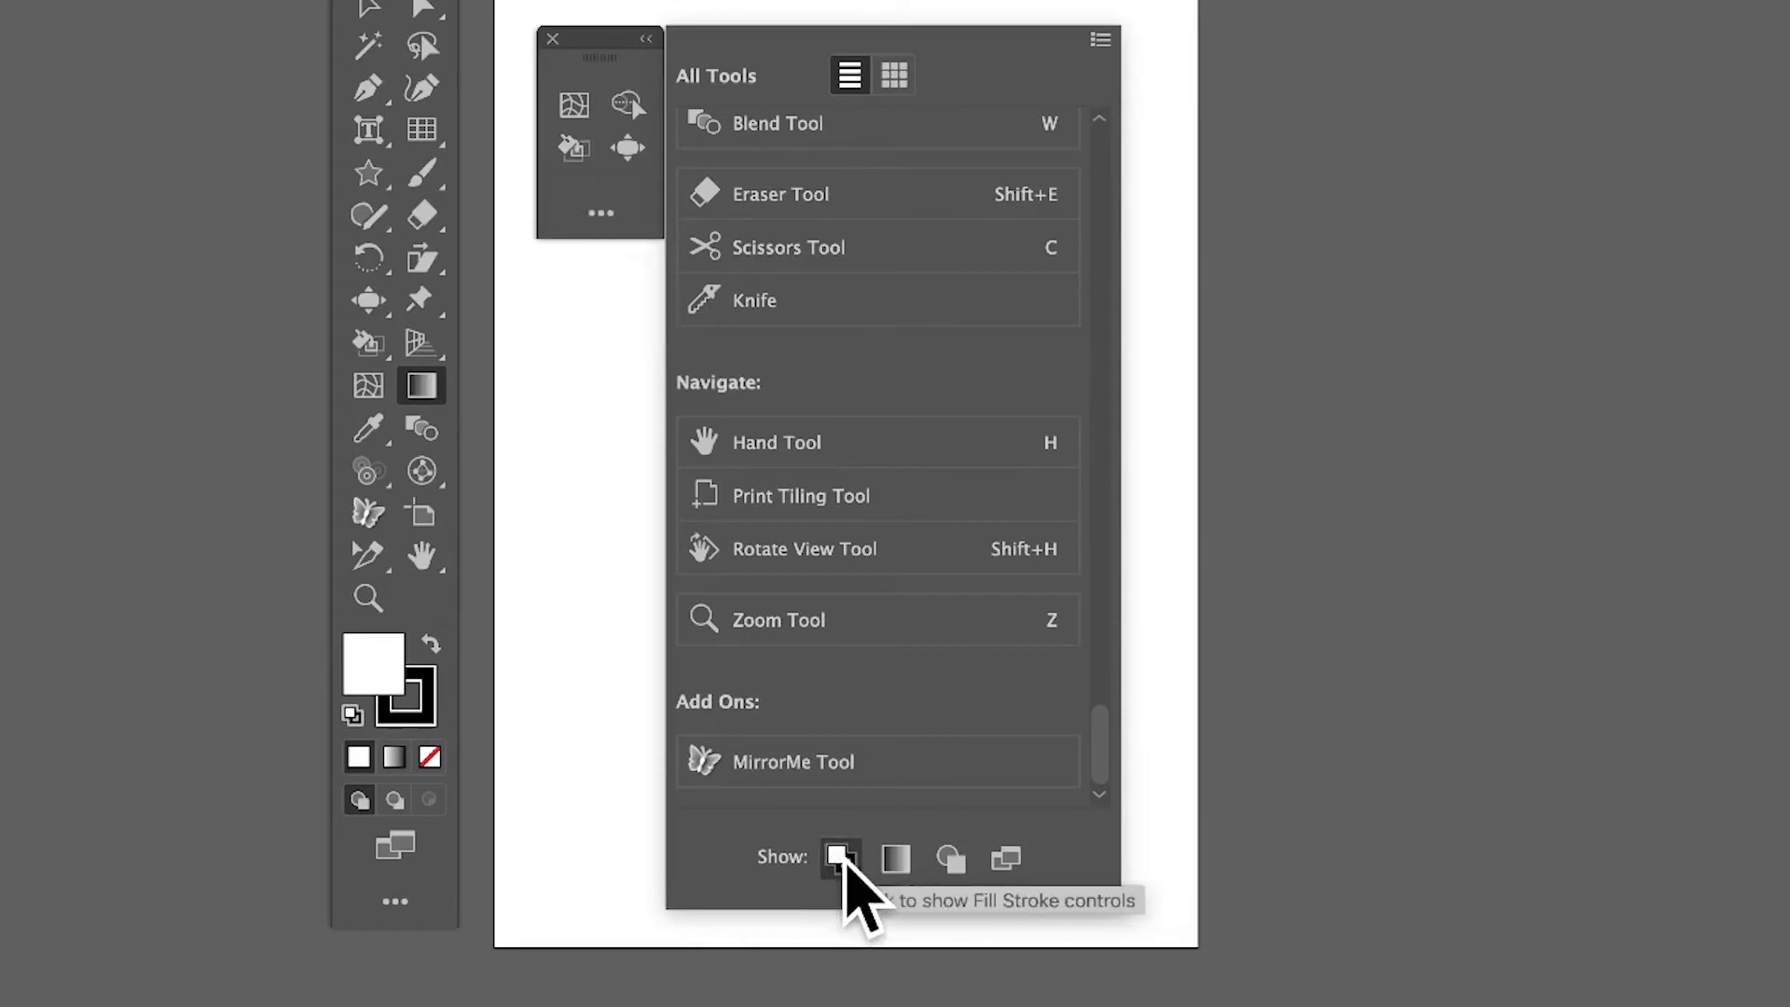
pyautogui.click(897, 858)
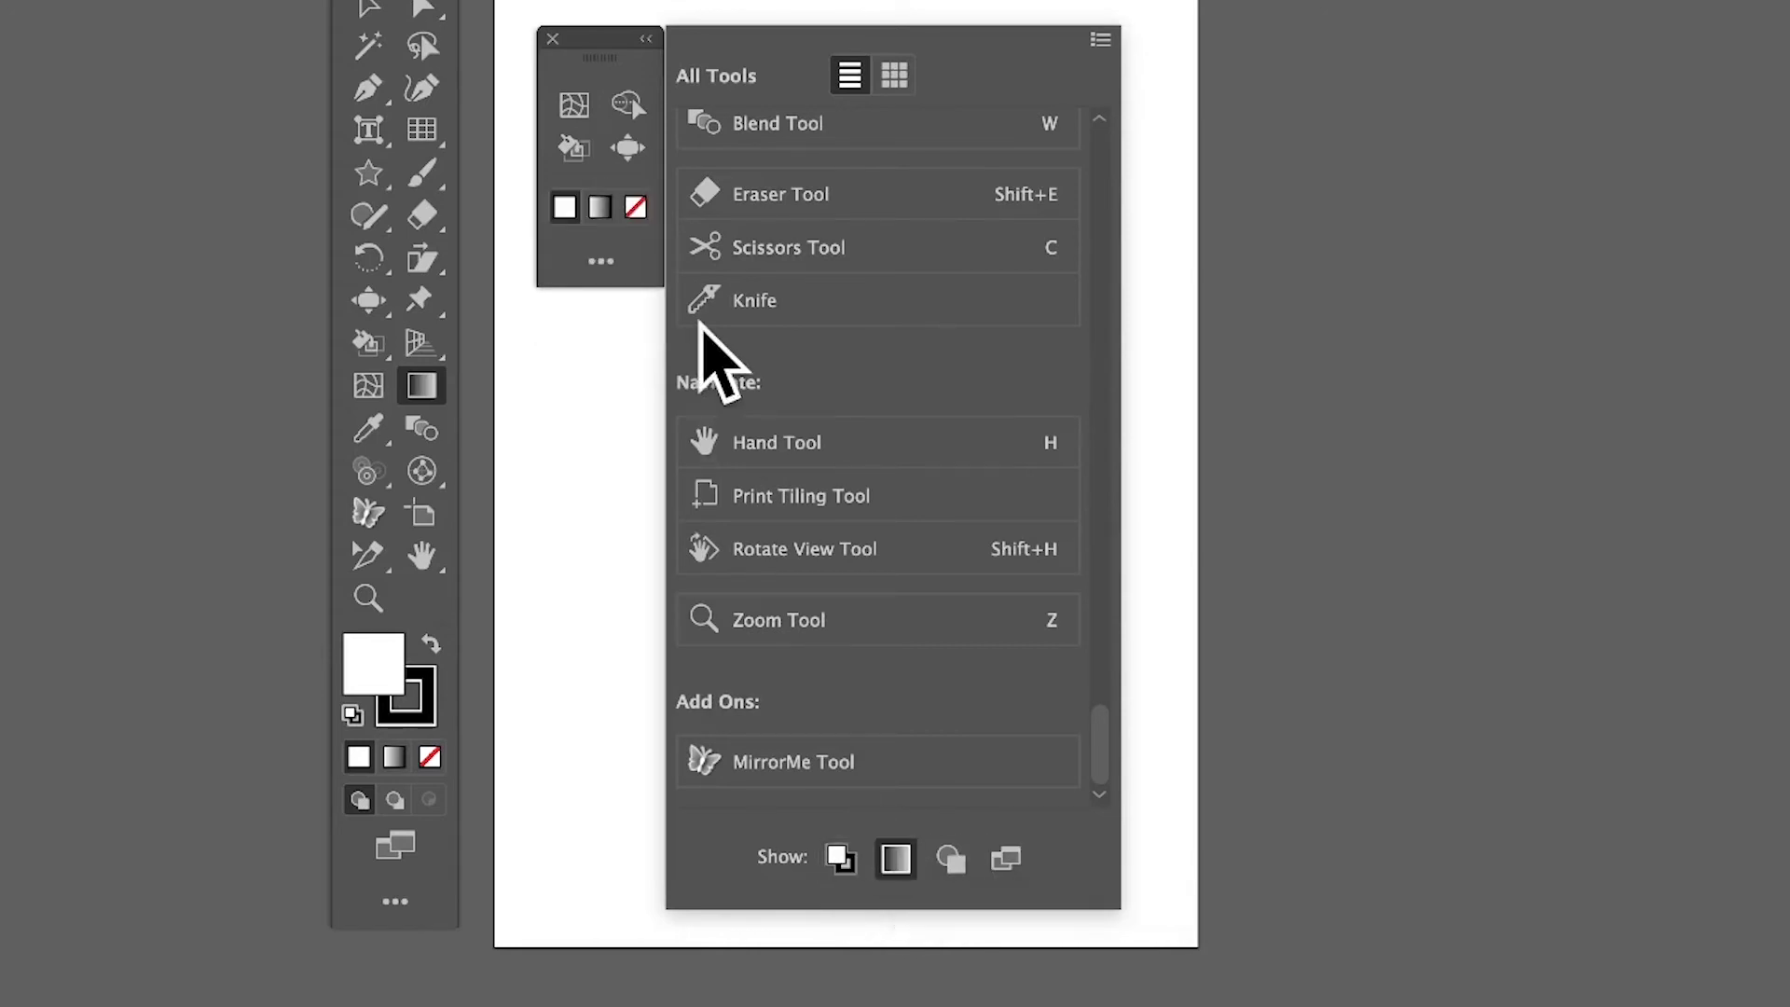
pyautogui.click(900, 858)
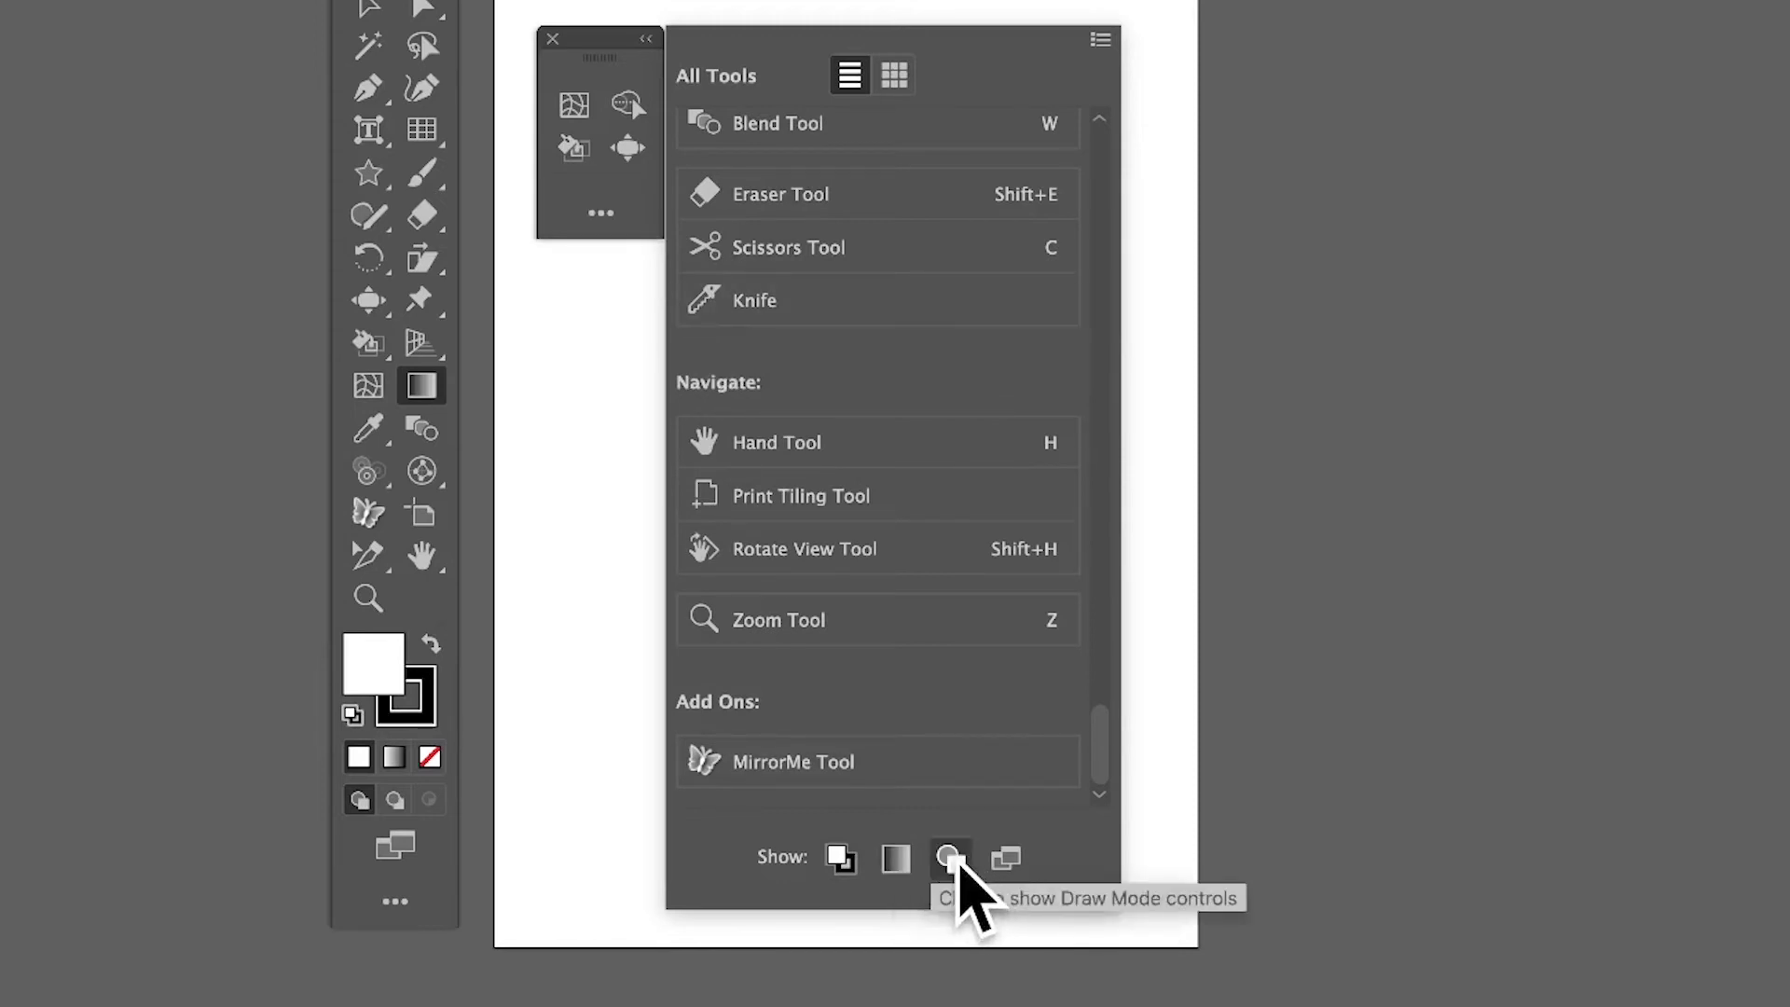
# - Preview the Draw Mode and Screen Mode toggles, then switch Fill/Stroke on
pyautogui.click(953, 859)
pyautogui.click(953, 859)
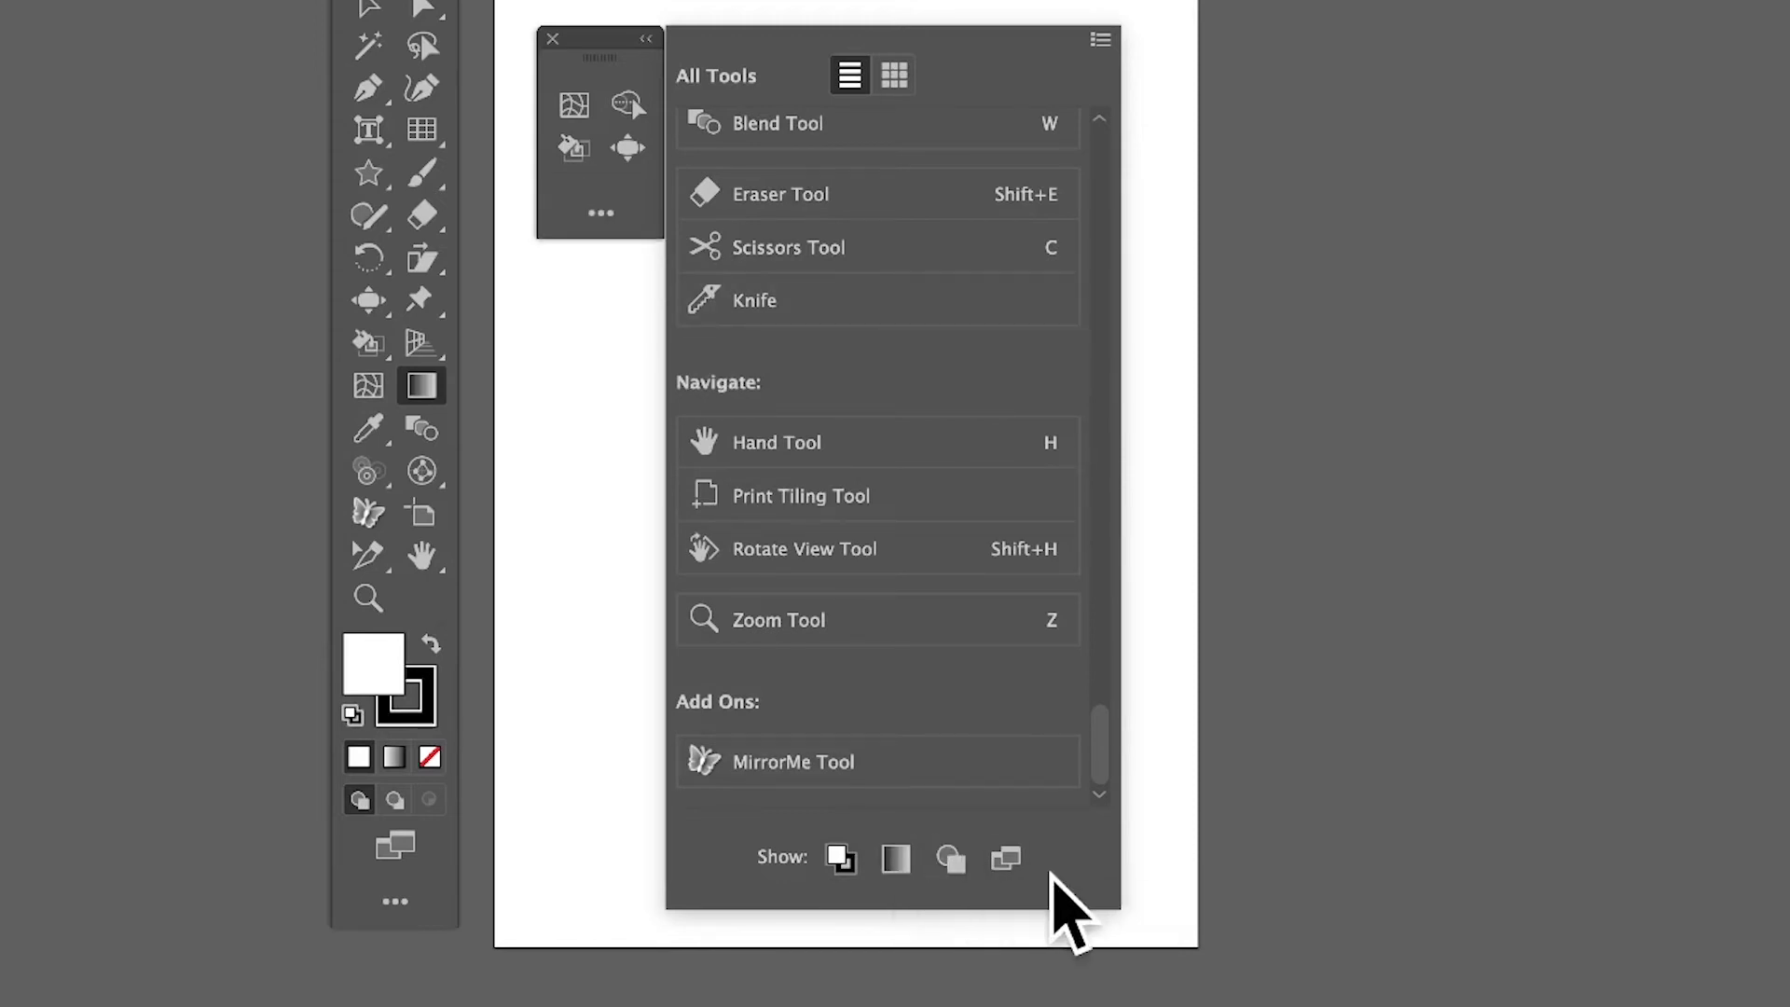
pyautogui.click(1007, 859)
pyautogui.click(1008, 859)
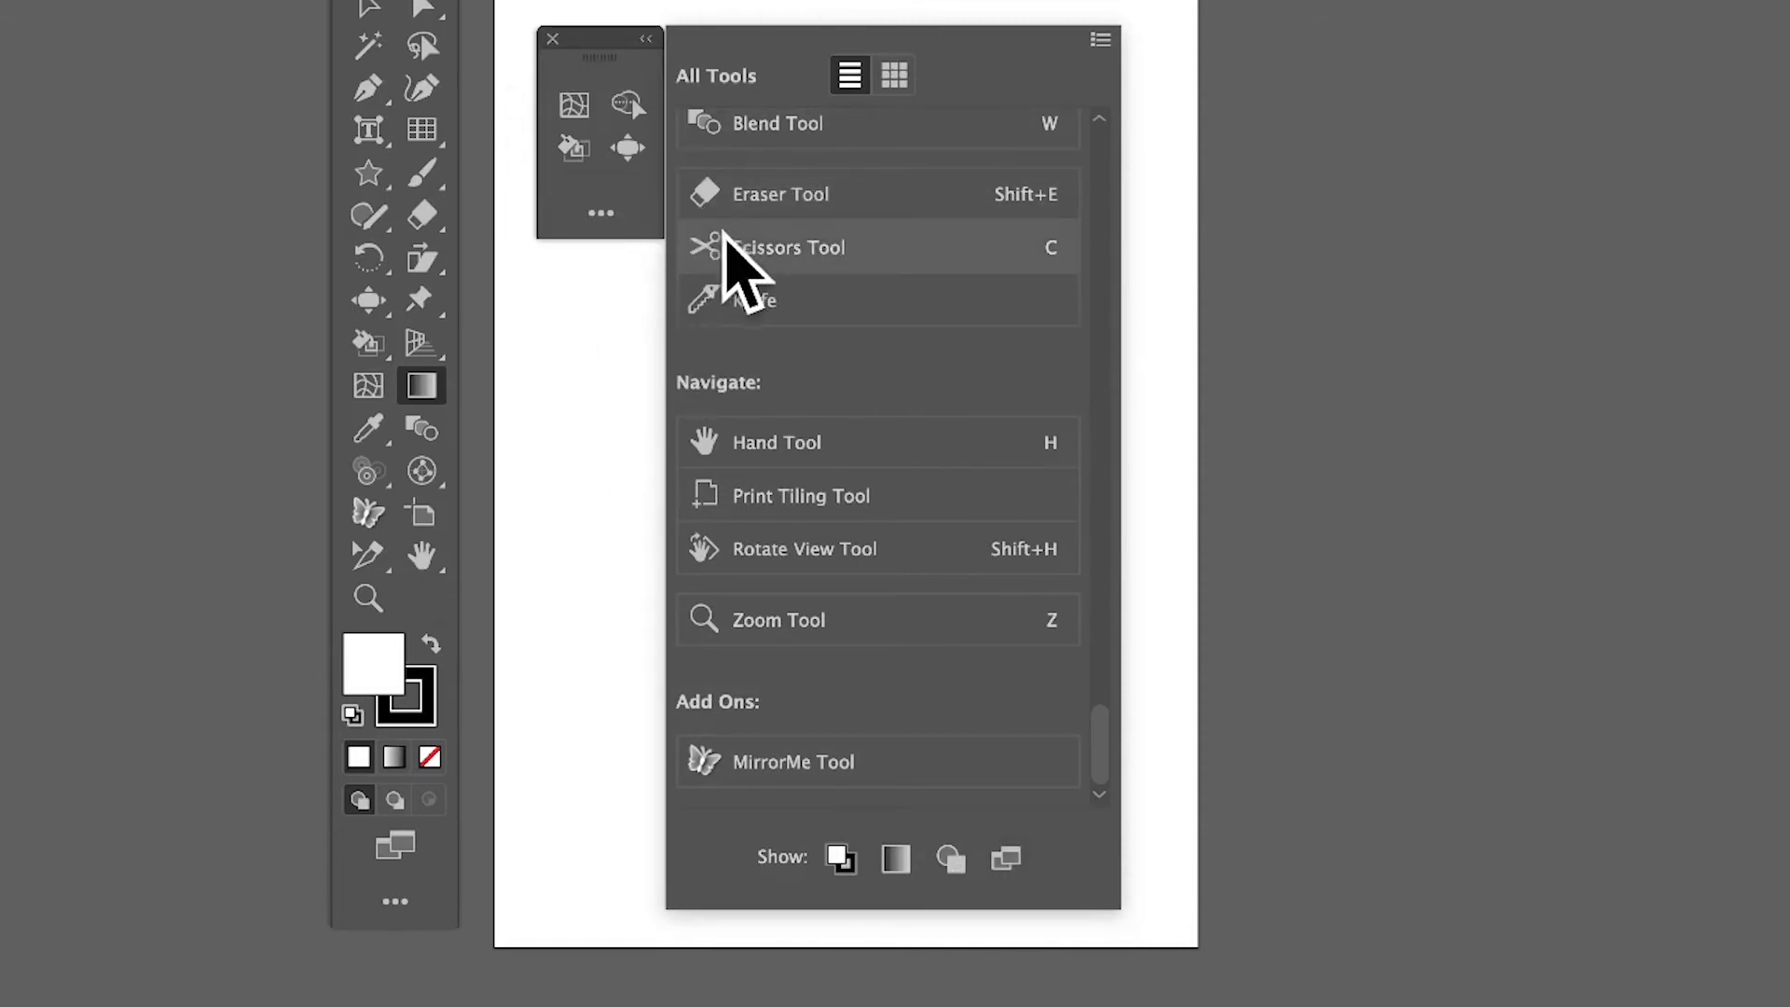
pyautogui.click(839, 858)
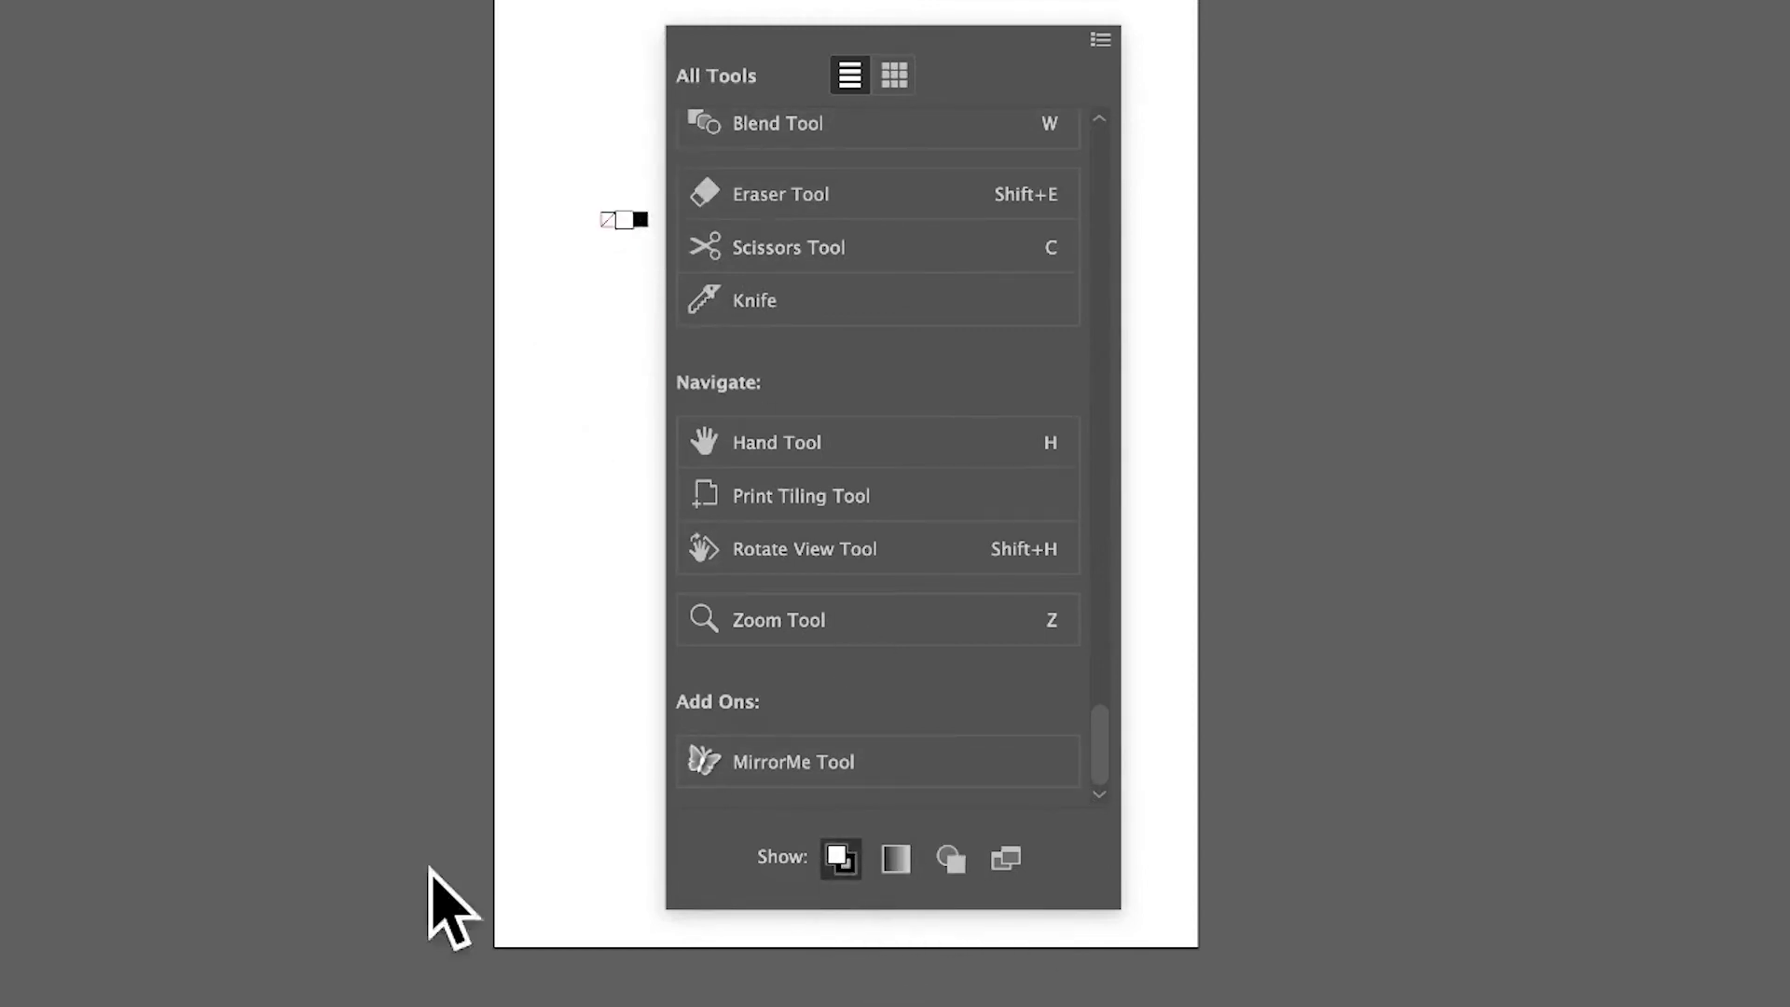
# - Create a second custom toolbar with its default name from the toolbar options
pyautogui.click(379, 662)
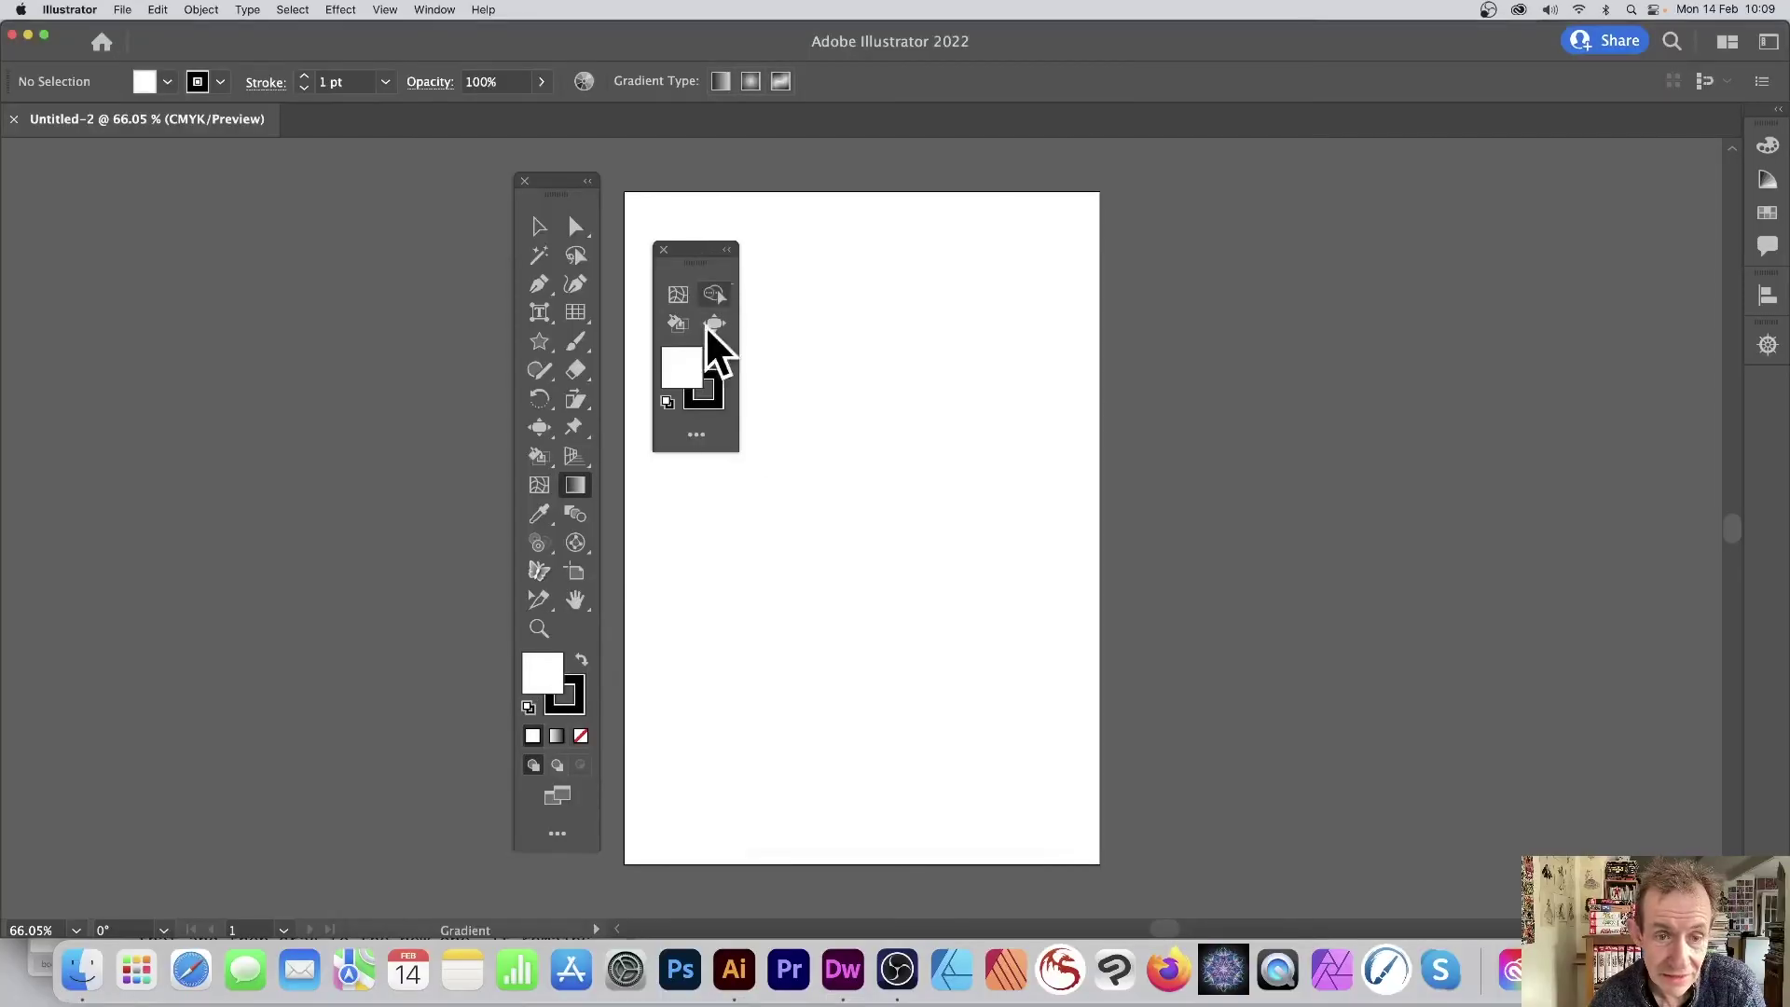
pyautogui.click(704, 436)
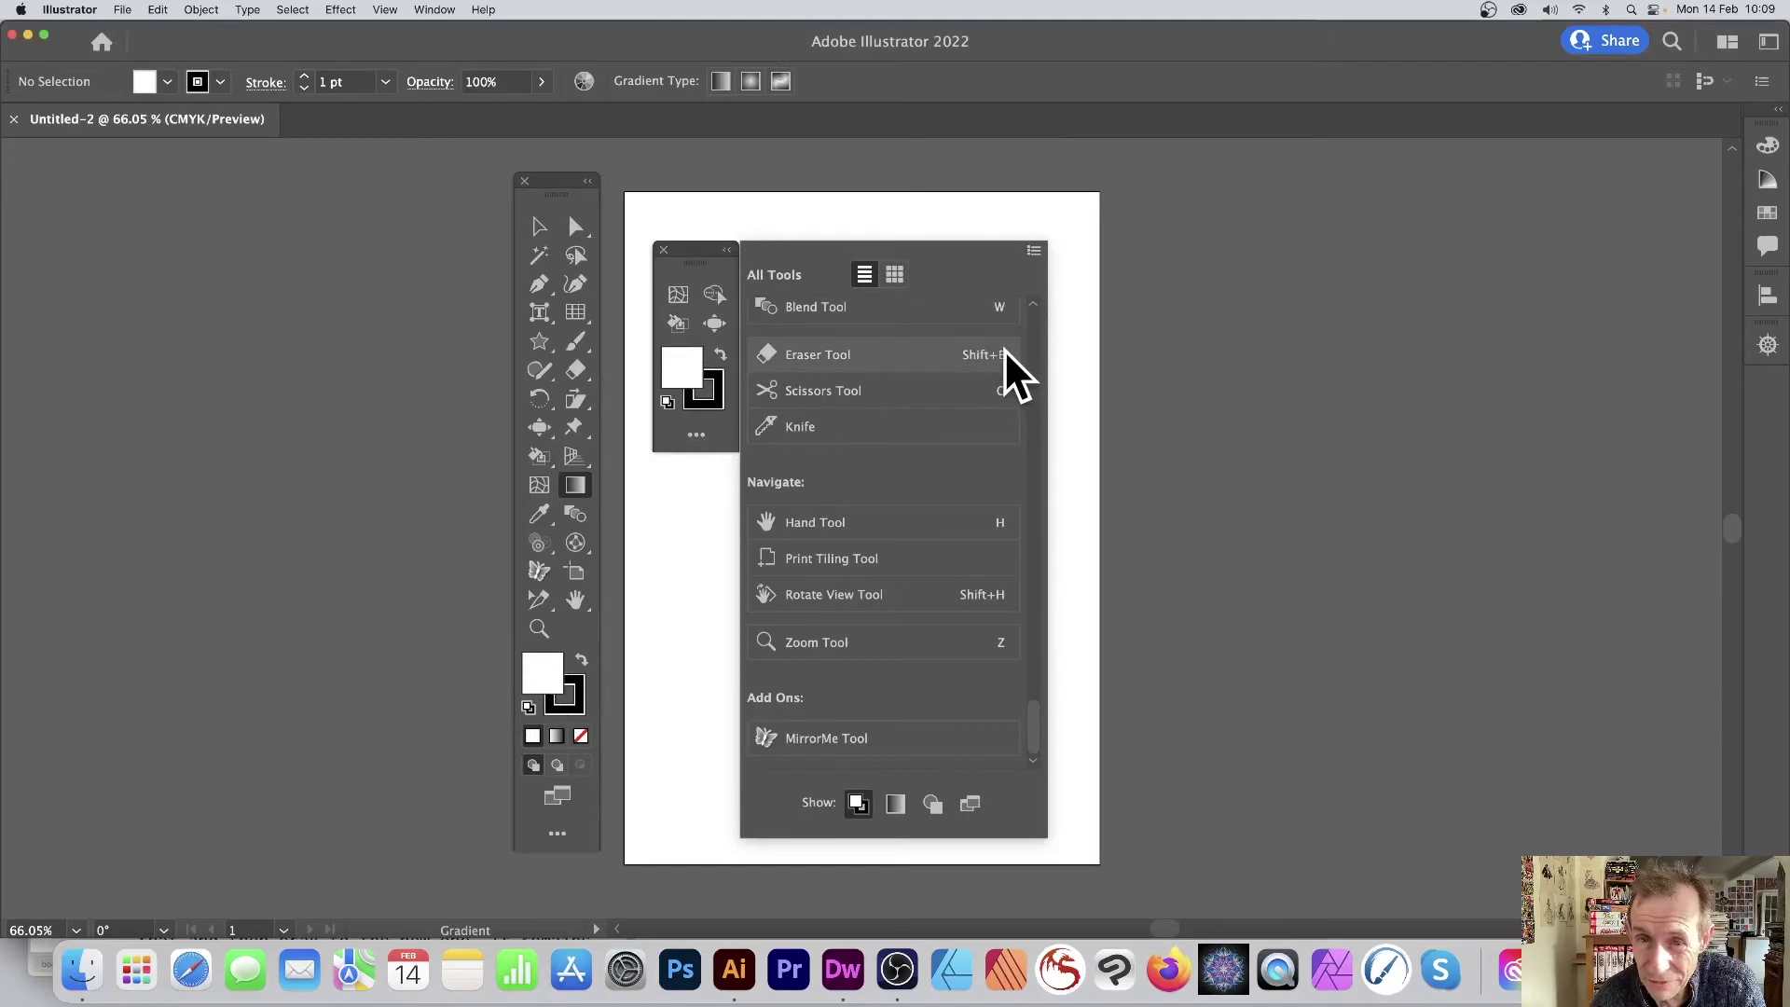
pyautogui.click(1034, 253)
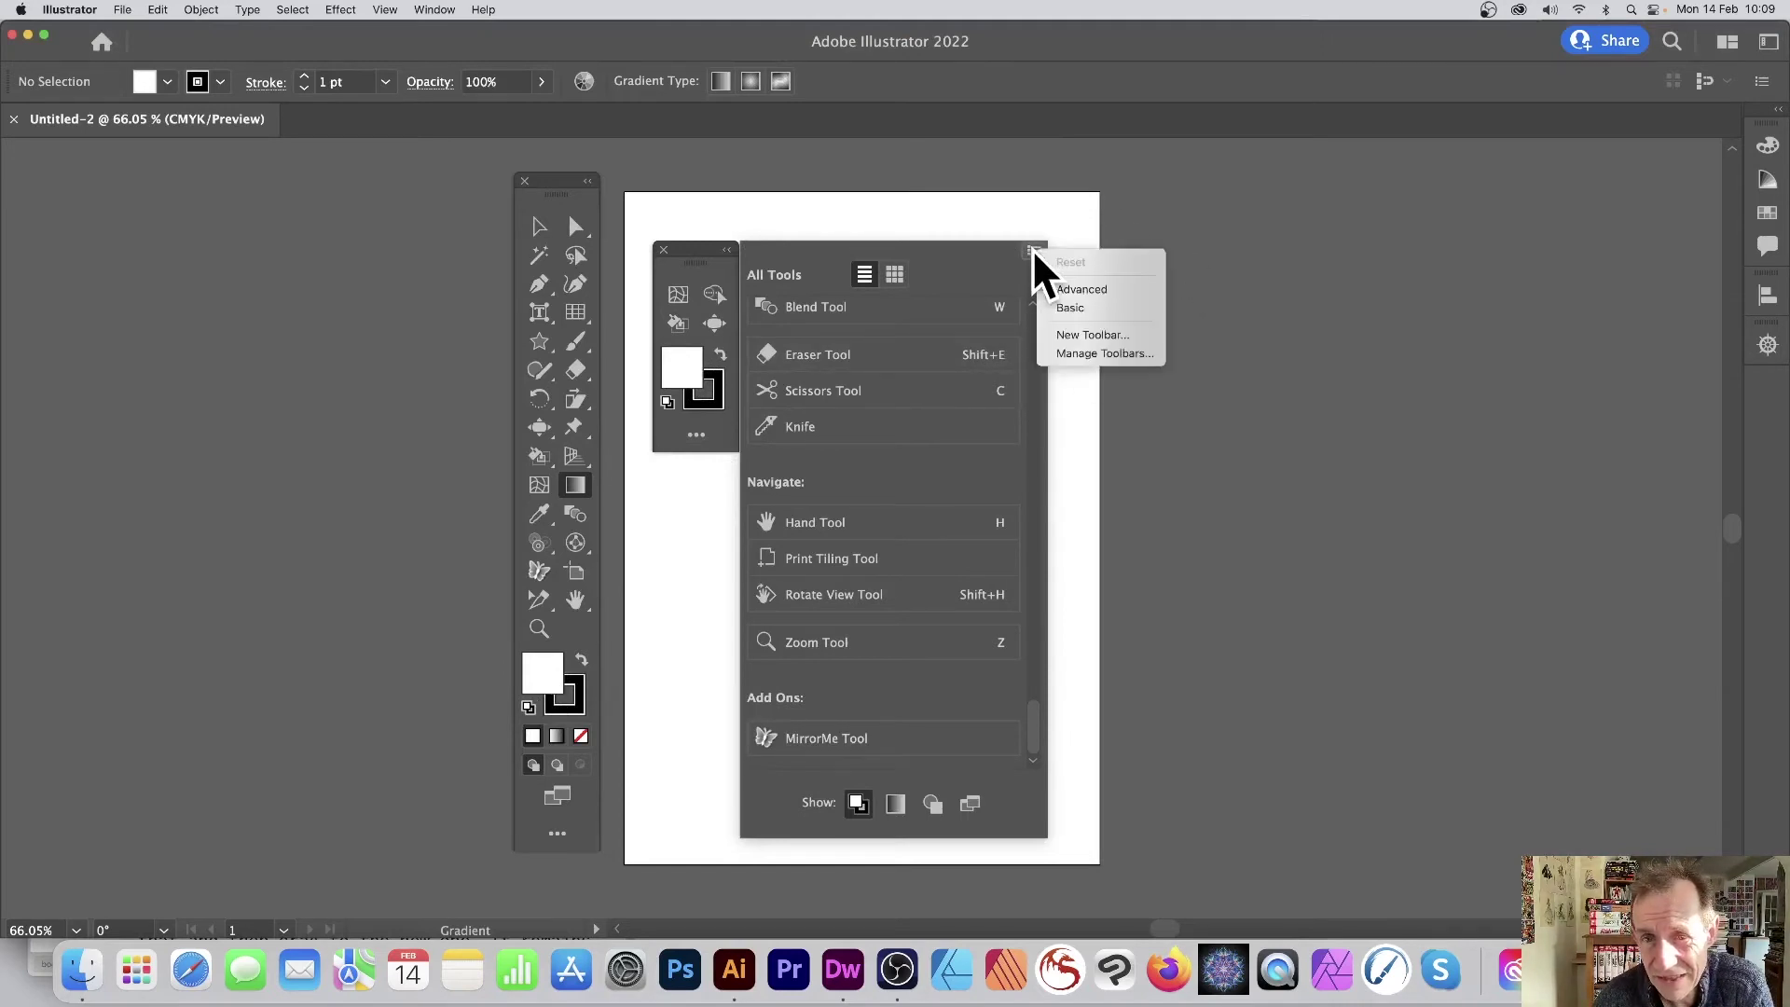
pyautogui.click(1077, 338)
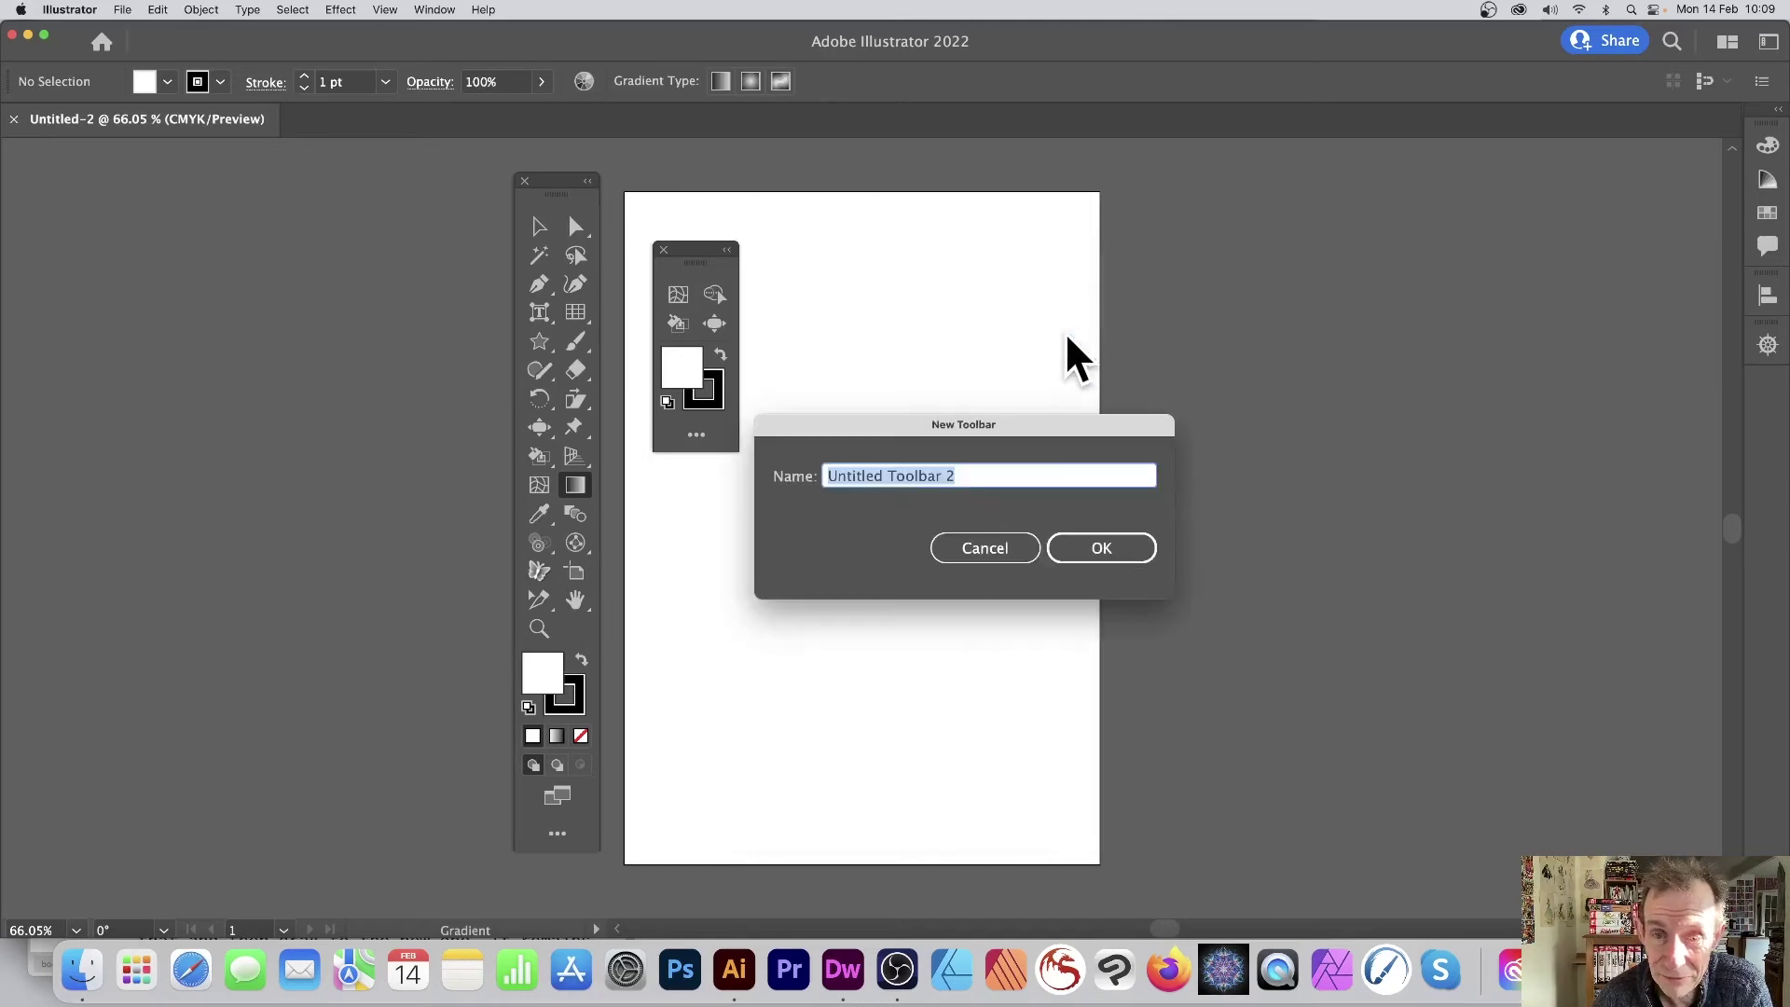
pyautogui.click(1106, 549)
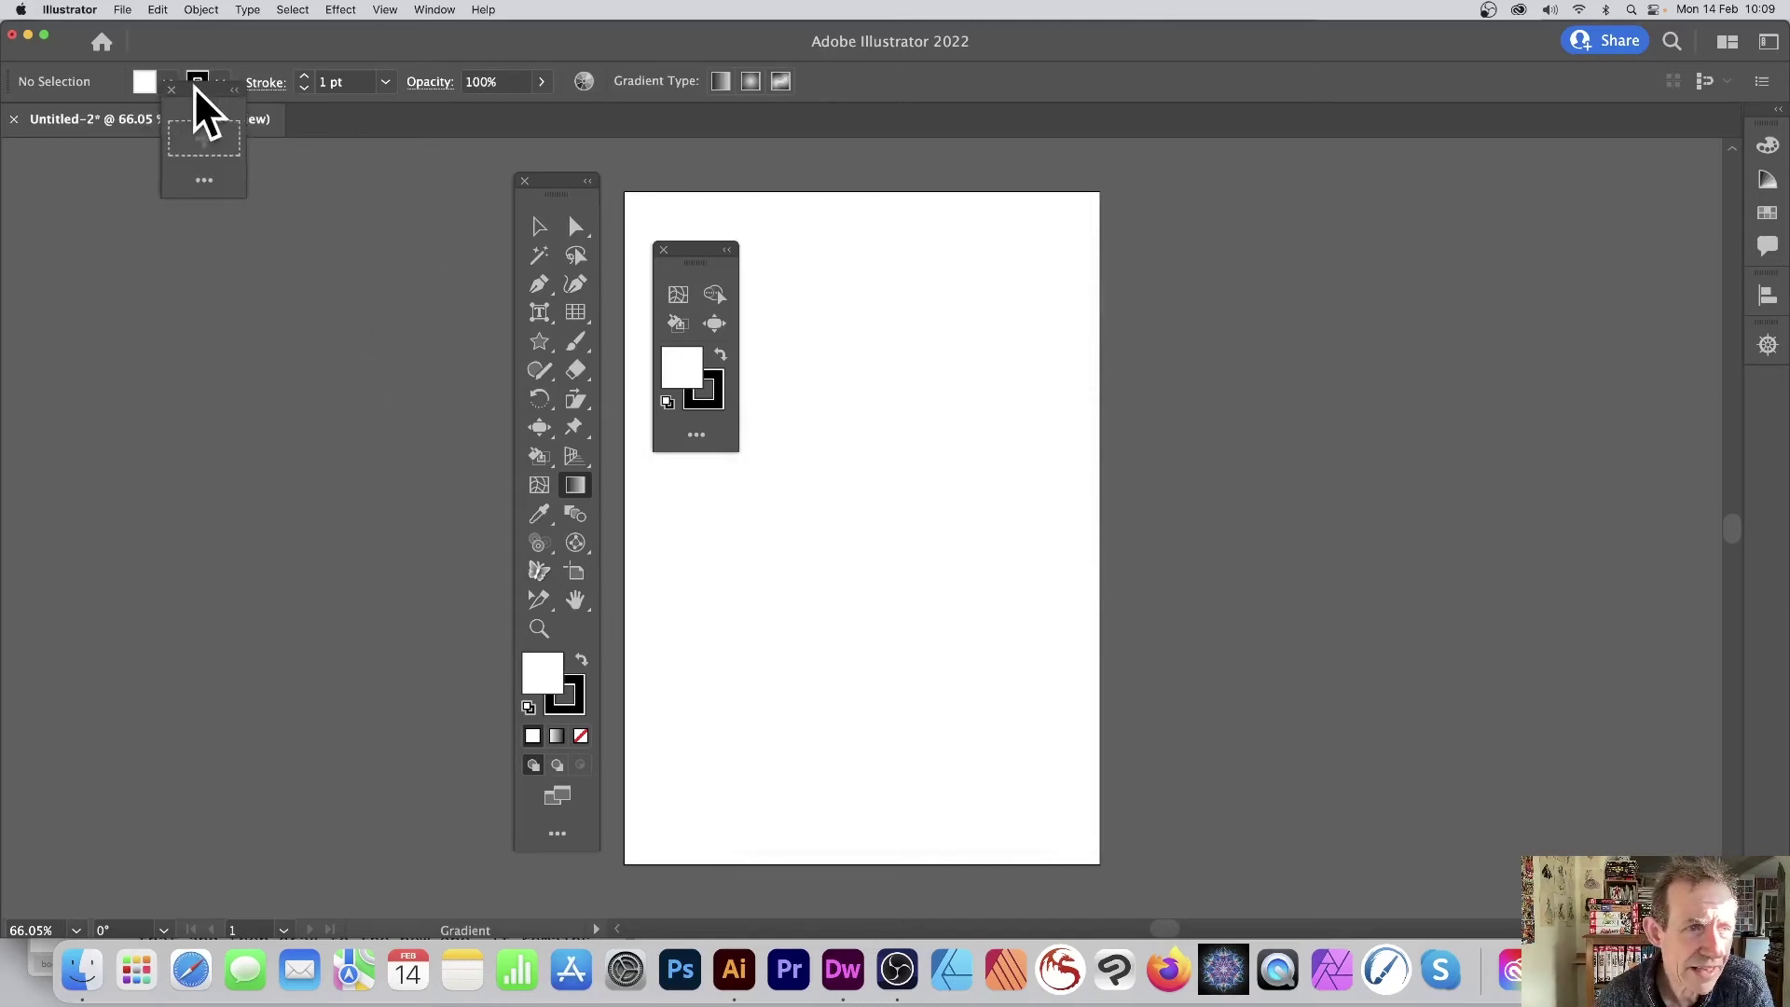
# - Place the new toolbar beside the first and add the Scissors and Flare tools
pyautogui.moveTo(200, 110); pyautogui.dragTo(793, 265)
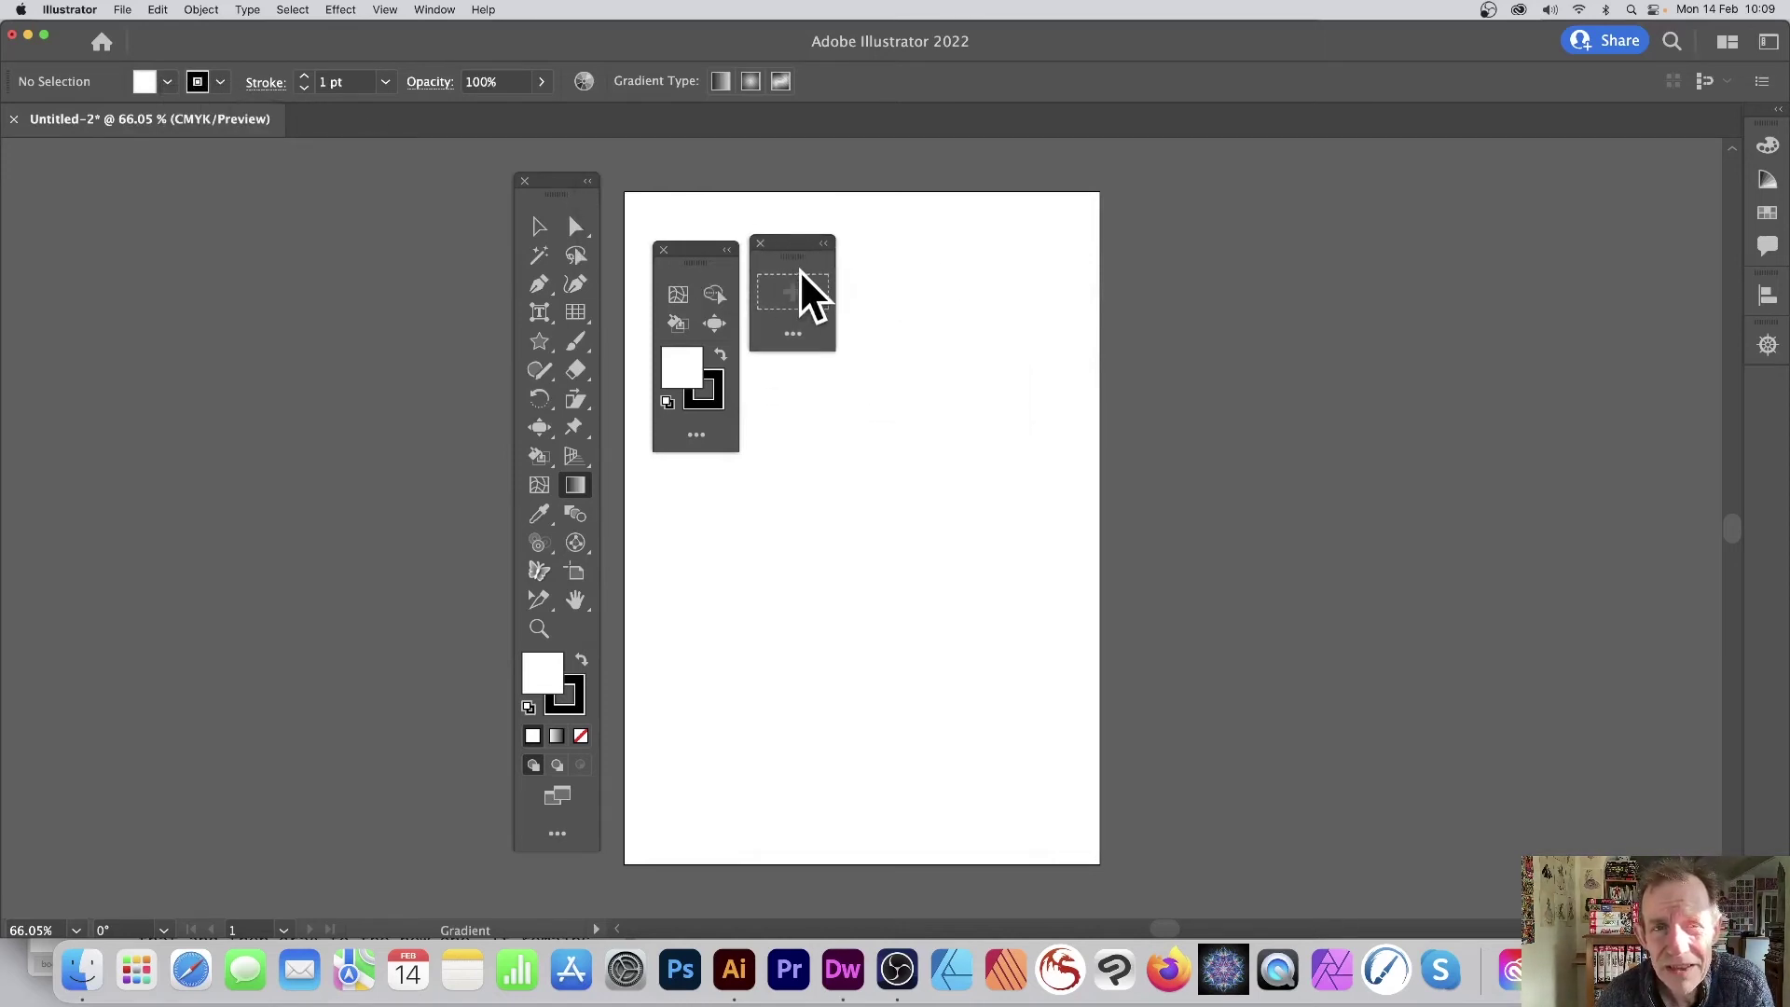
pyautogui.click(792, 334)
pyautogui.moveTo(915, 399); pyautogui.dragTo(791, 294)
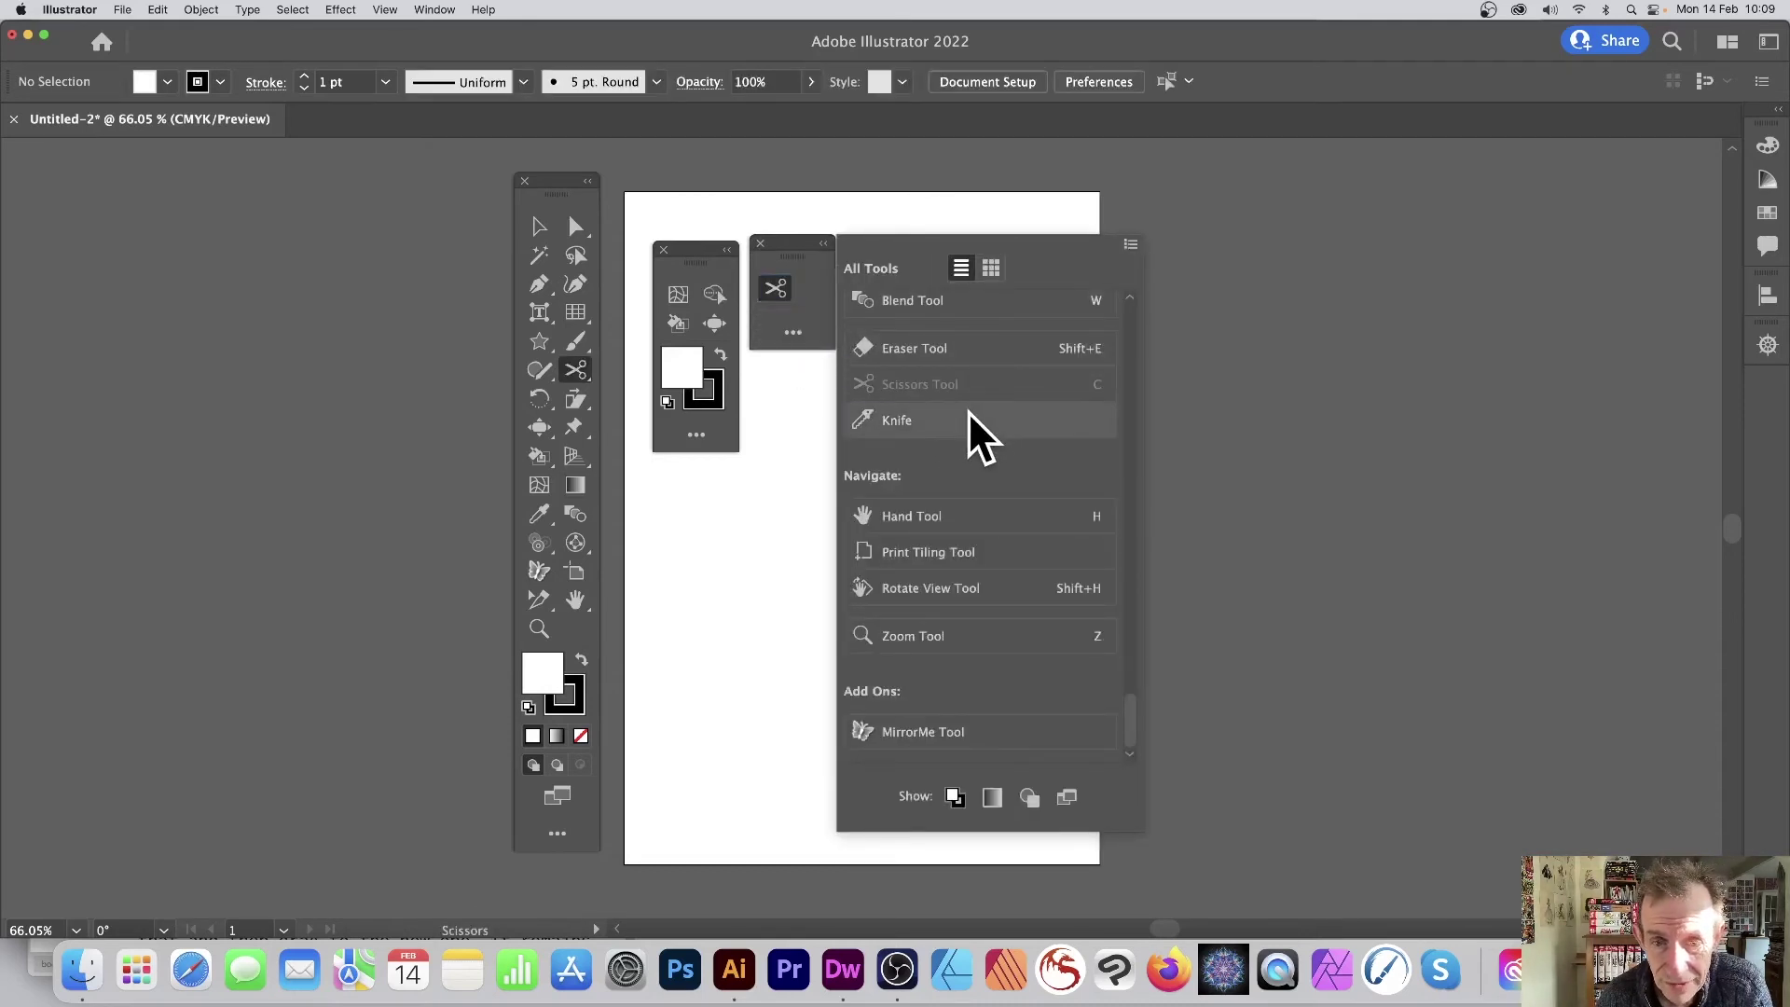
pyautogui.scroll(15, 969, 413)
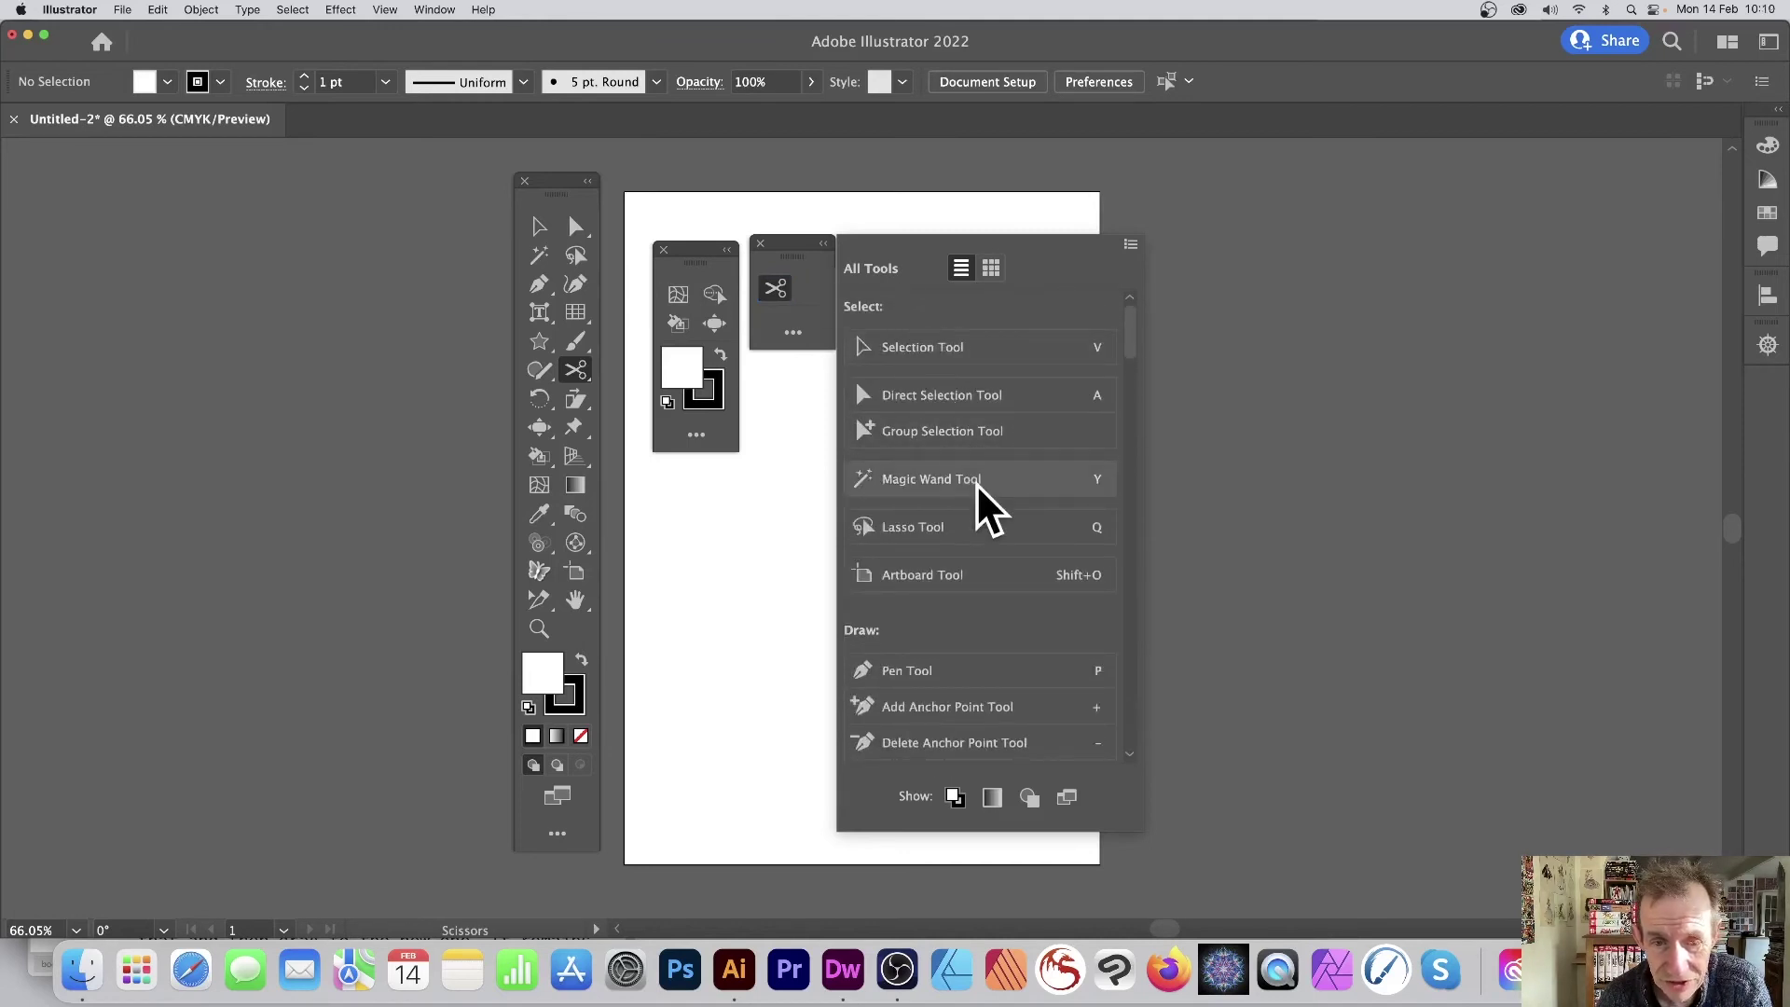
pyautogui.scroll(-5, 983, 504)
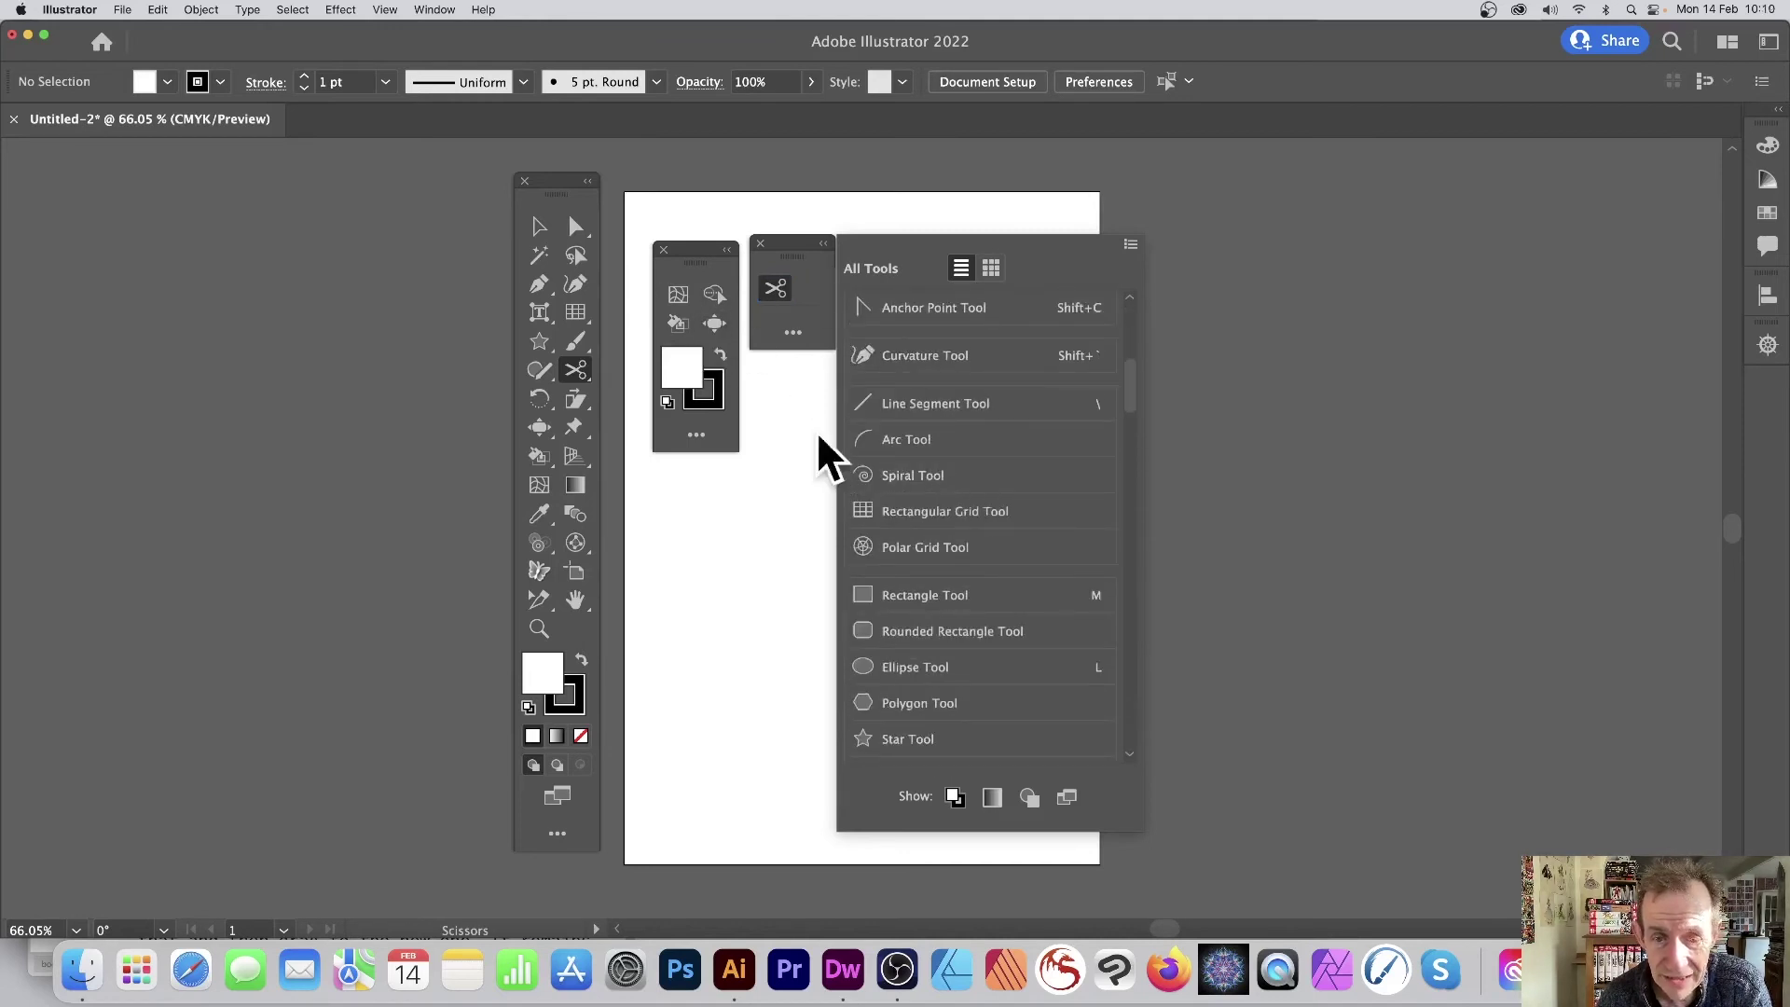
pyautogui.scroll(-4, 956, 518)
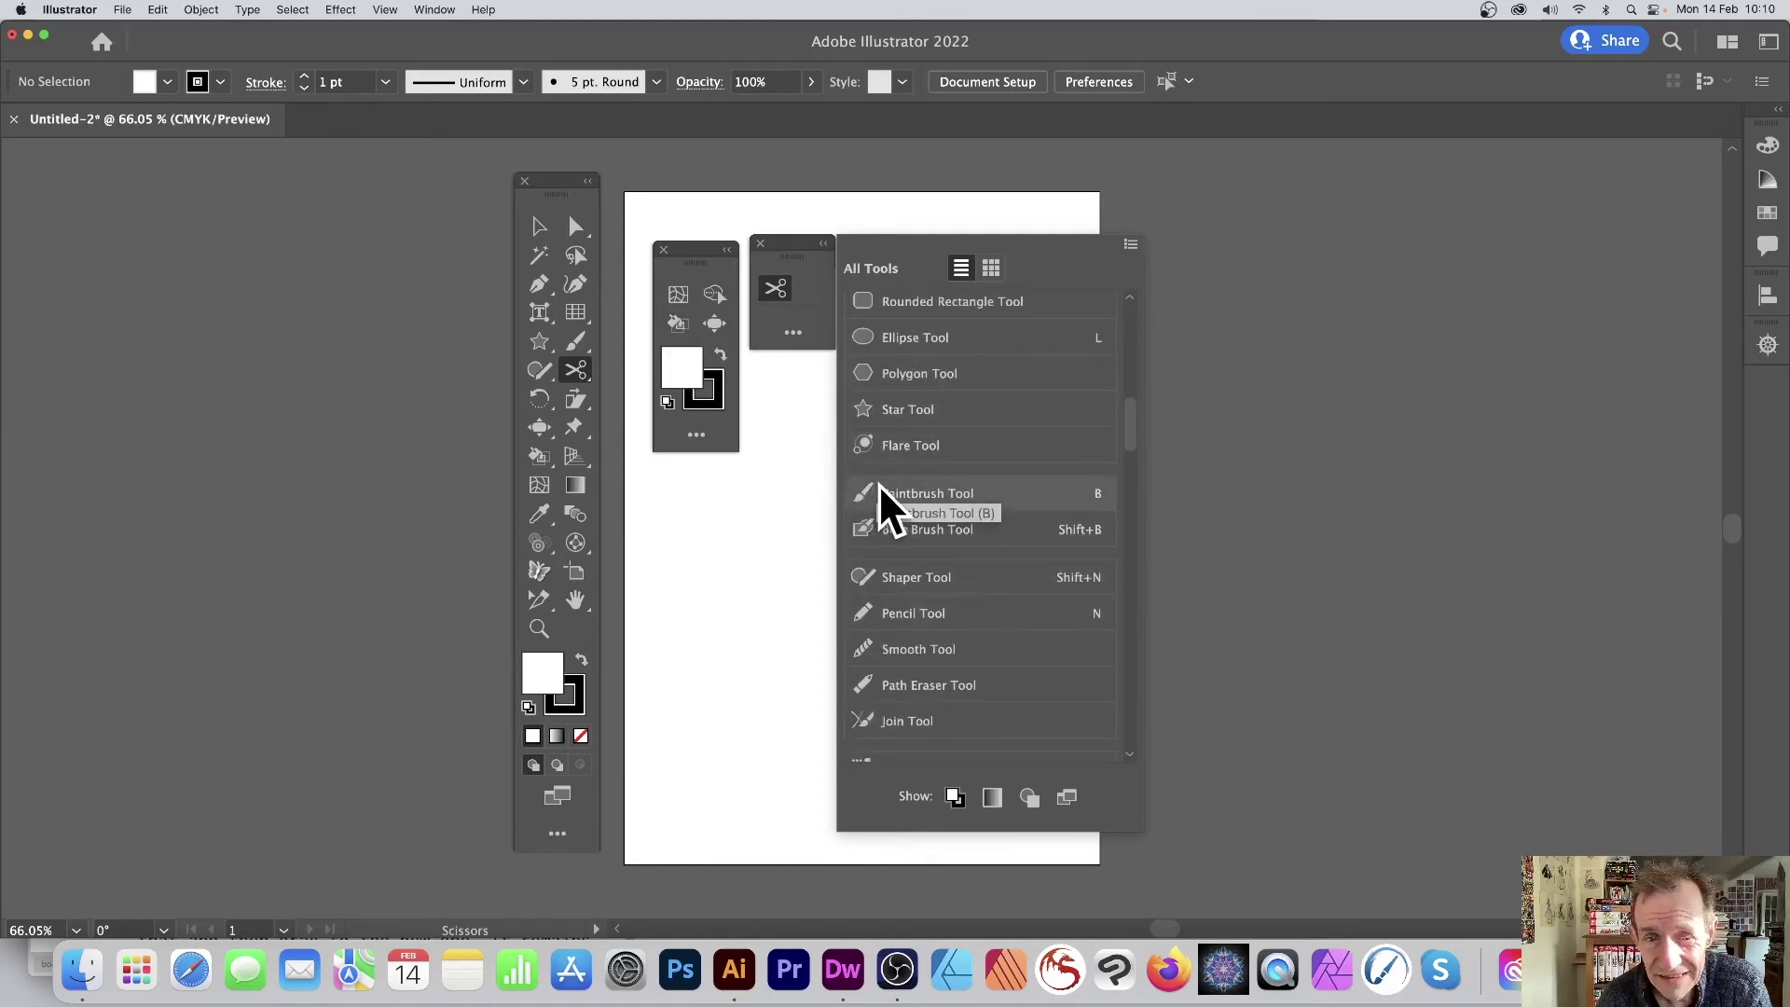
pyautogui.moveTo(891, 449); pyautogui.dragTo(816, 289)
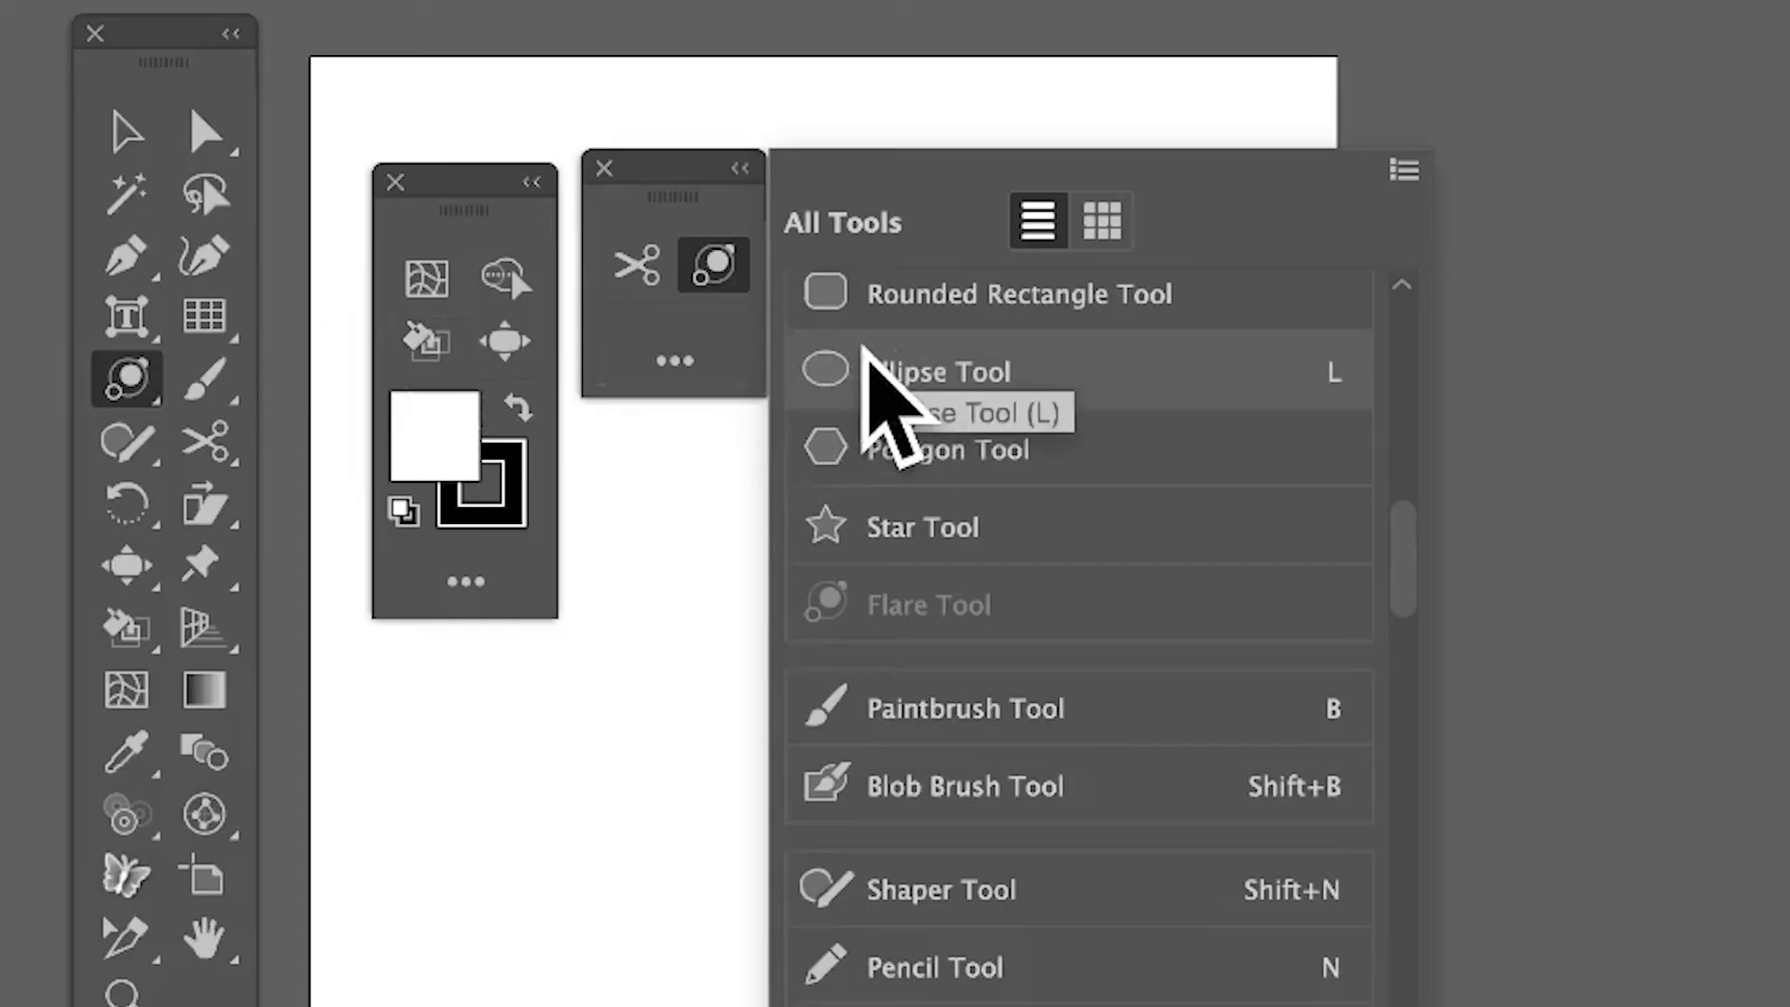
# - Close the full tool list and open Window > Toolbars > Manage Toolbars
pyautogui.click(1406, 172)
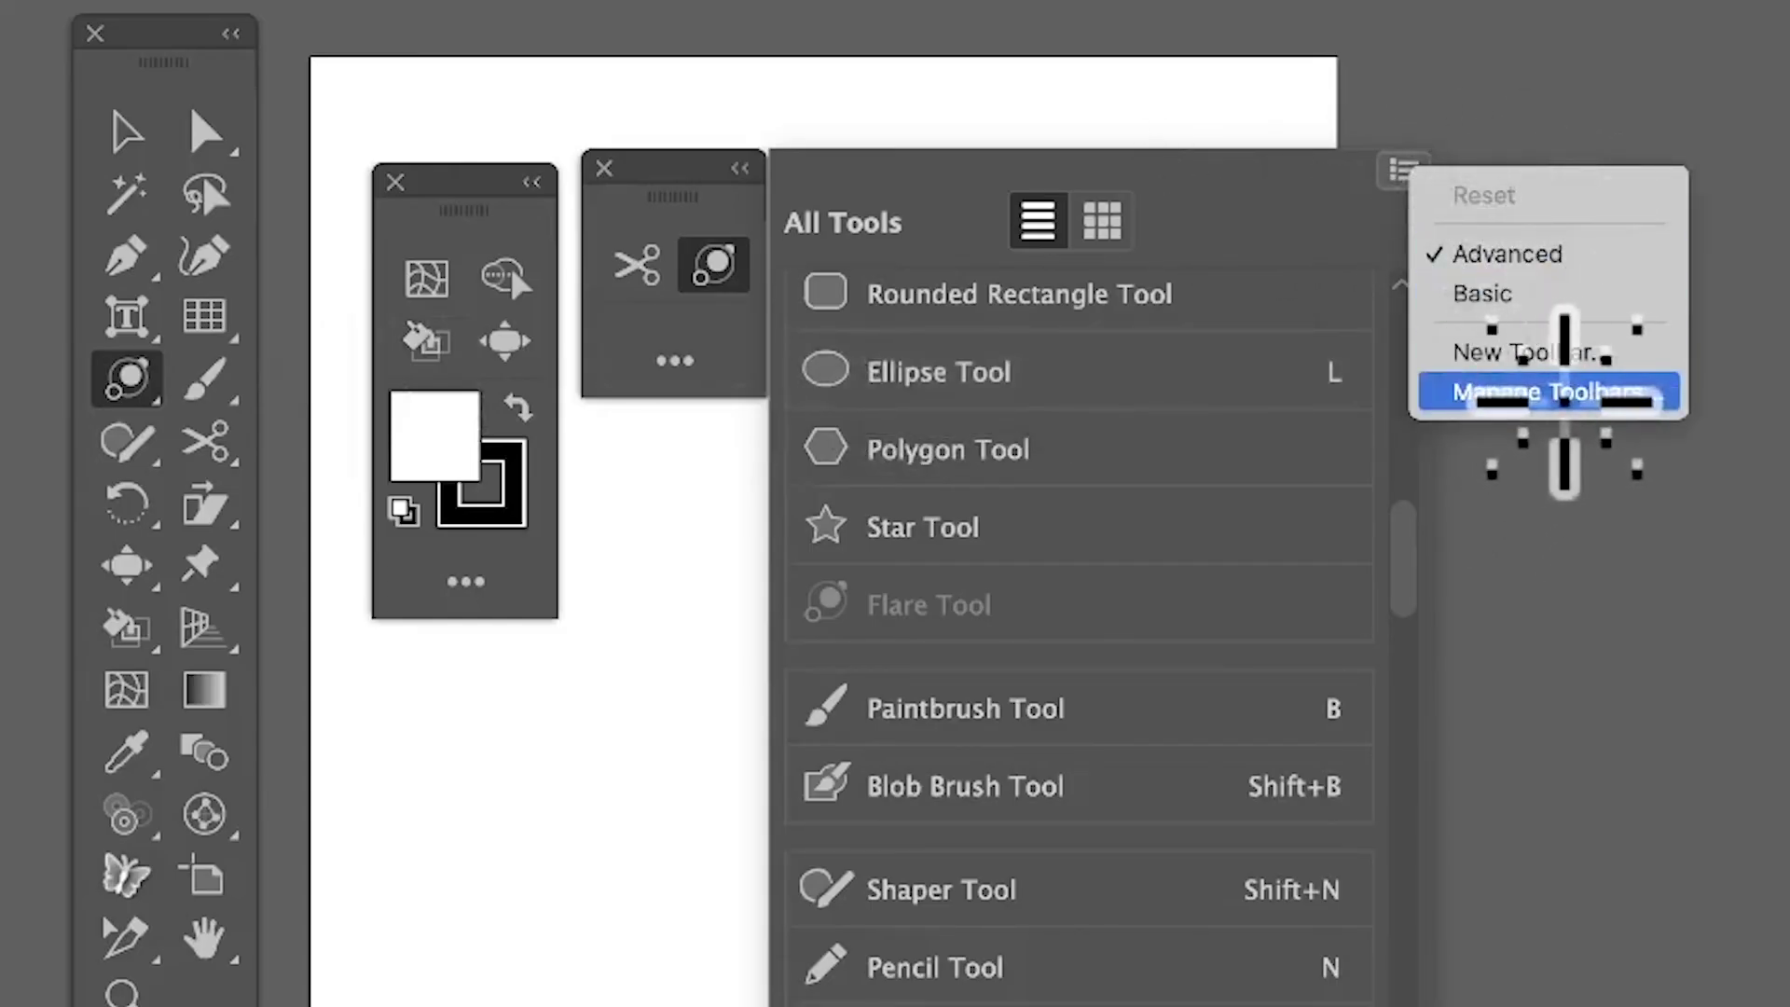
pyautogui.click(0, 0)
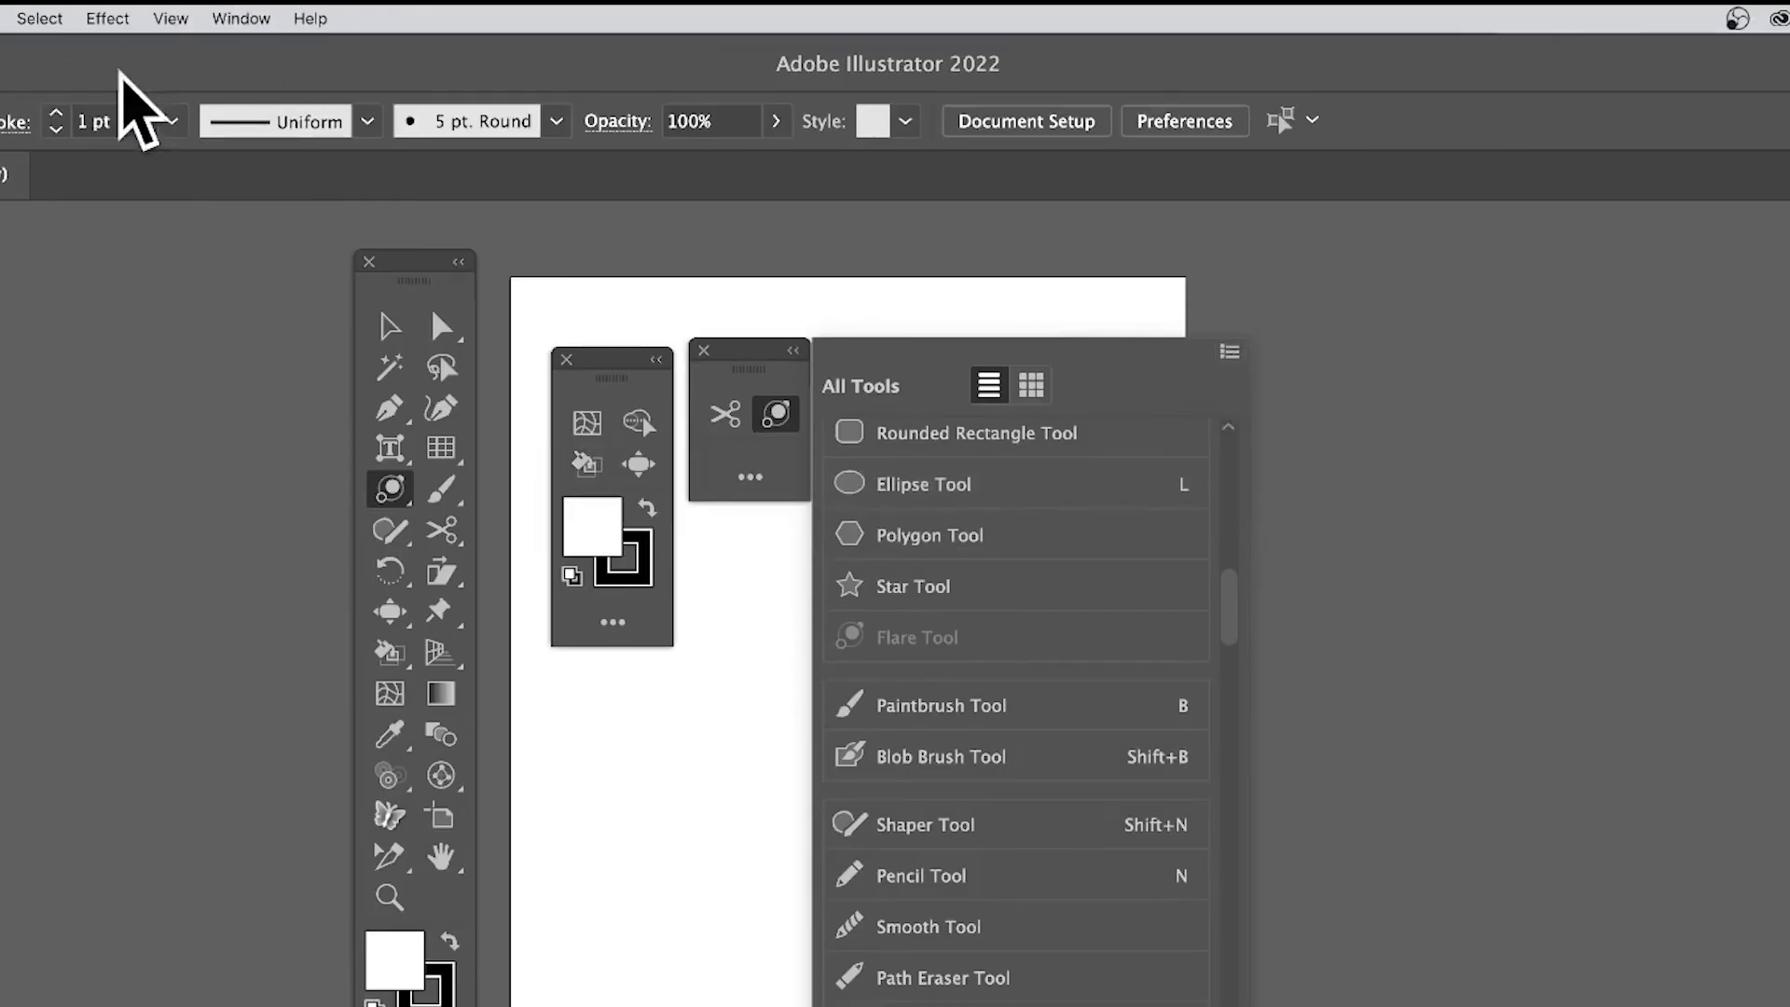
pyautogui.click(240, 18)
pyautogui.click(1035, 418)
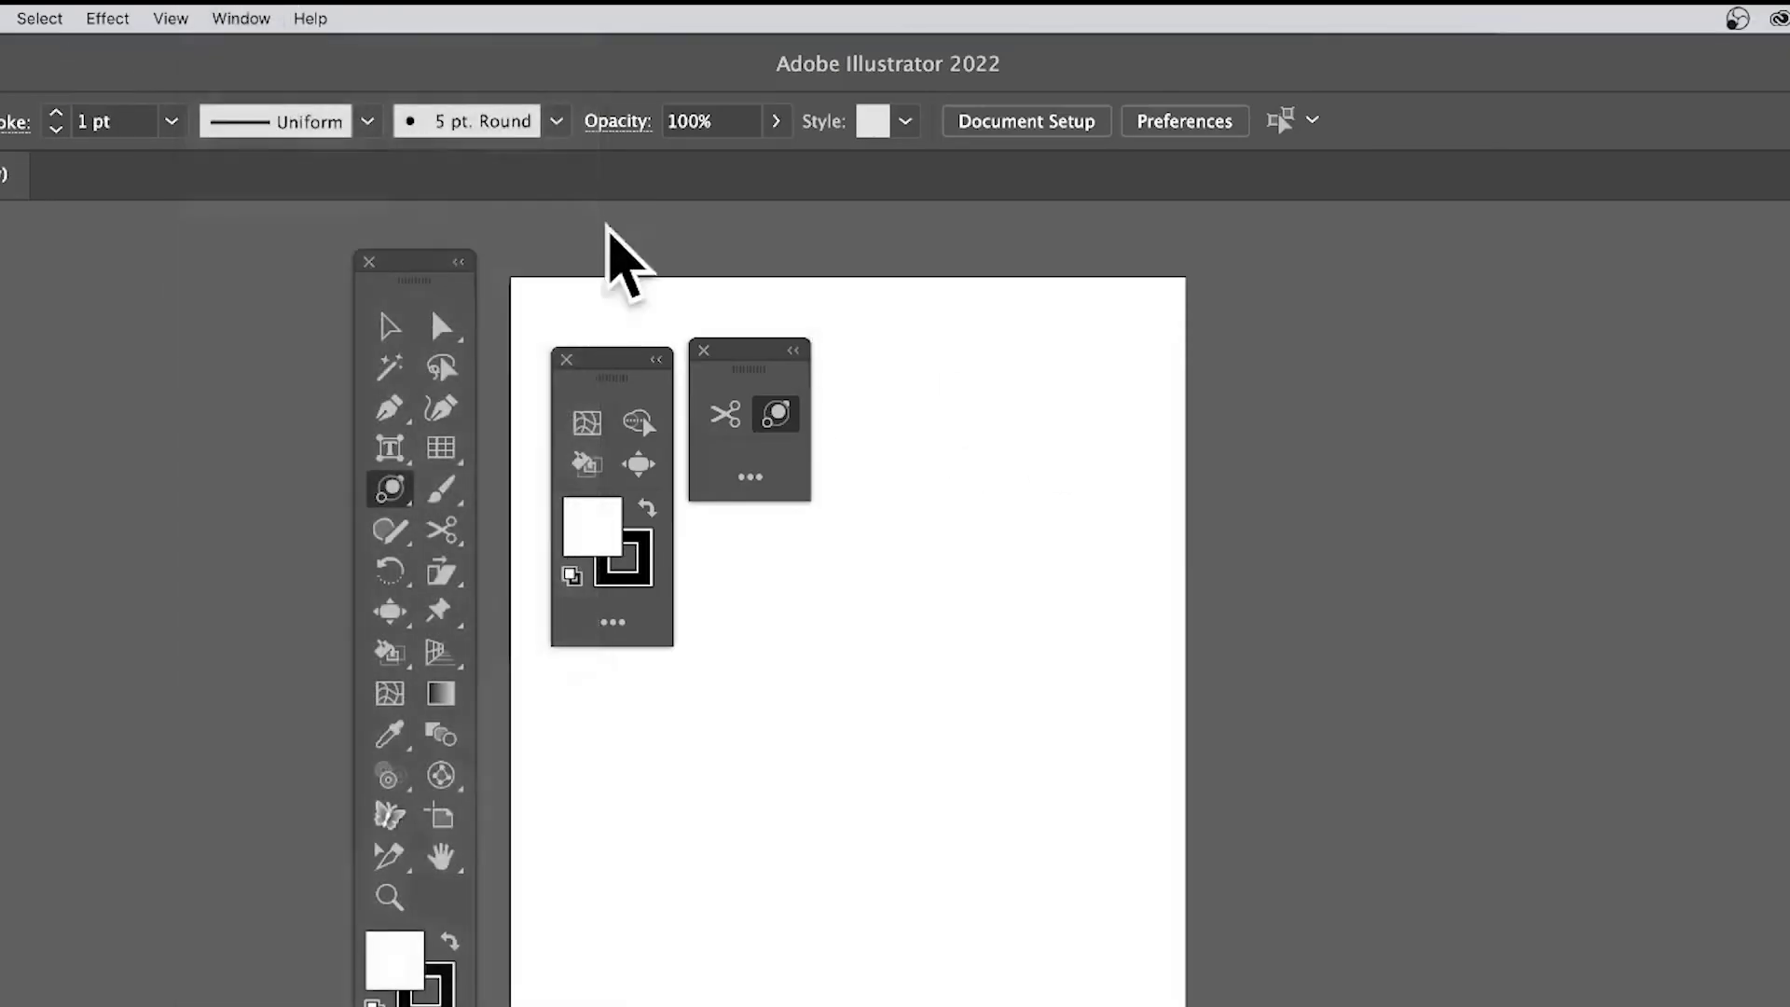
pyautogui.click(261, 18)
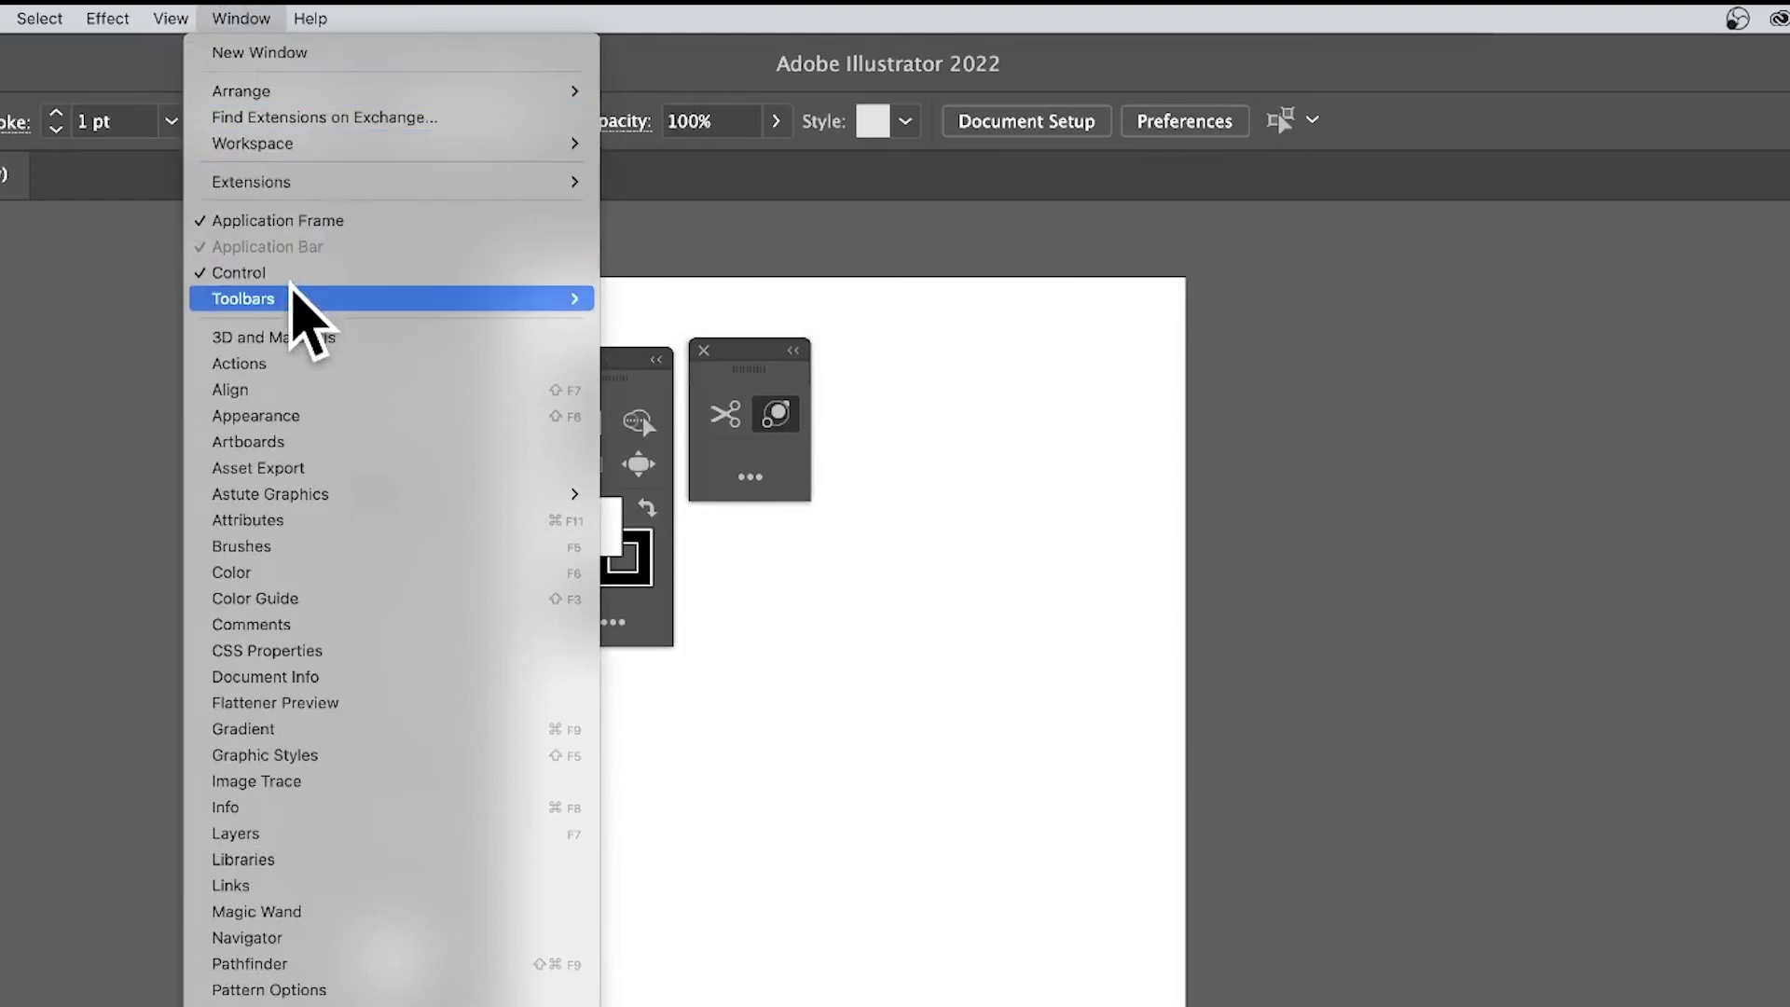
pyautogui.moveTo(297, 300)
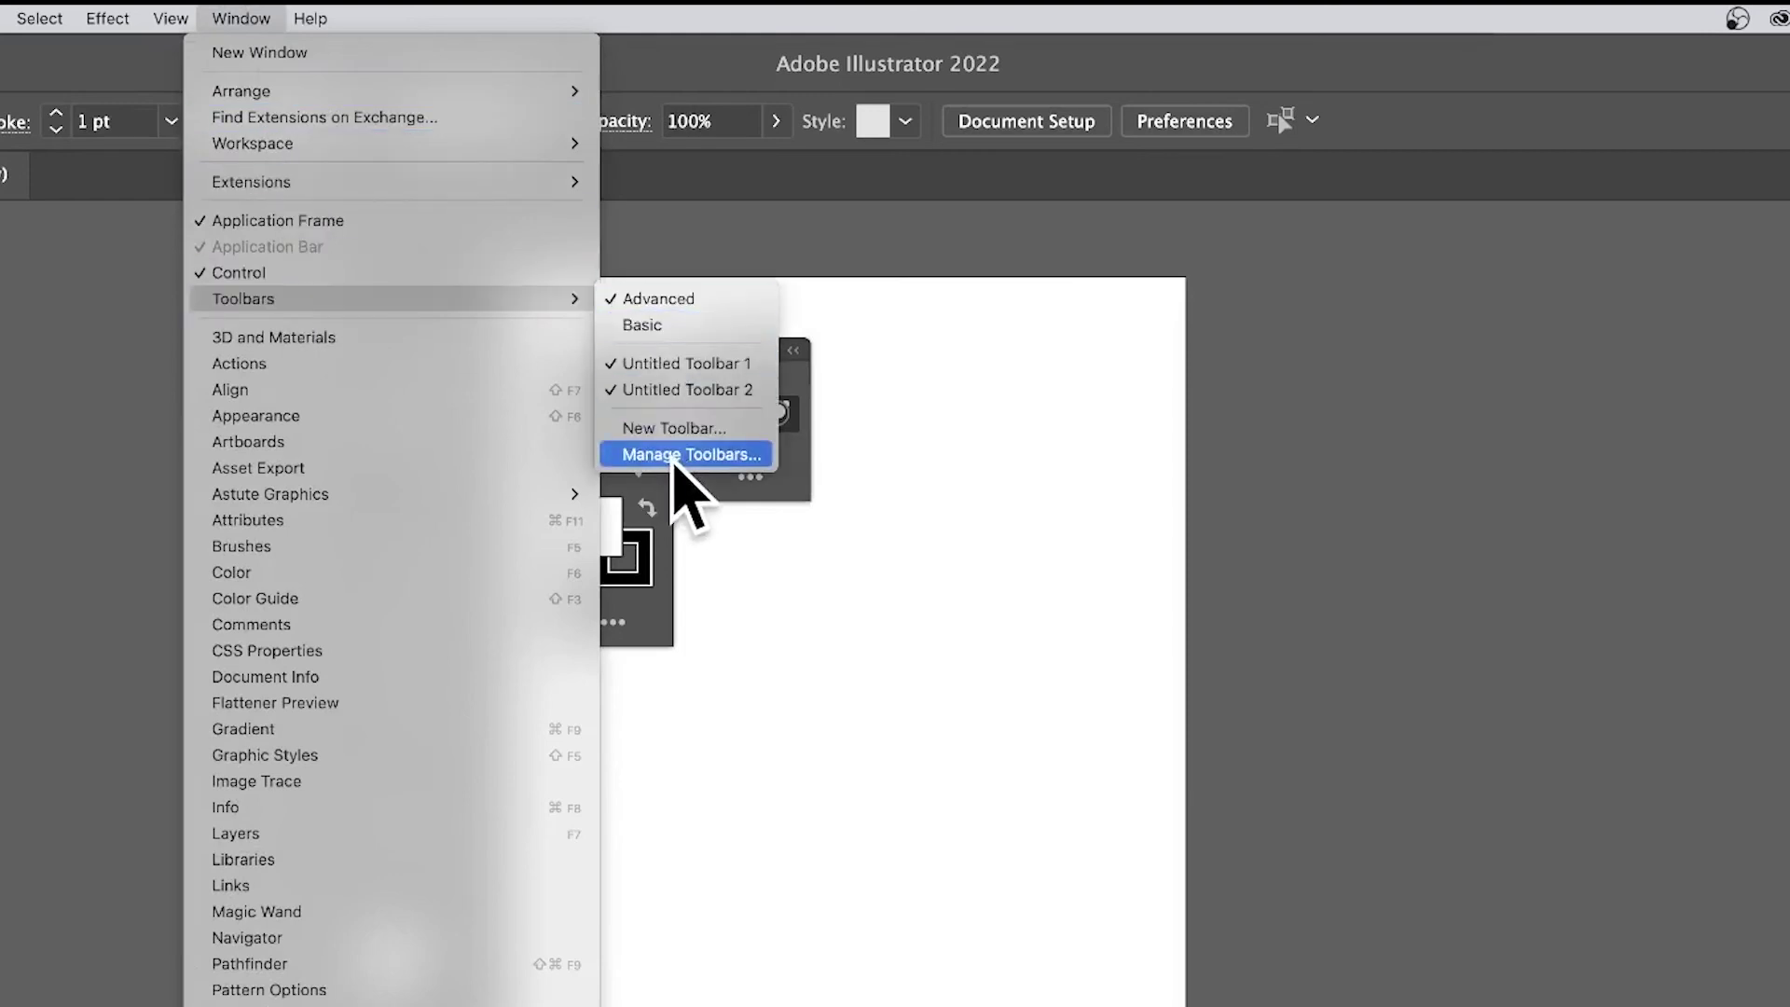
pyautogui.click(679, 455)
pyautogui.moveTo(719, 467); pyautogui.dragTo(913, 350)
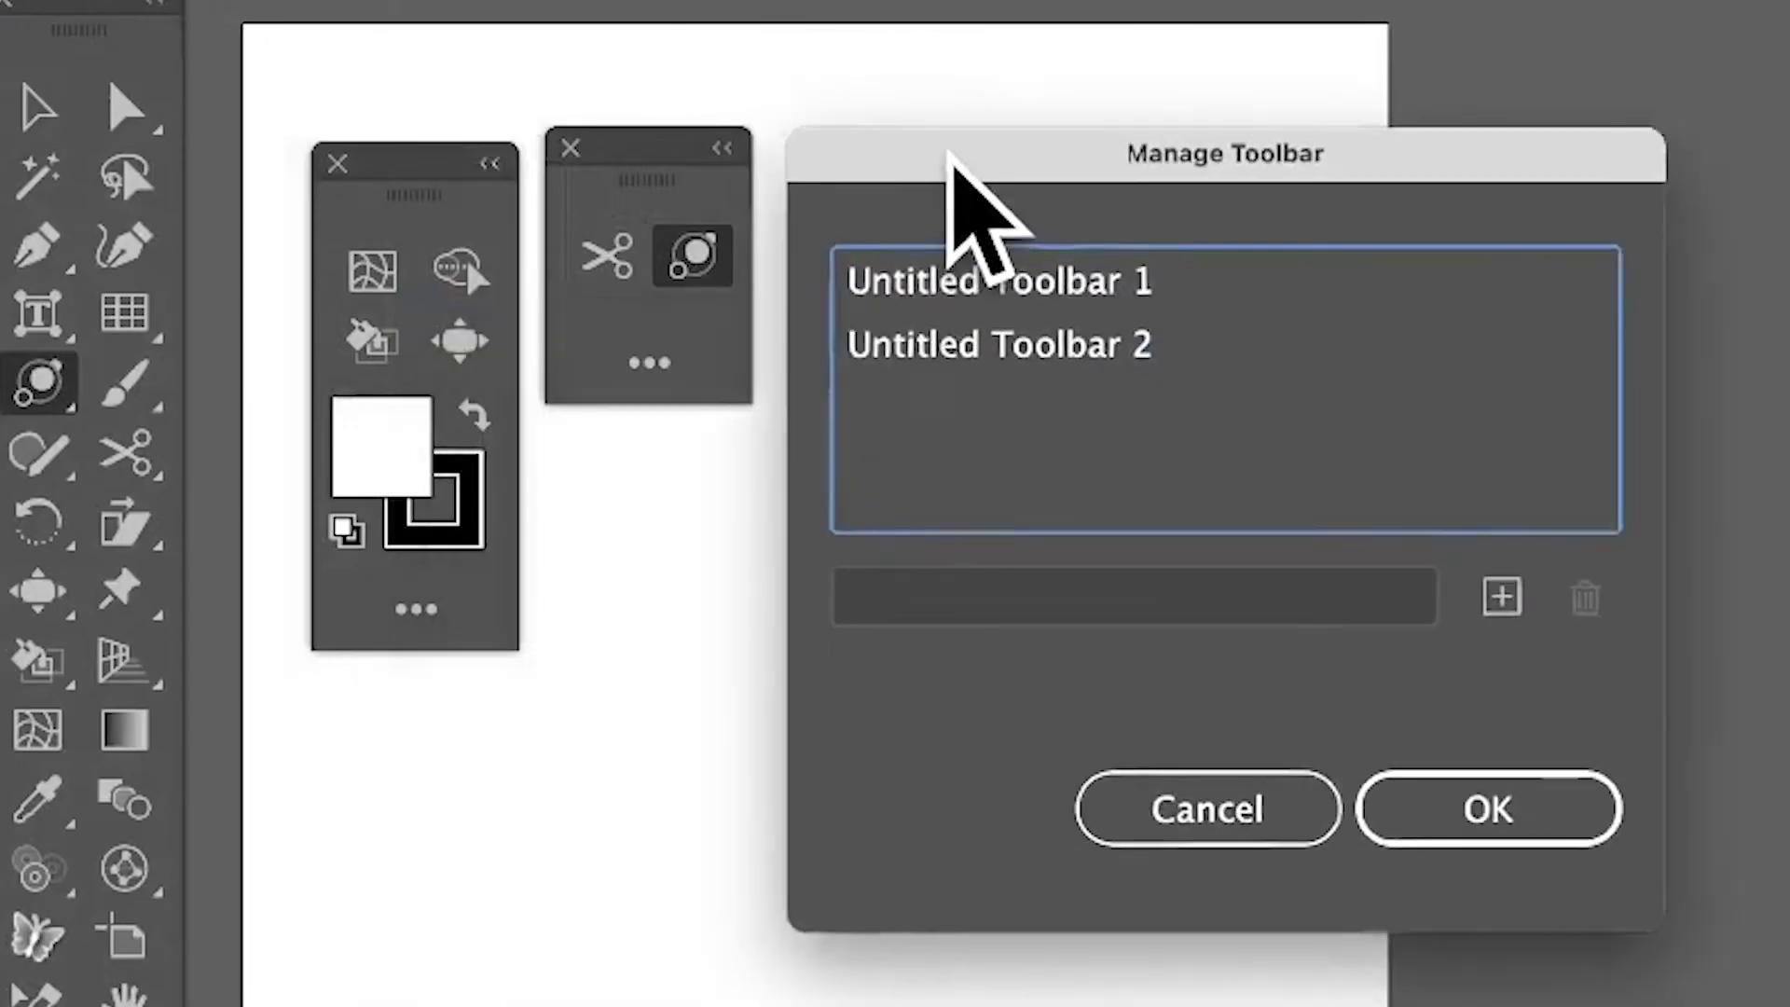
pyautogui.moveTo(942, 163); pyautogui.dragTo(940, 163)
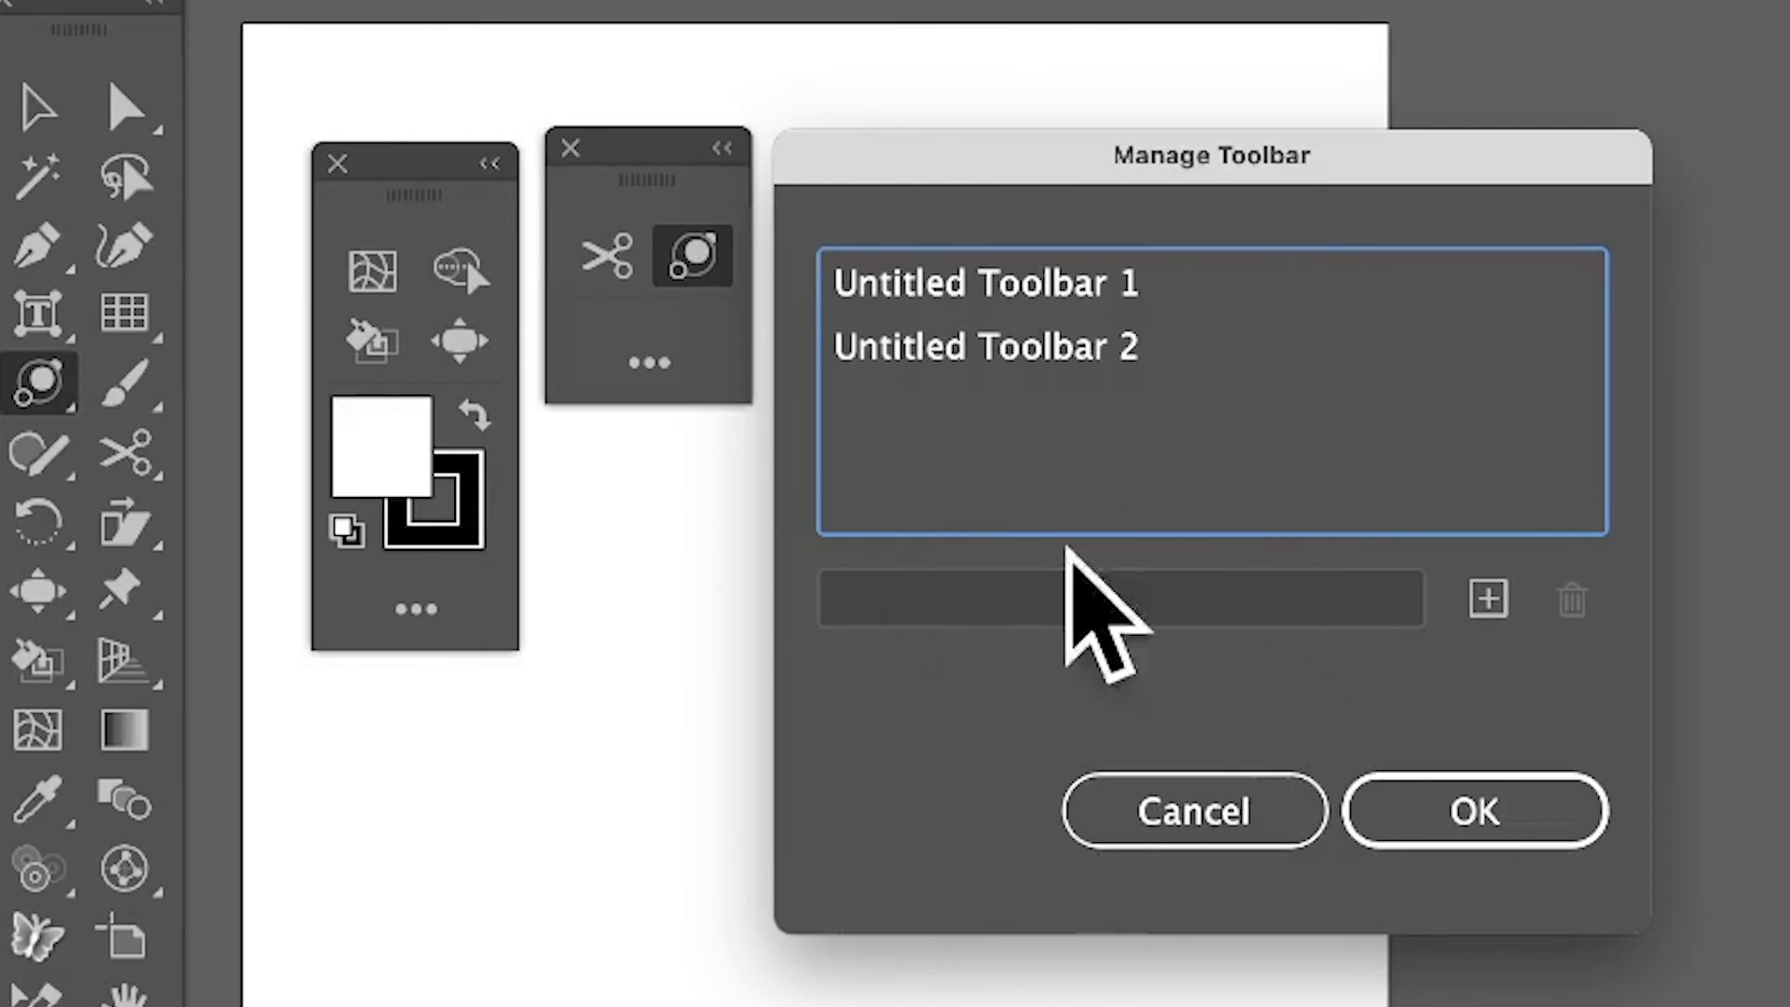
# - Duplicate Untitled Toolbar 1, delete the copy, and confirm the dialog with OK
pyautogui.click(1082, 291)
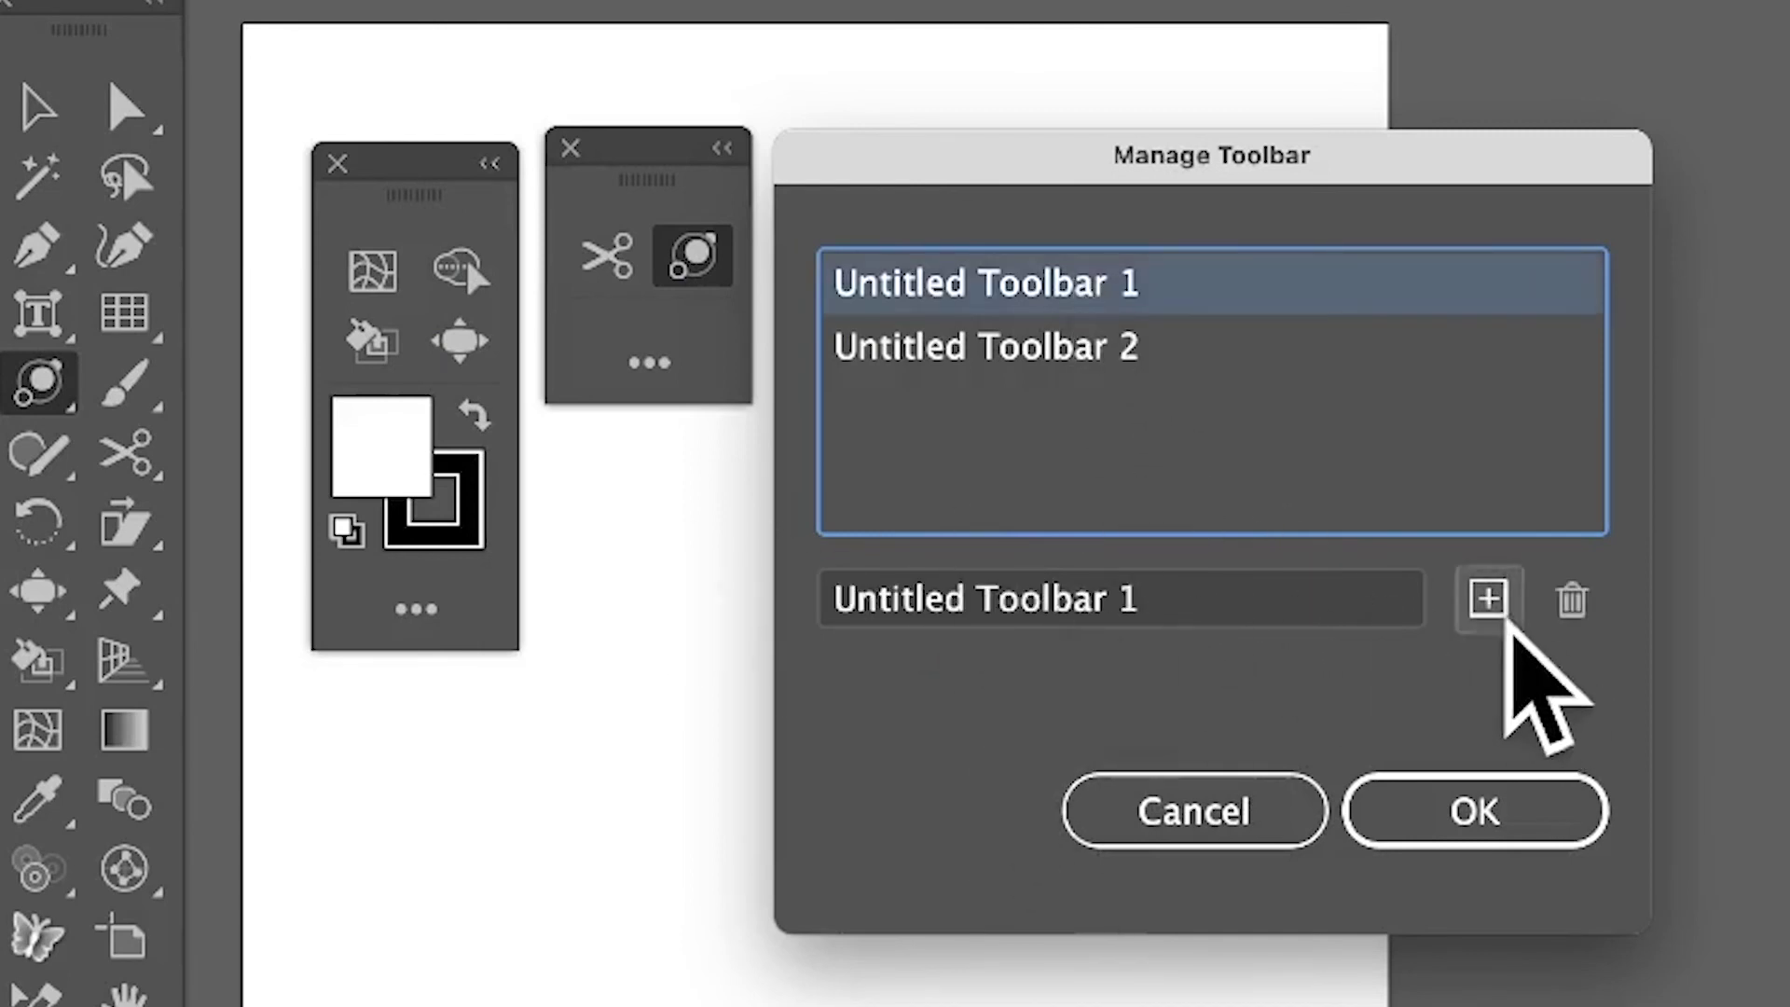
pyautogui.click(1495, 623)
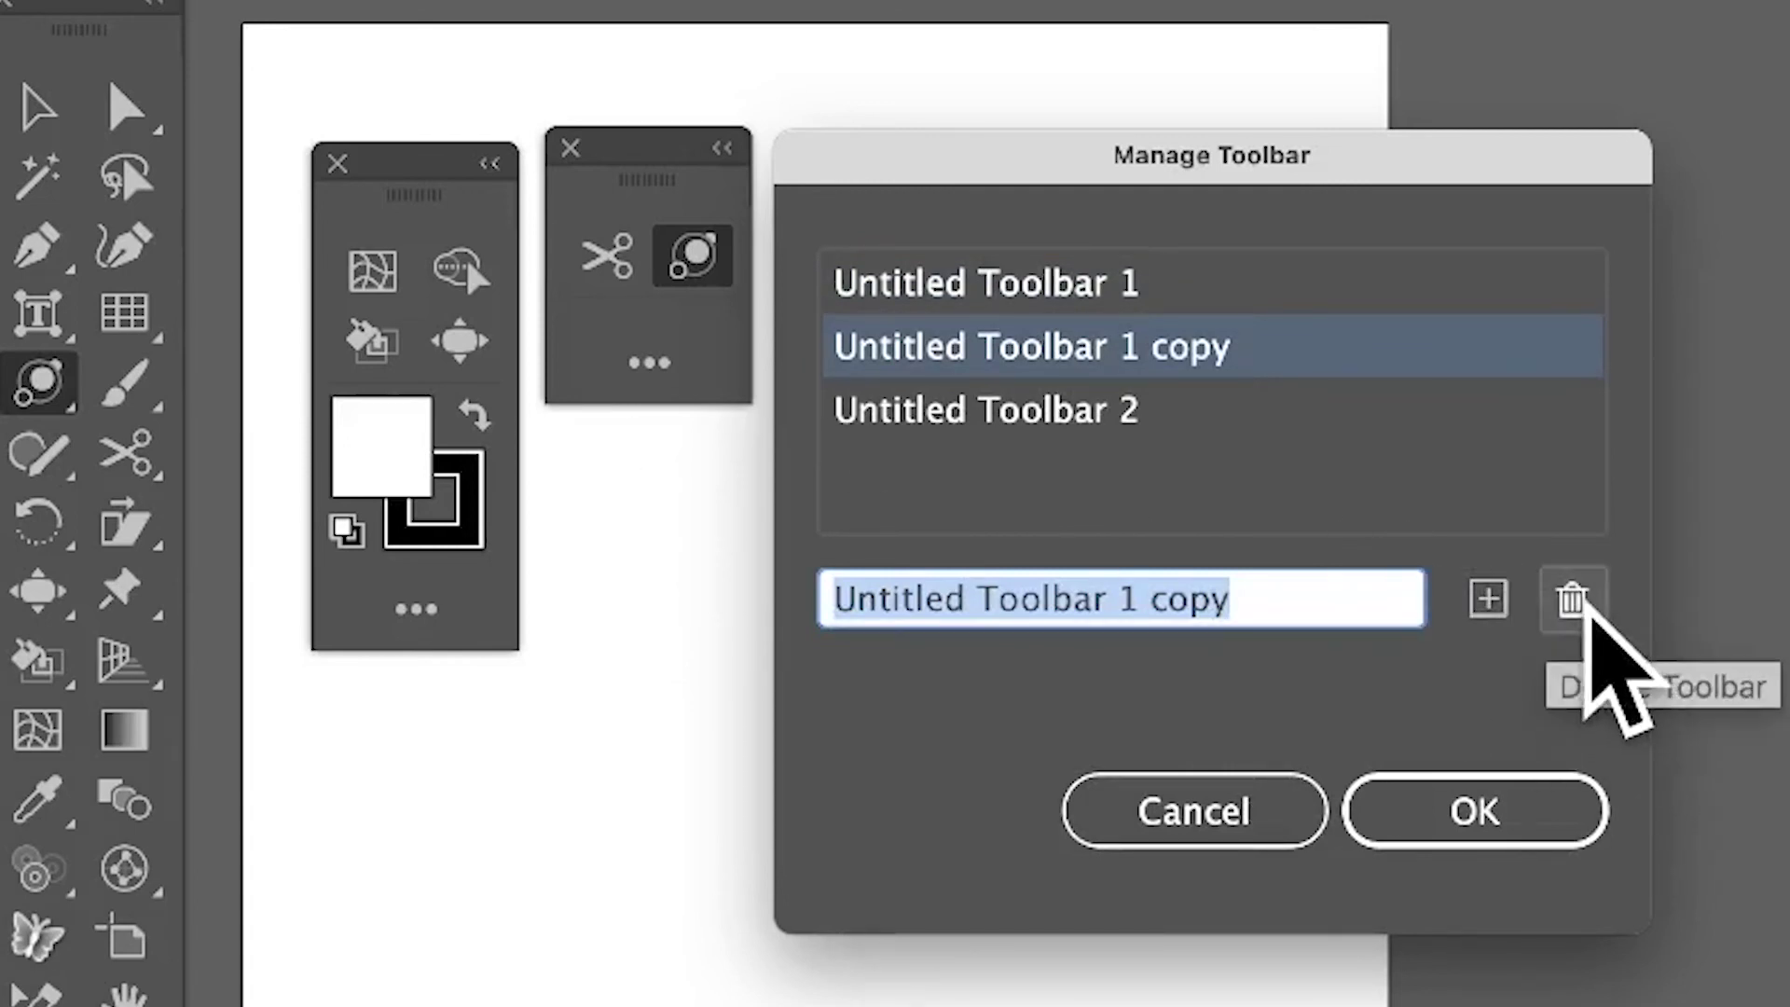
pyautogui.click(1591, 604)
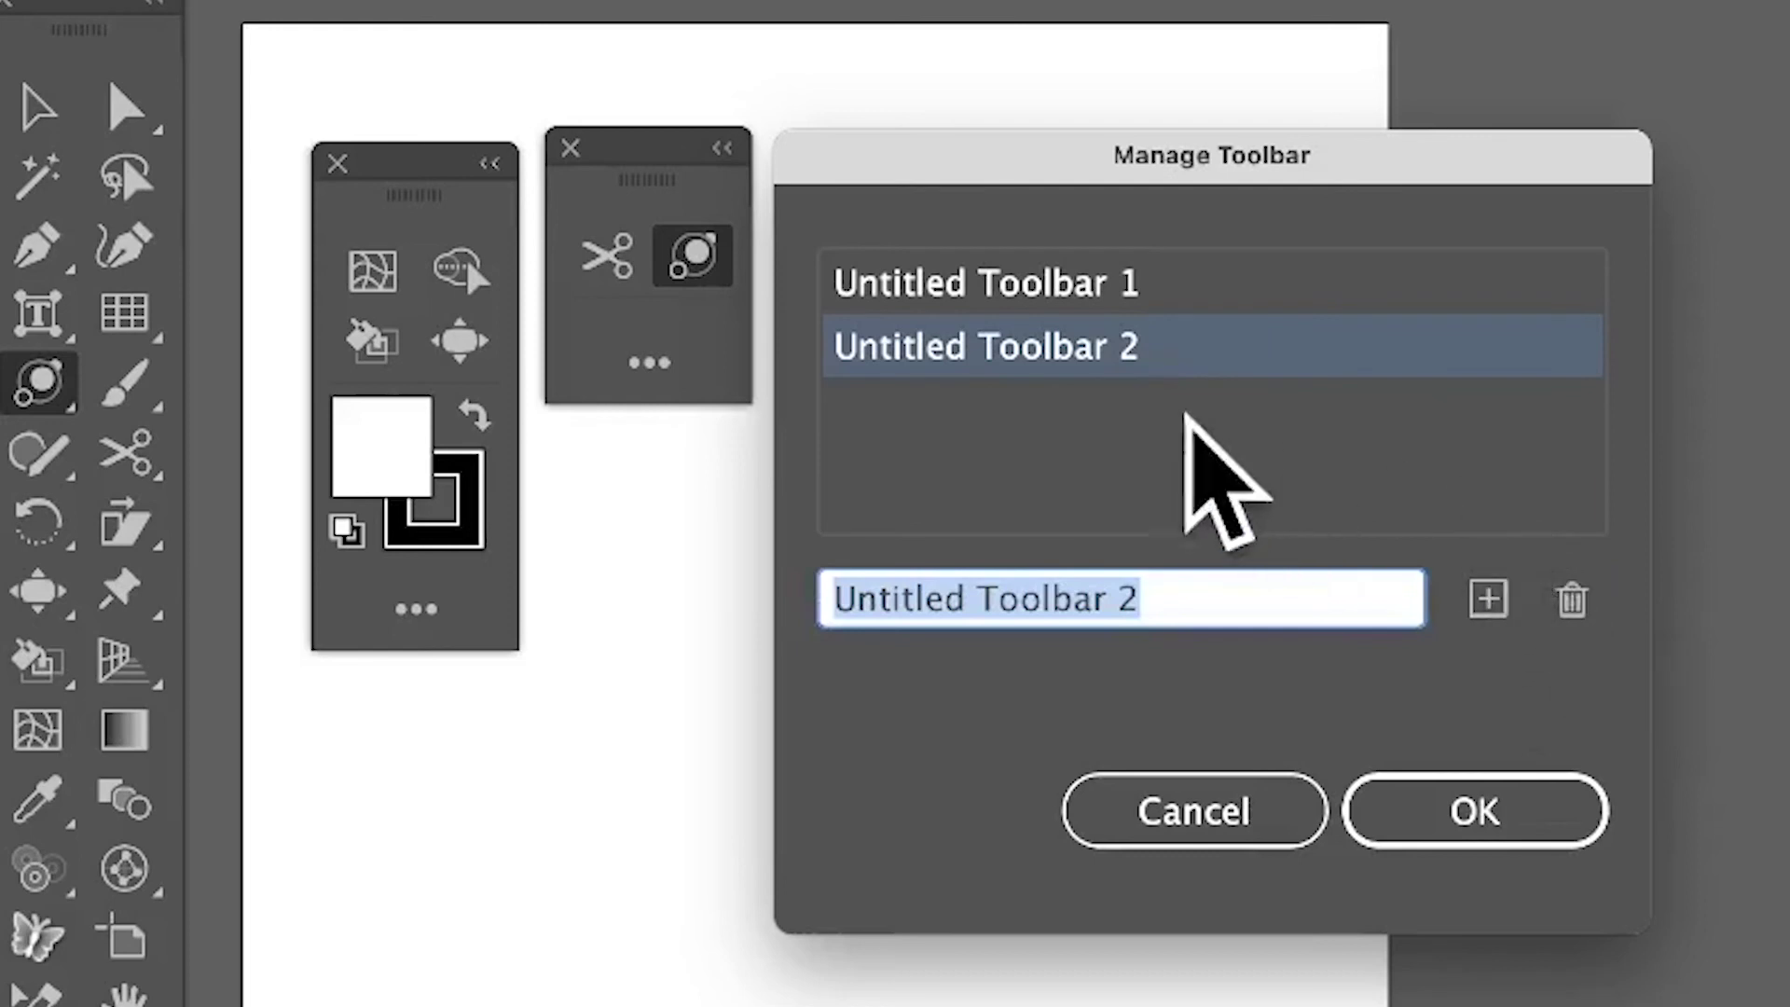
pyautogui.click(1087, 362)
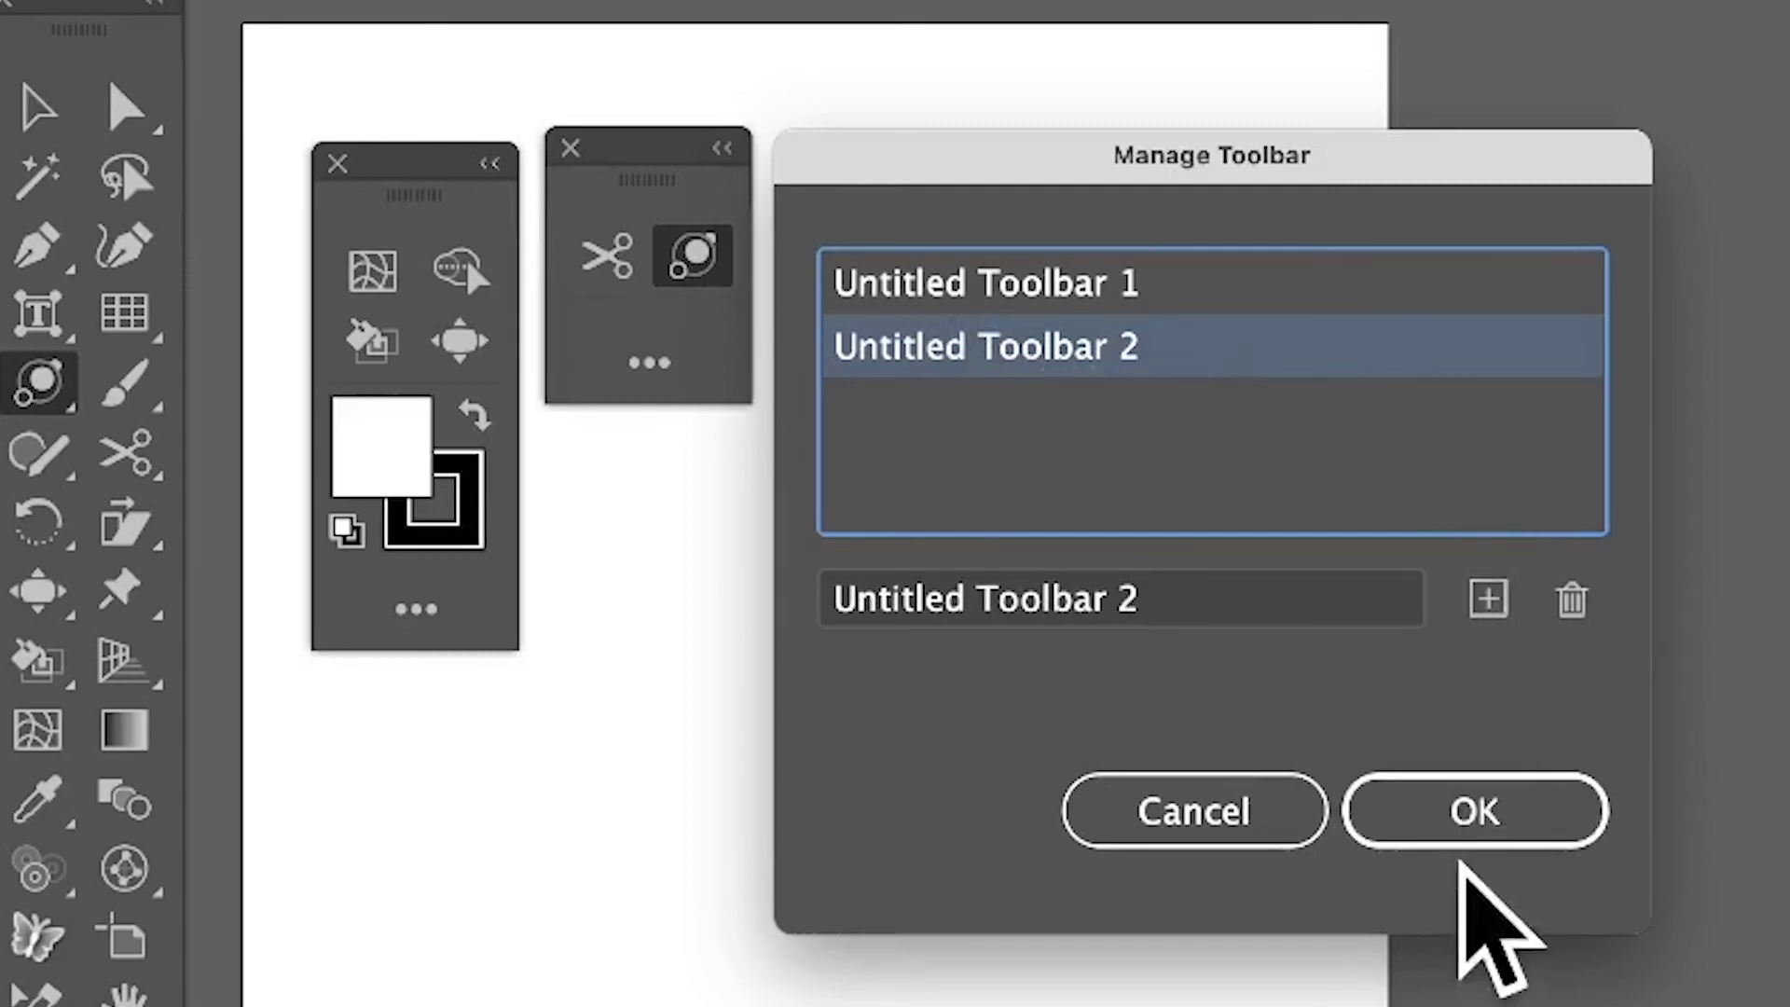
pyautogui.click(1473, 837)
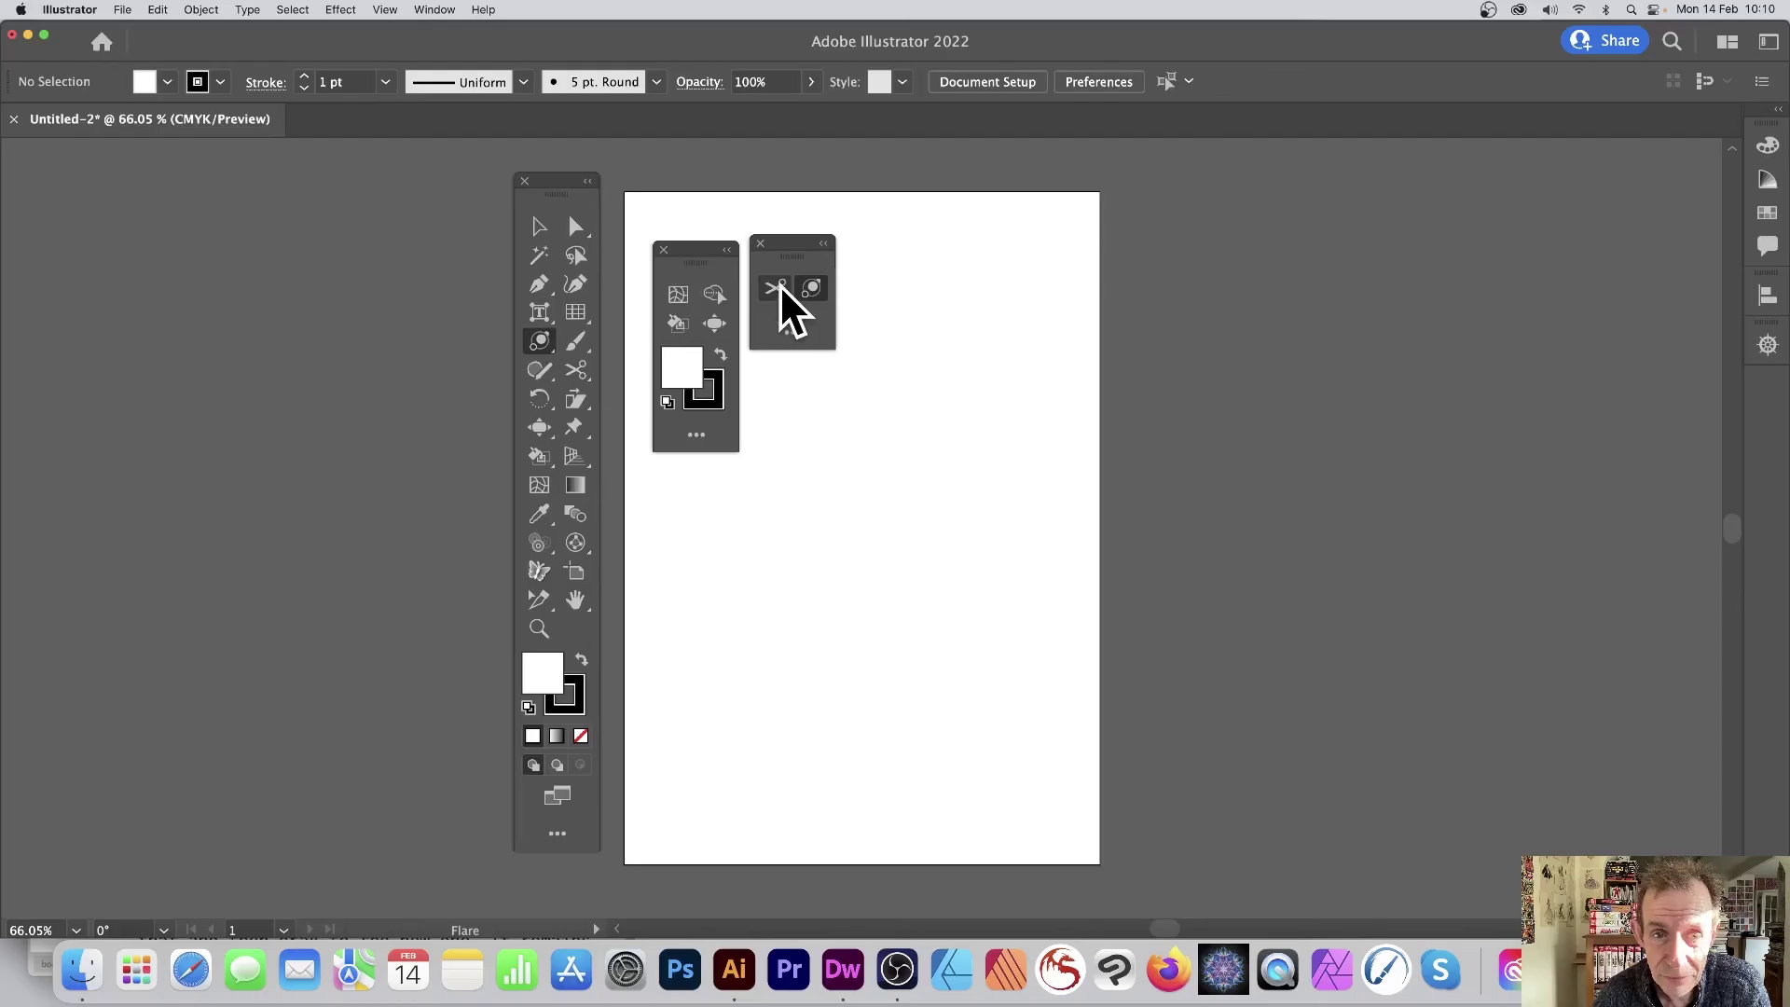
# - Add the Rounded Rectangle and Polygon tools to the Scissors and Flare toolbar
pyautogui.click(780, 289)
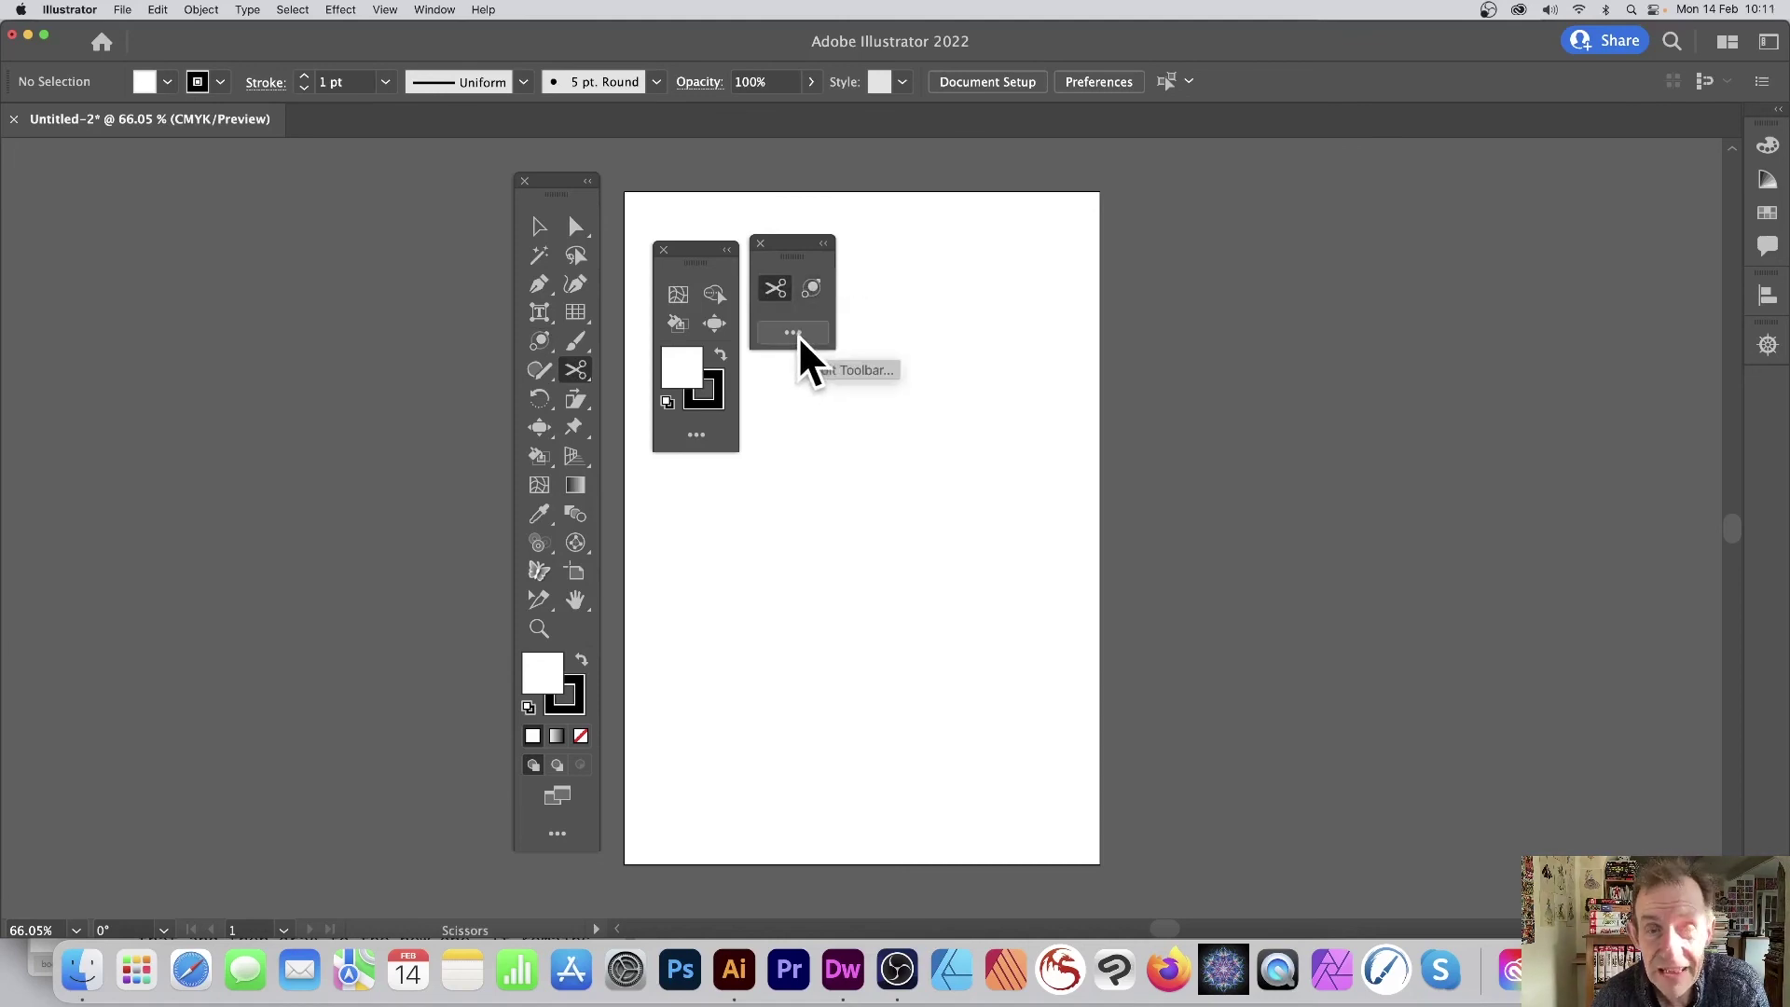
pyautogui.click(800, 339)
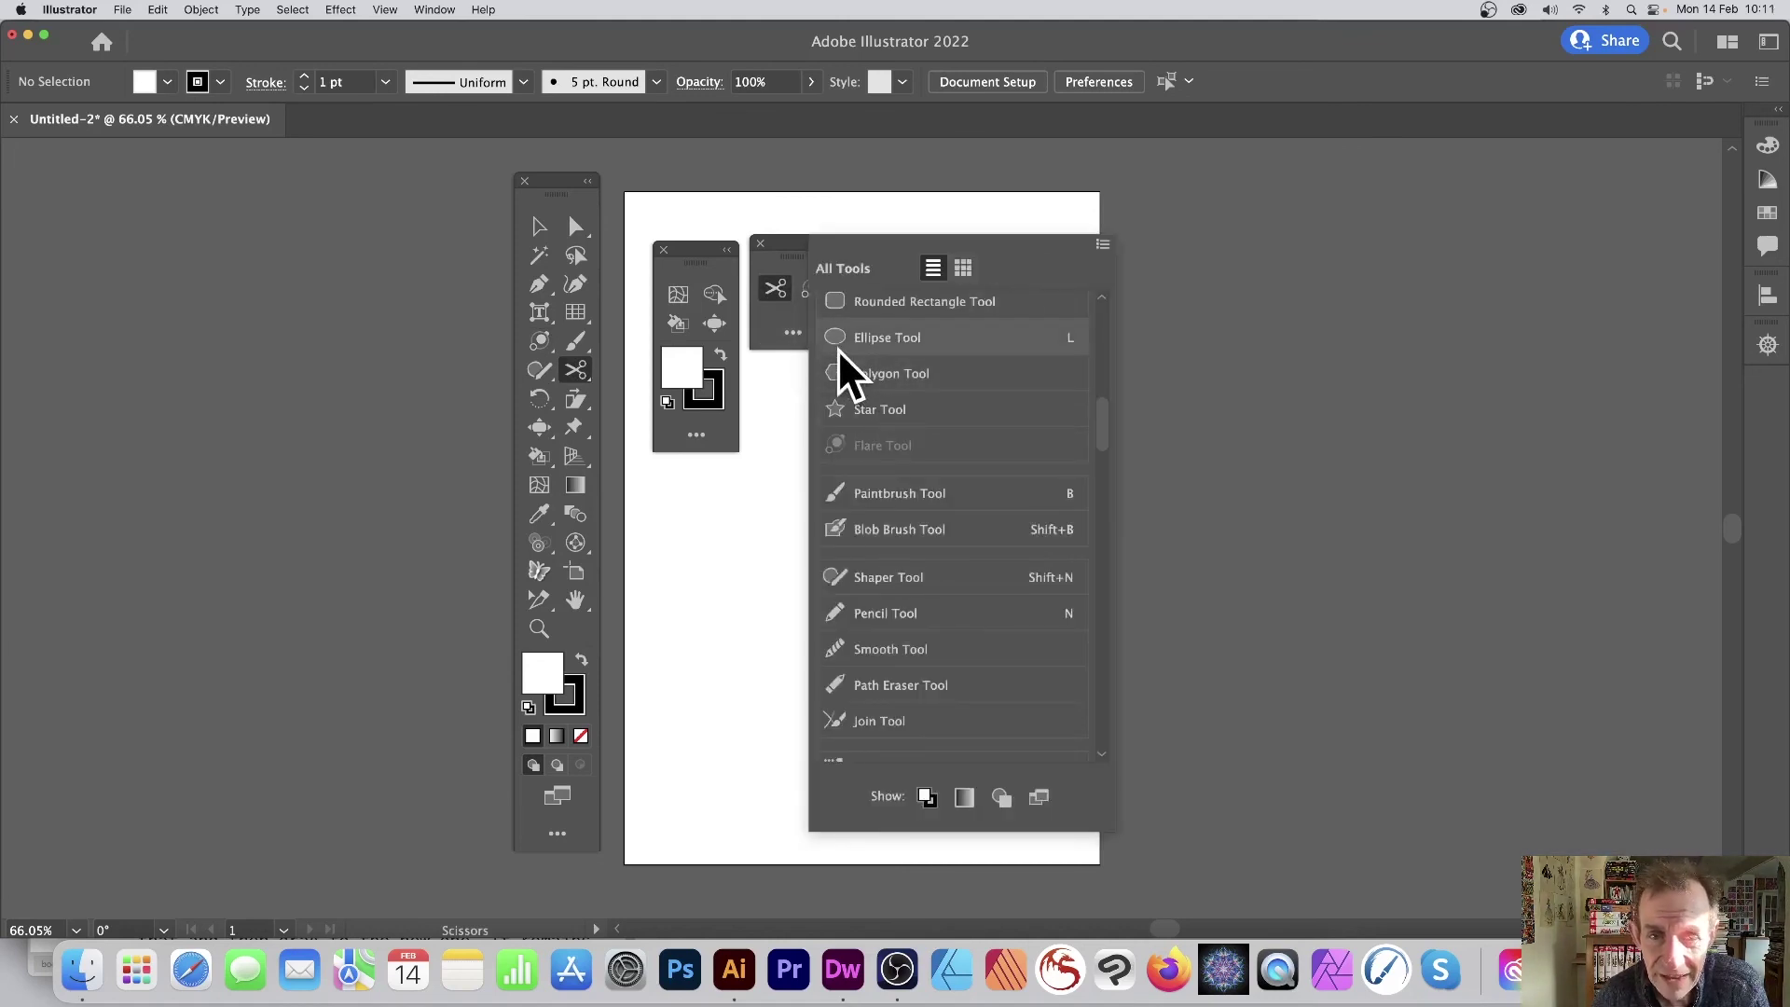
pyautogui.moveTo(842, 303); pyautogui.dragTo(775, 319)
pyautogui.moveTo(839, 373); pyautogui.dragTo(800, 322)
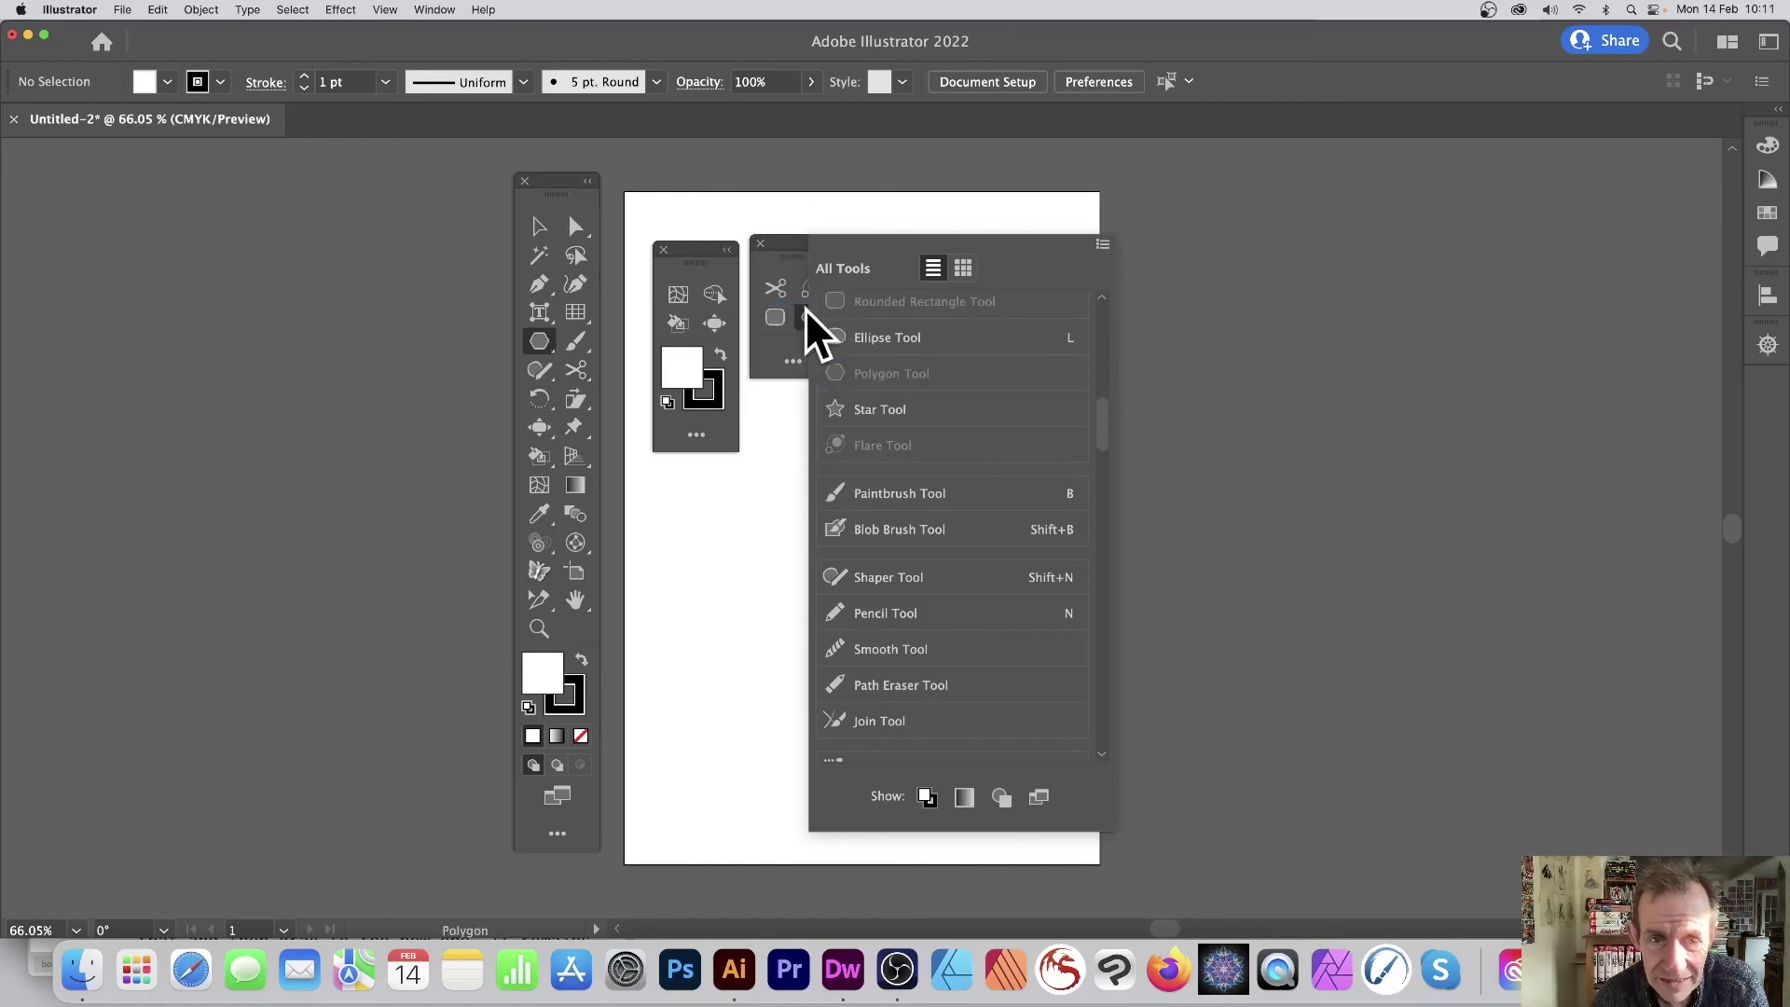